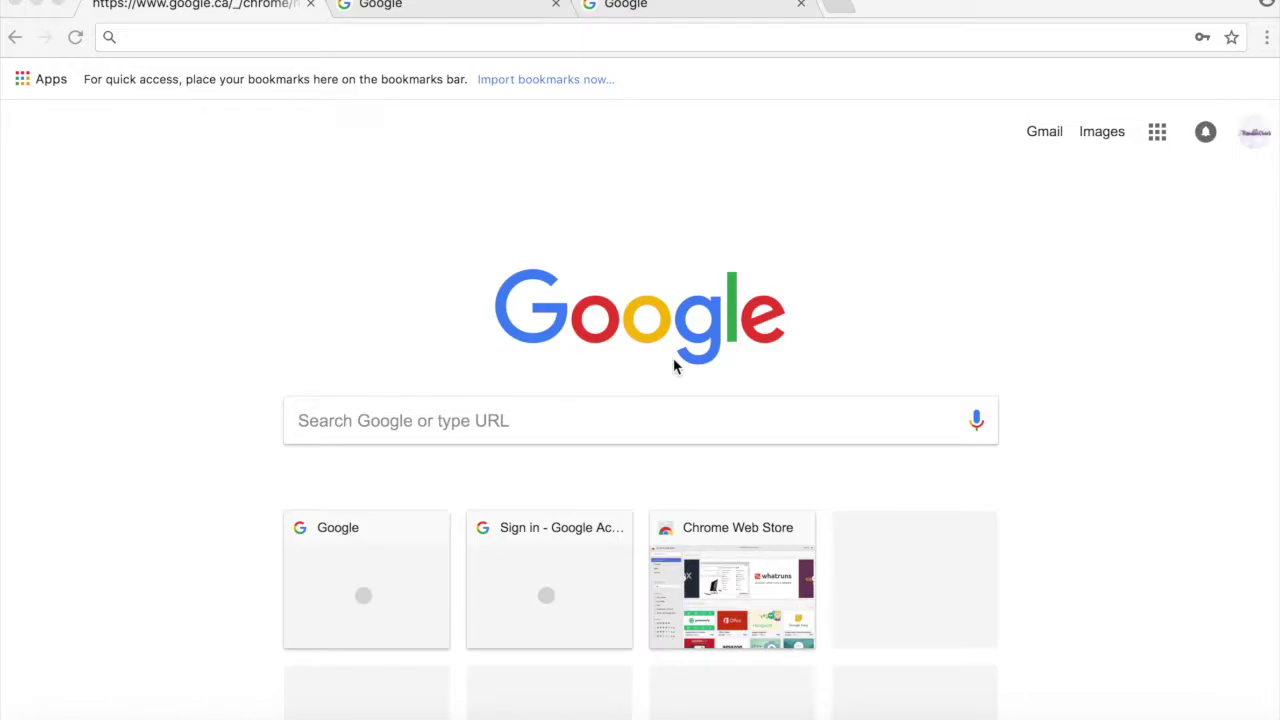
# - Search YouTube for "kaleidoscope video" and look through the results for suitable background footage
pyautogui.click(229, 36)
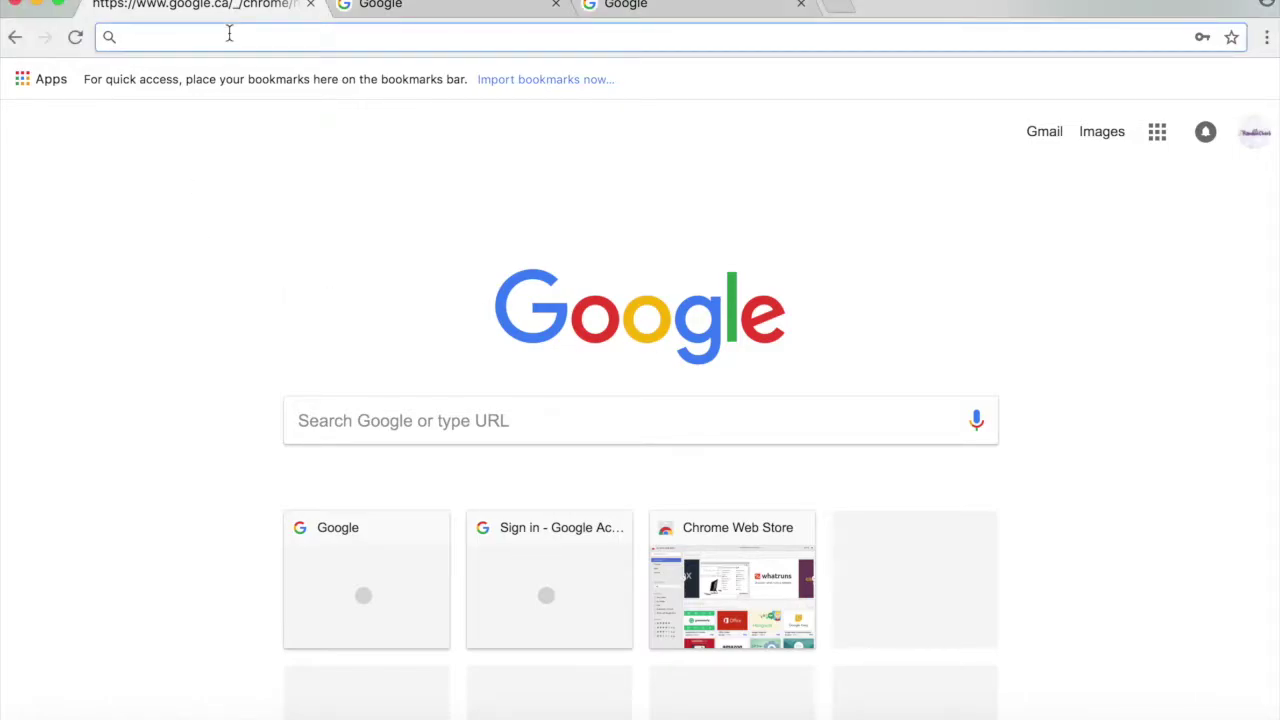
pyautogui.write('you')
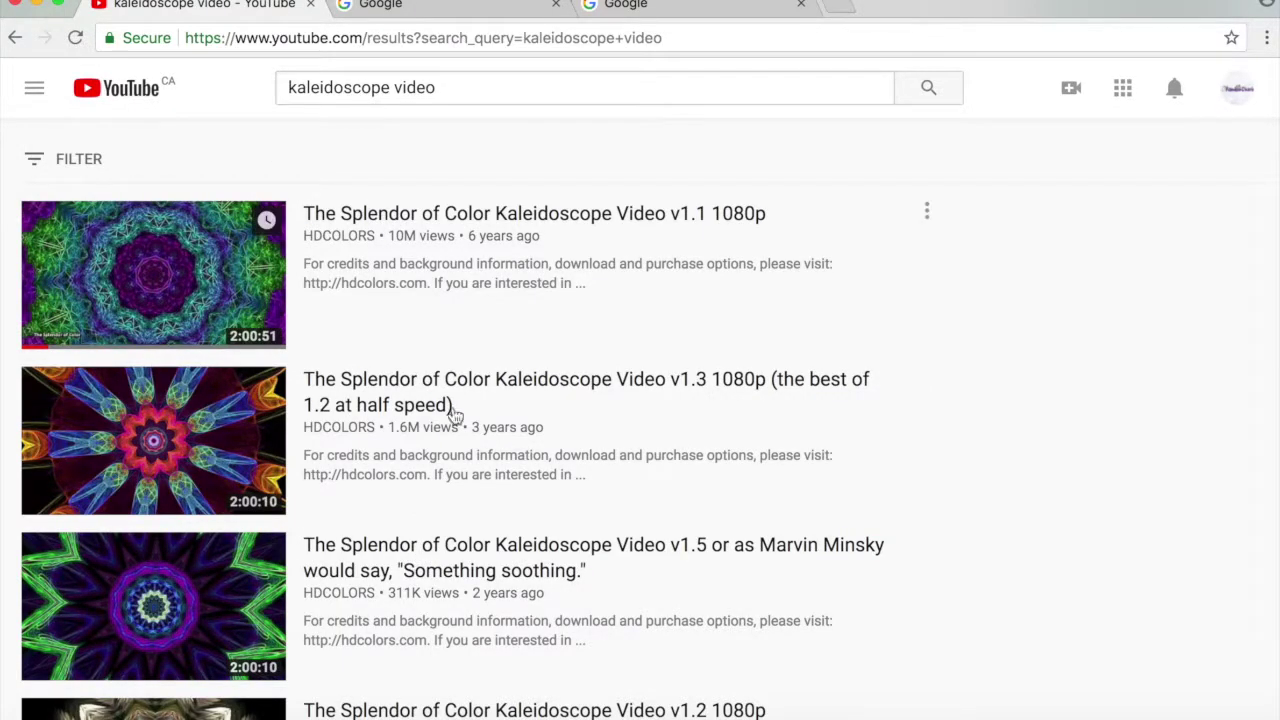
pyautogui.scroll(-6, 514, 363)
pyautogui.scroll(-13, 512, 366)
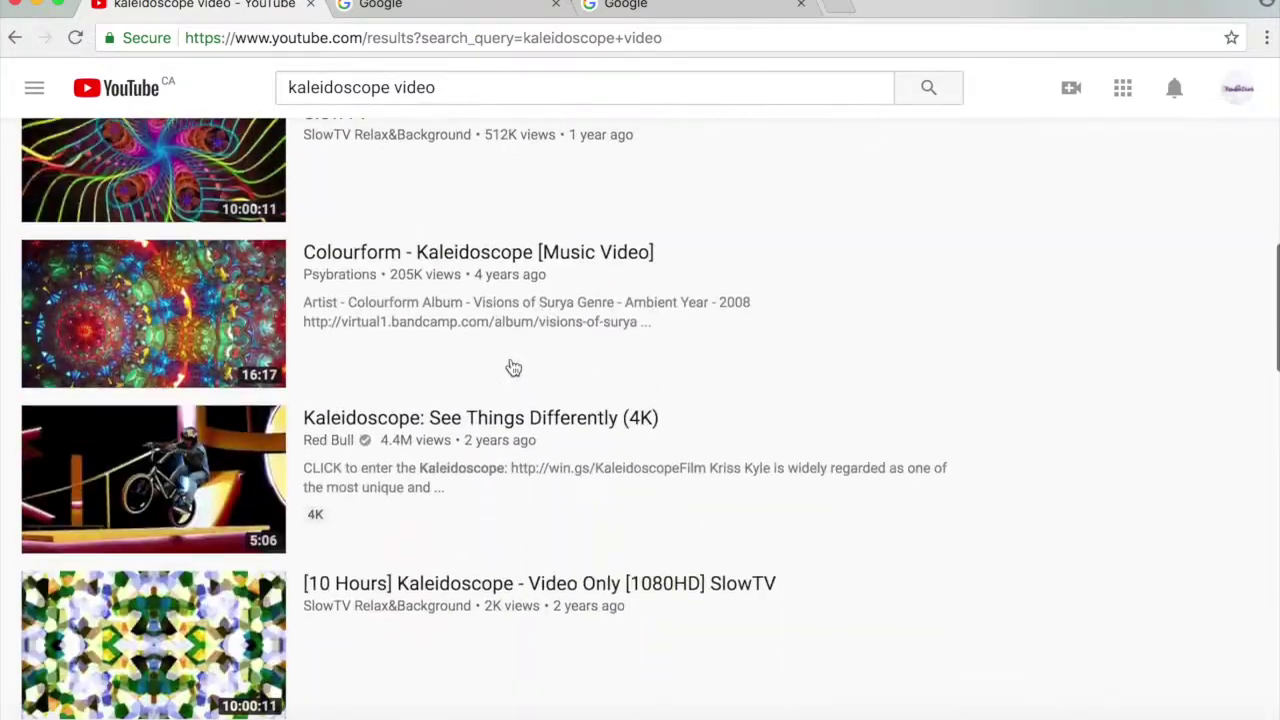
pyautogui.scroll(-10, 512, 366)
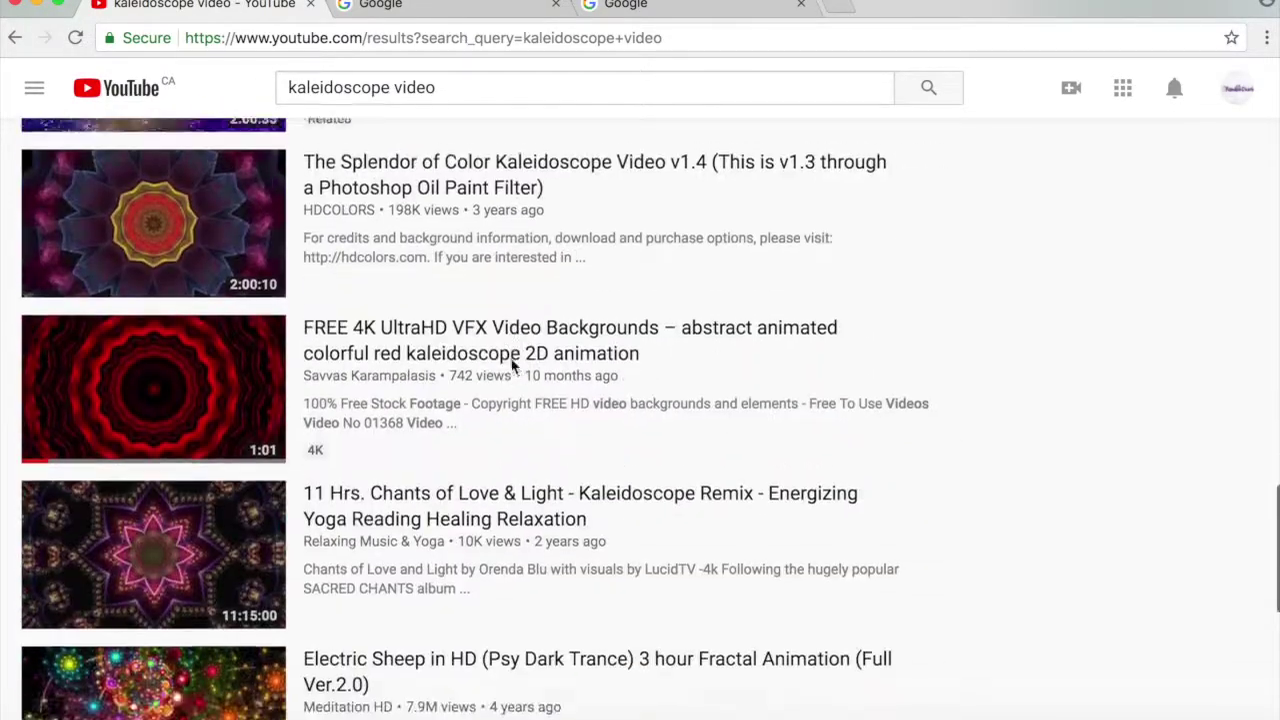
pyautogui.scroll(-5, 512, 366)
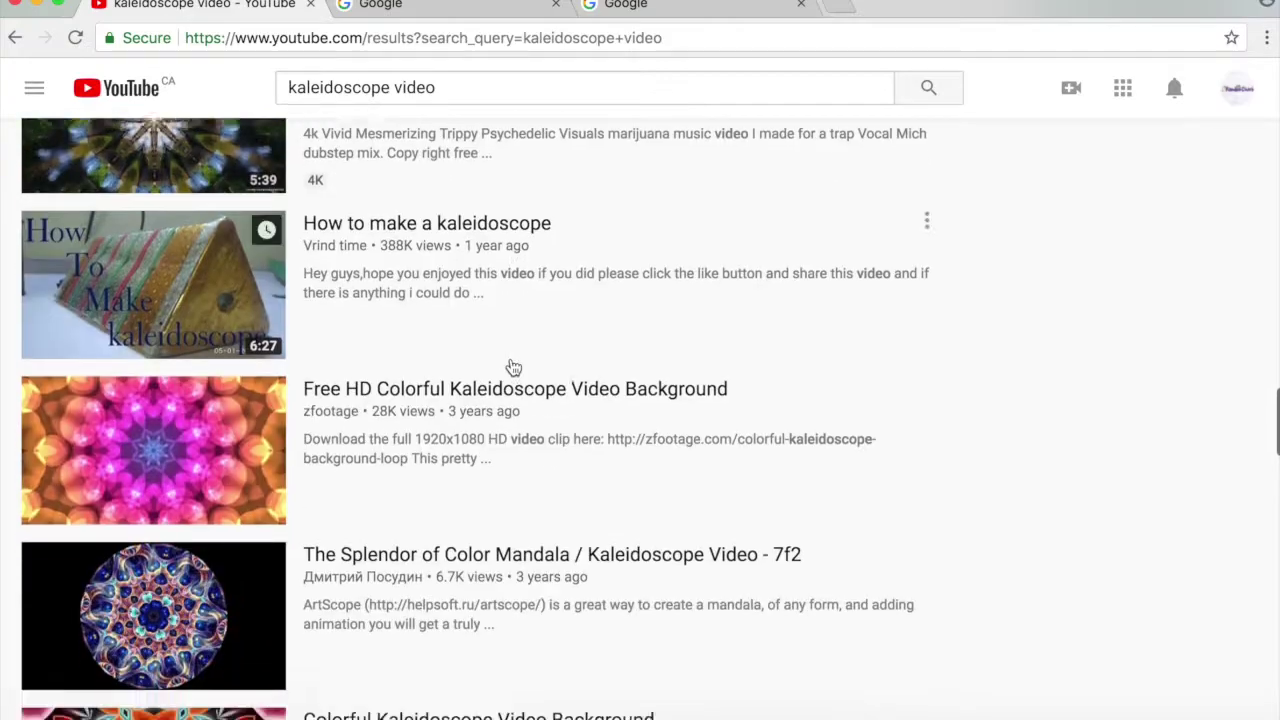
pyautogui.scroll(20, 511, 367)
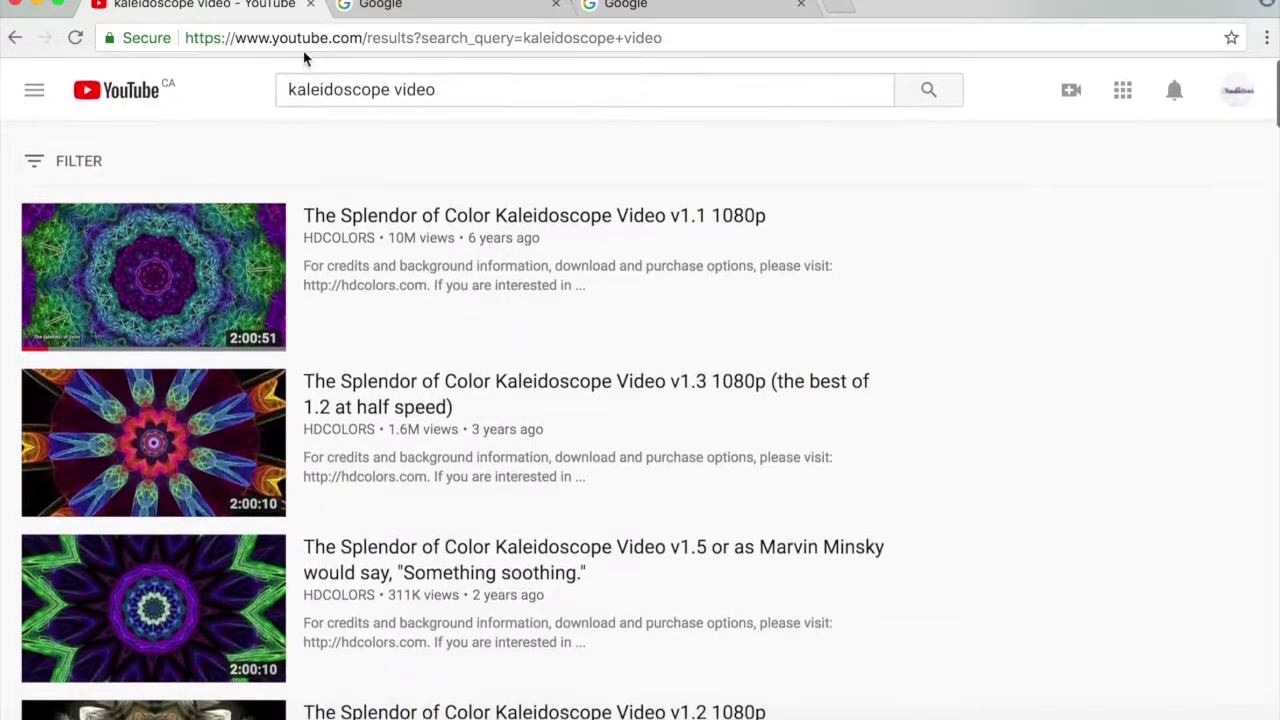
# - Search YouTube for "pink kaleidoscope video" and open the pink marble kaleidoscope footage, pausing its playback
pyautogui.click(288, 87)
pyautogui.write('pink')
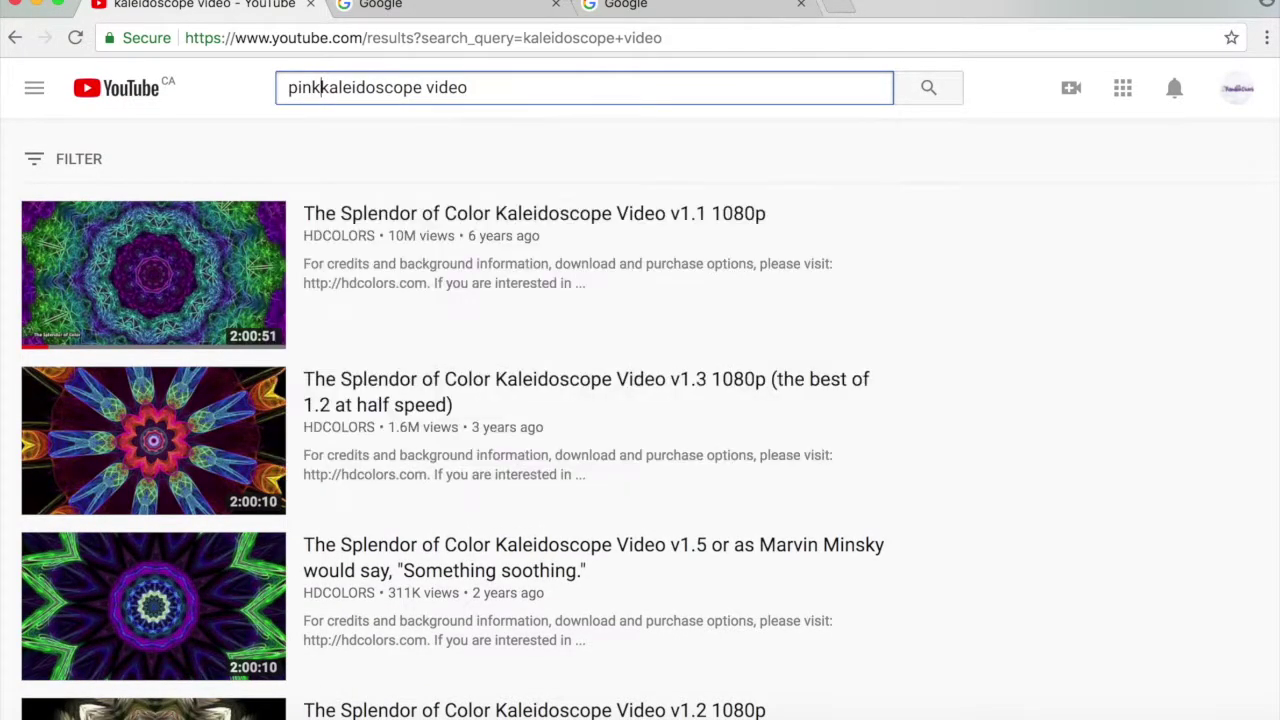
pyautogui.press('Return')
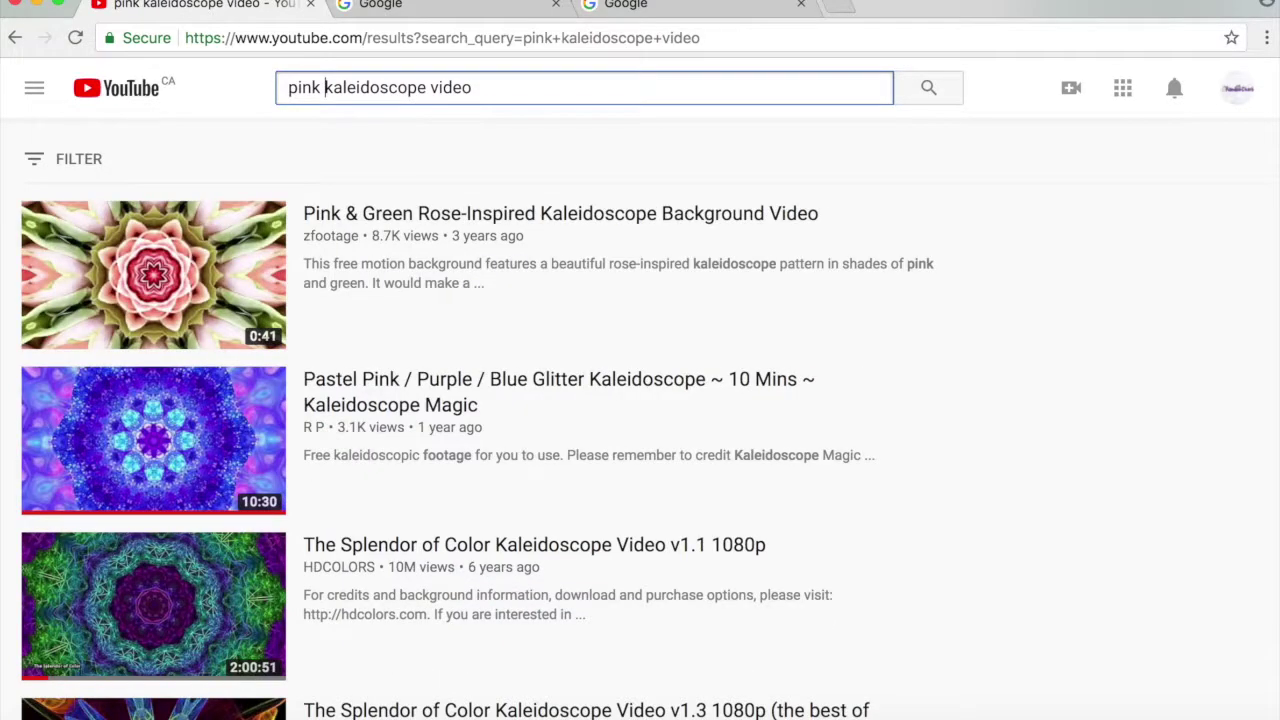
pyautogui.scroll(-9, 187, 484)
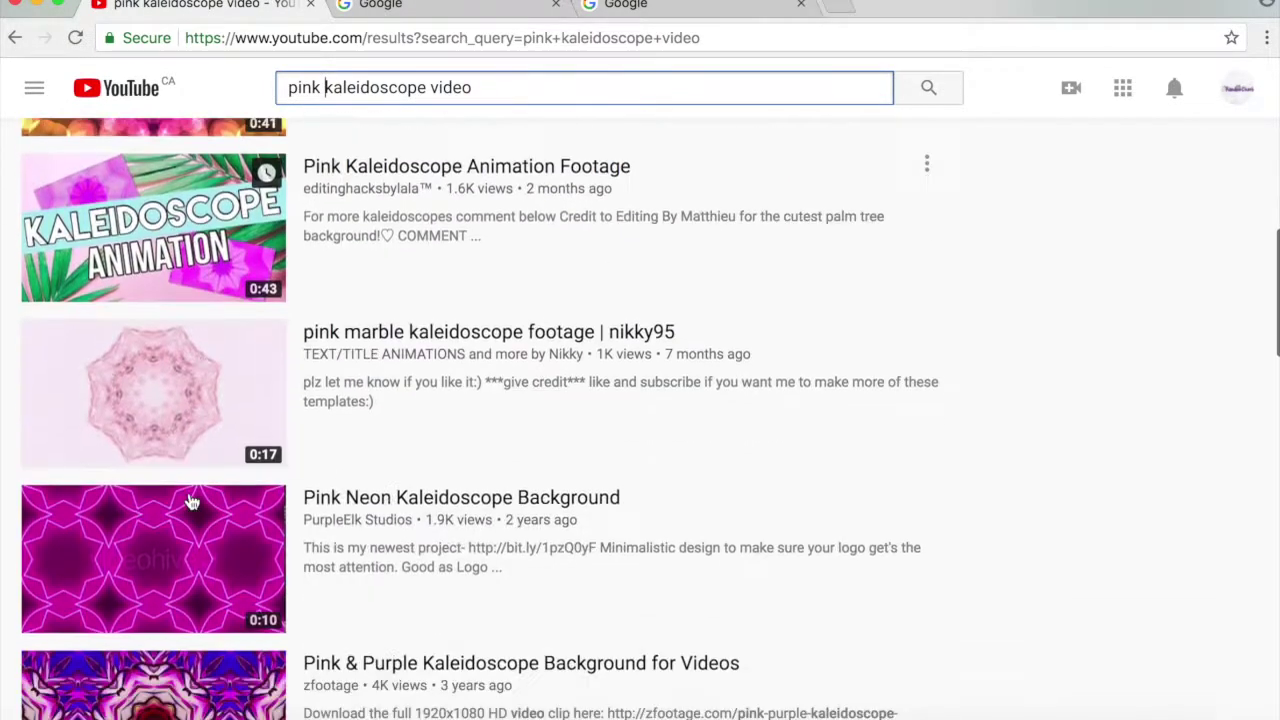
pyautogui.scroll(-1, 190, 500)
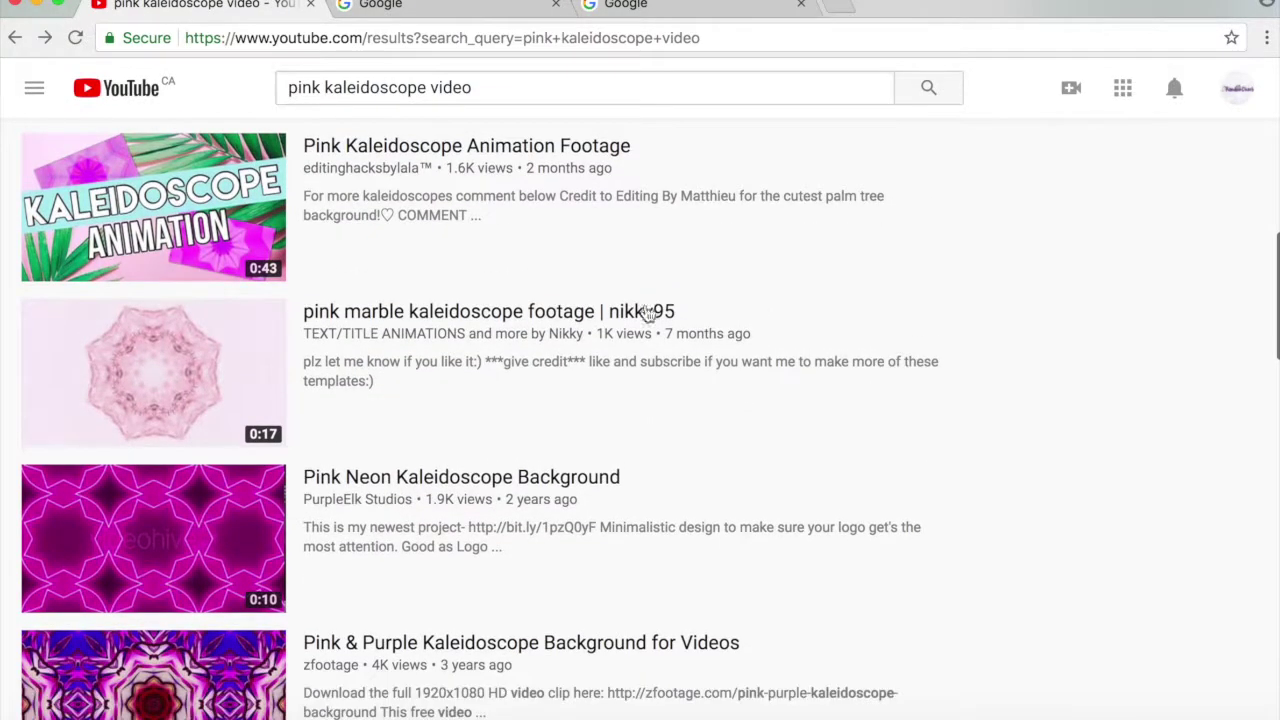
pyautogui.click(150, 382)
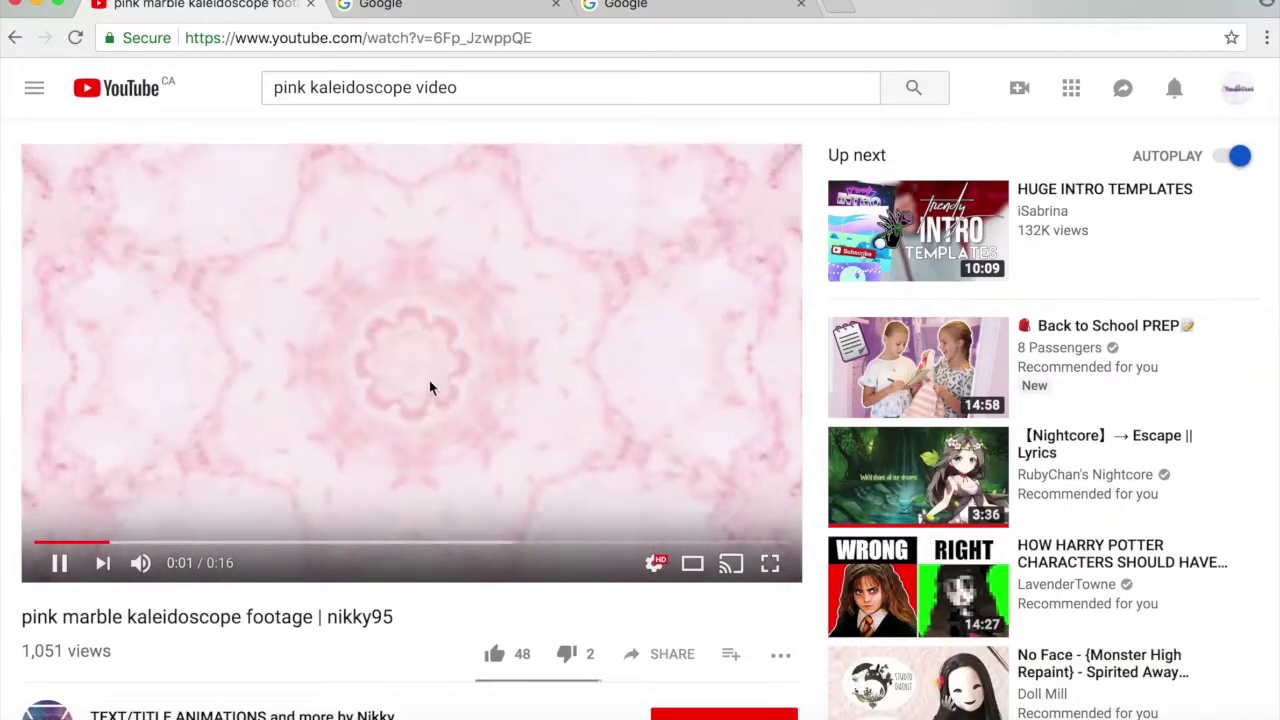
pyautogui.click(373, 382)
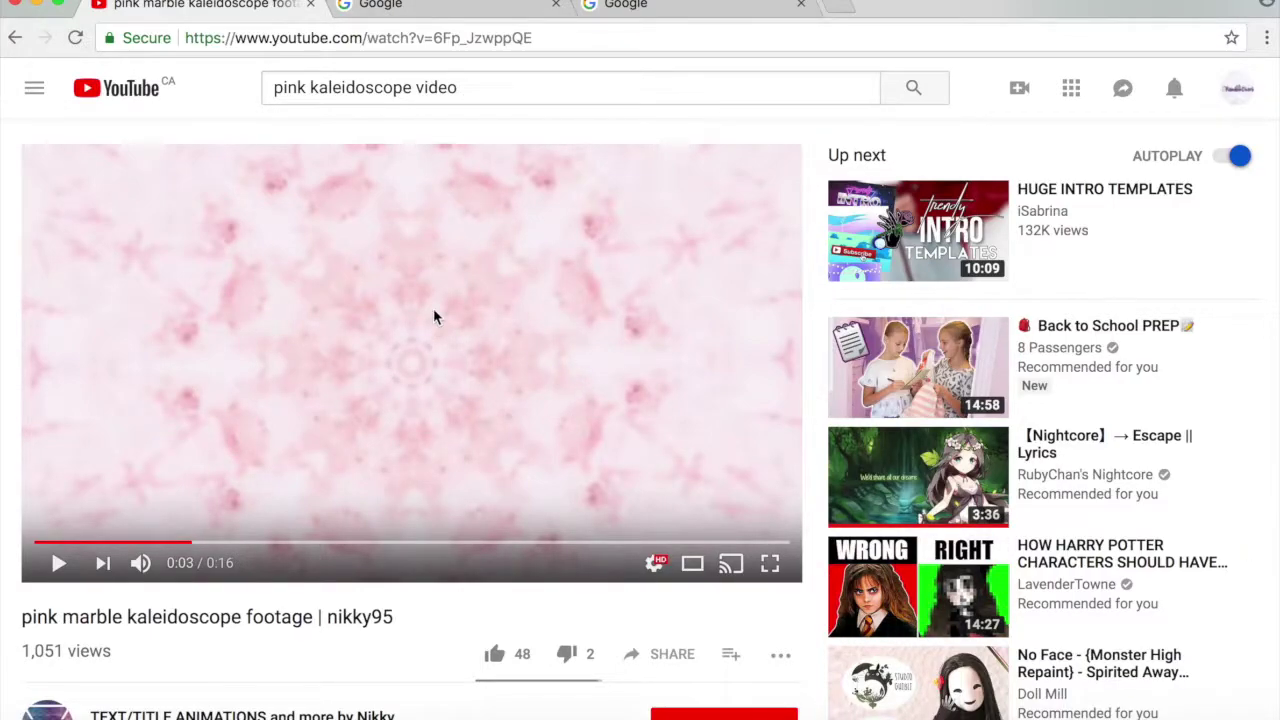
# - Find PicMonkey through Google in the second browser tab and open its website
pyautogui.click(390, 8)
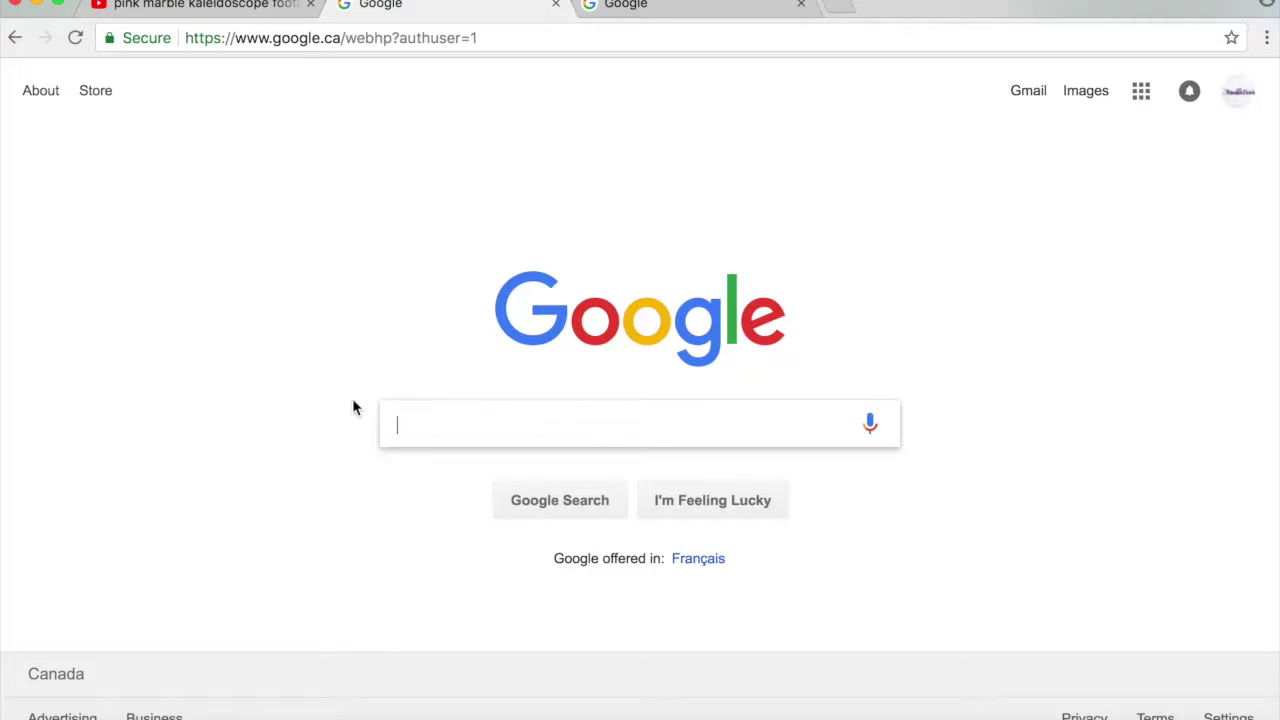
pyautogui.write('pic')
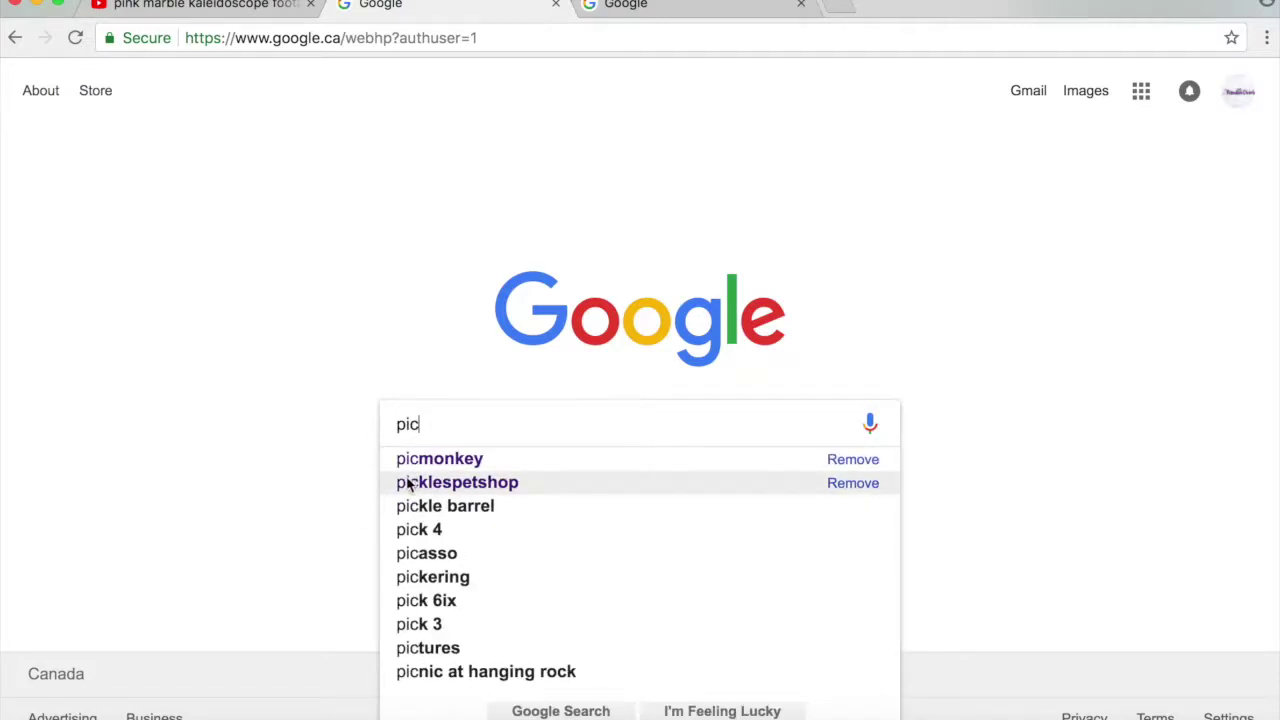
pyautogui.click(419, 461)
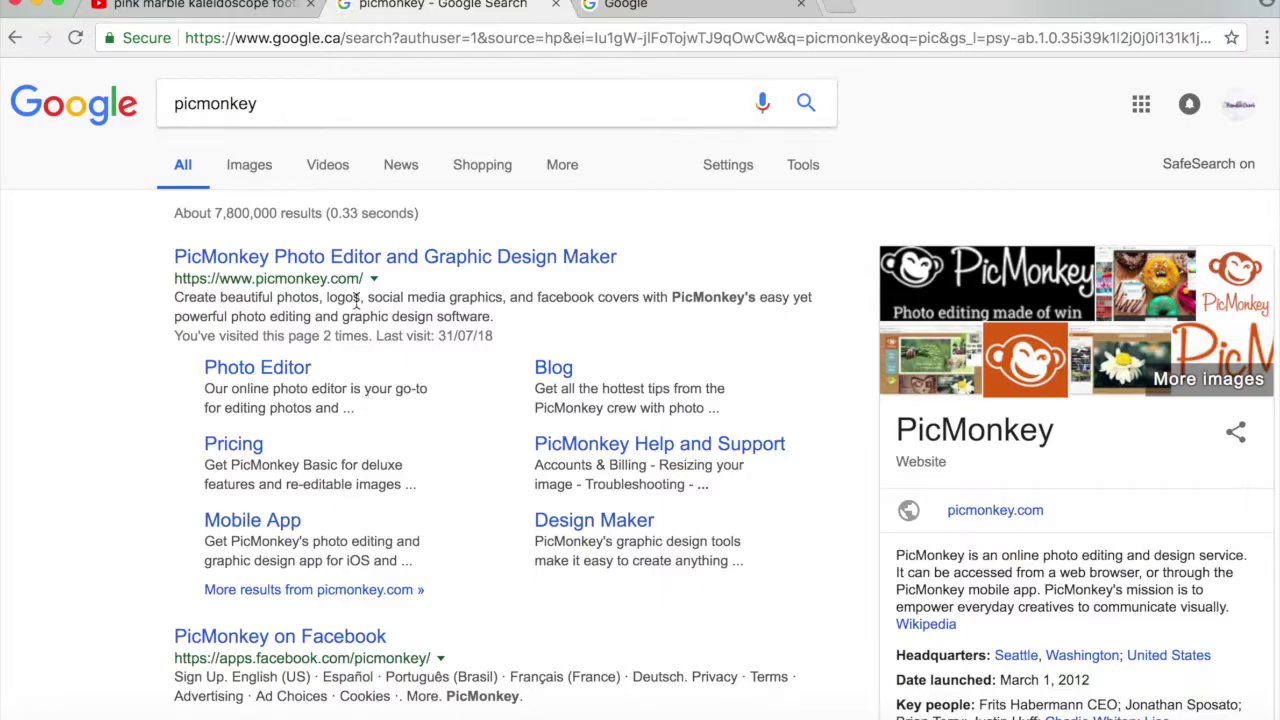
pyautogui.click(362, 258)
# - Create a new PicMonkey design with a custom canvas size of 1280 × 720 pixels
pyautogui.click(815, 184)
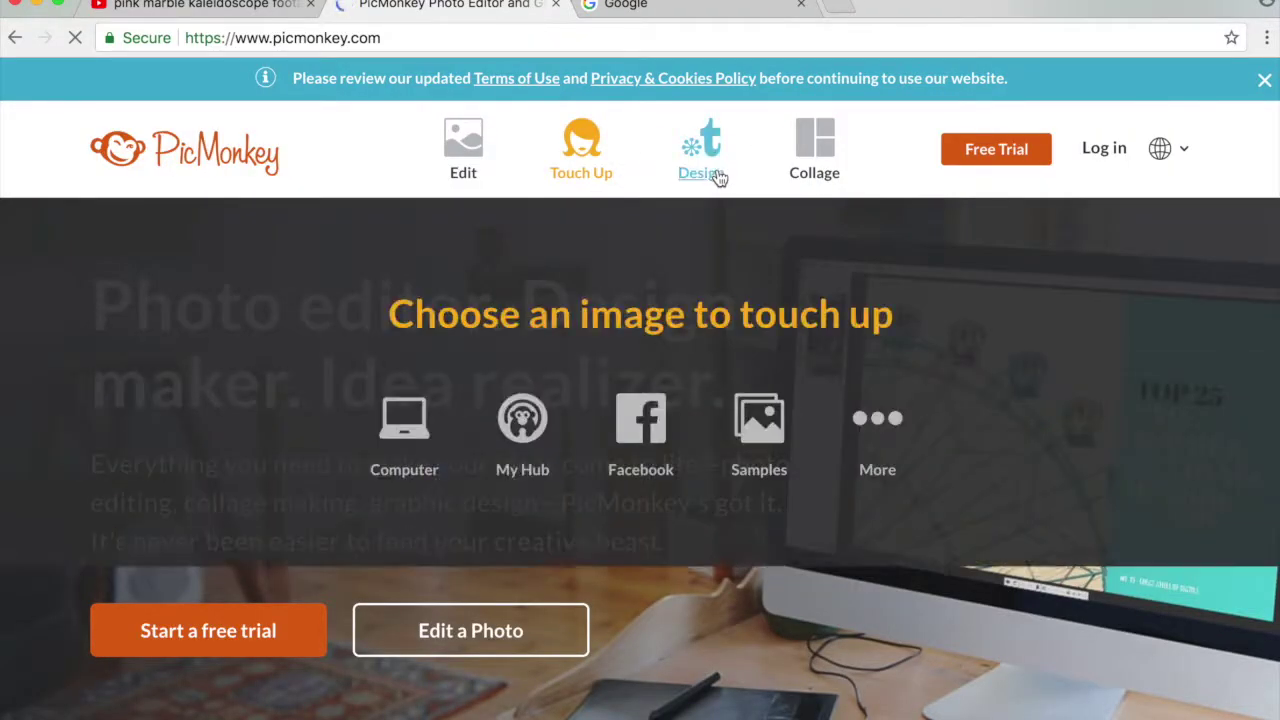
pyautogui.click(714, 177)
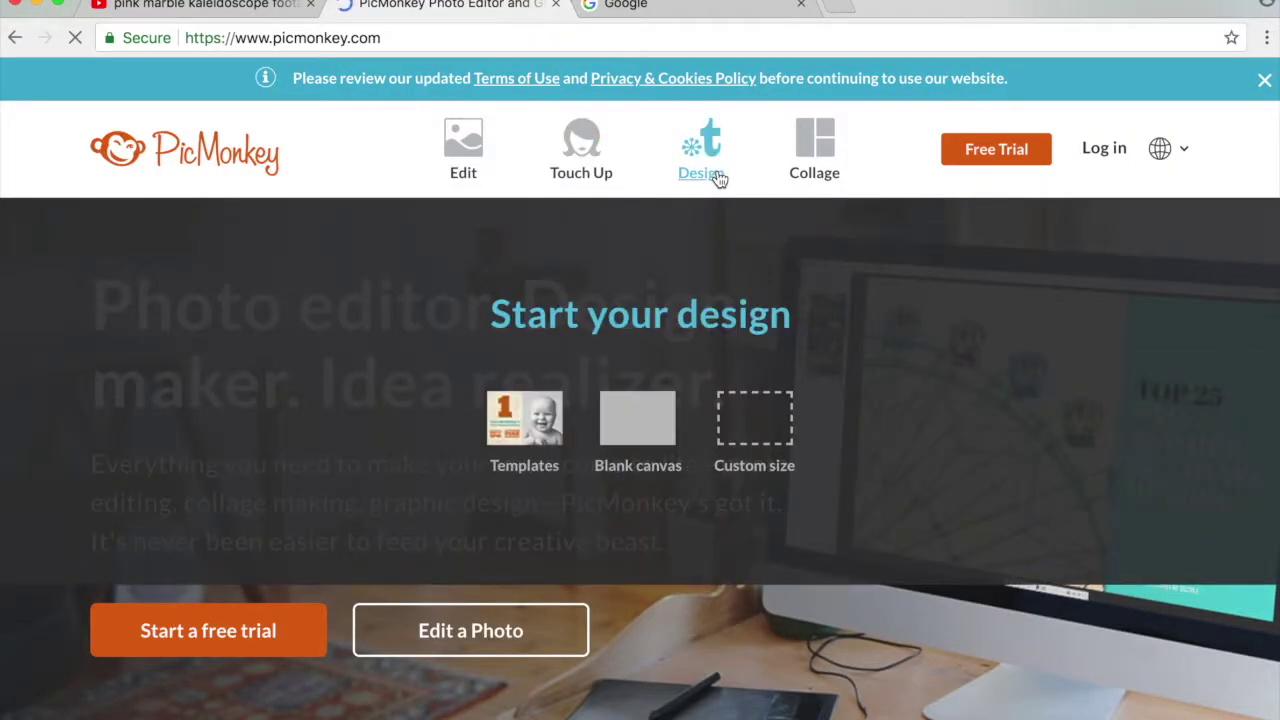
pyautogui.click(766, 452)
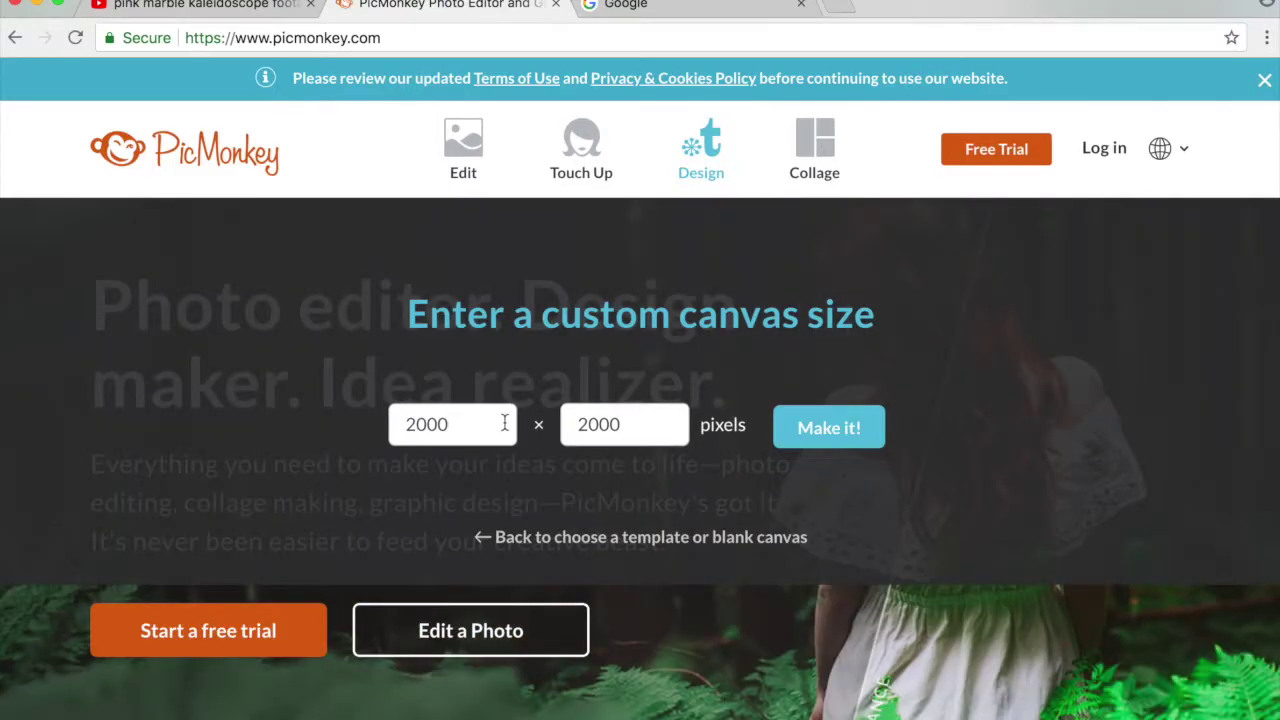
pyautogui.press('BackSpace')
pyautogui.write('1280')
pyautogui.click(660, 430)
pyautogui.press('BackSpace')
pyautogui.press('BackSpace')
pyautogui.write('0')
pyautogui.press('BackSpace')
pyautogui.write('72')
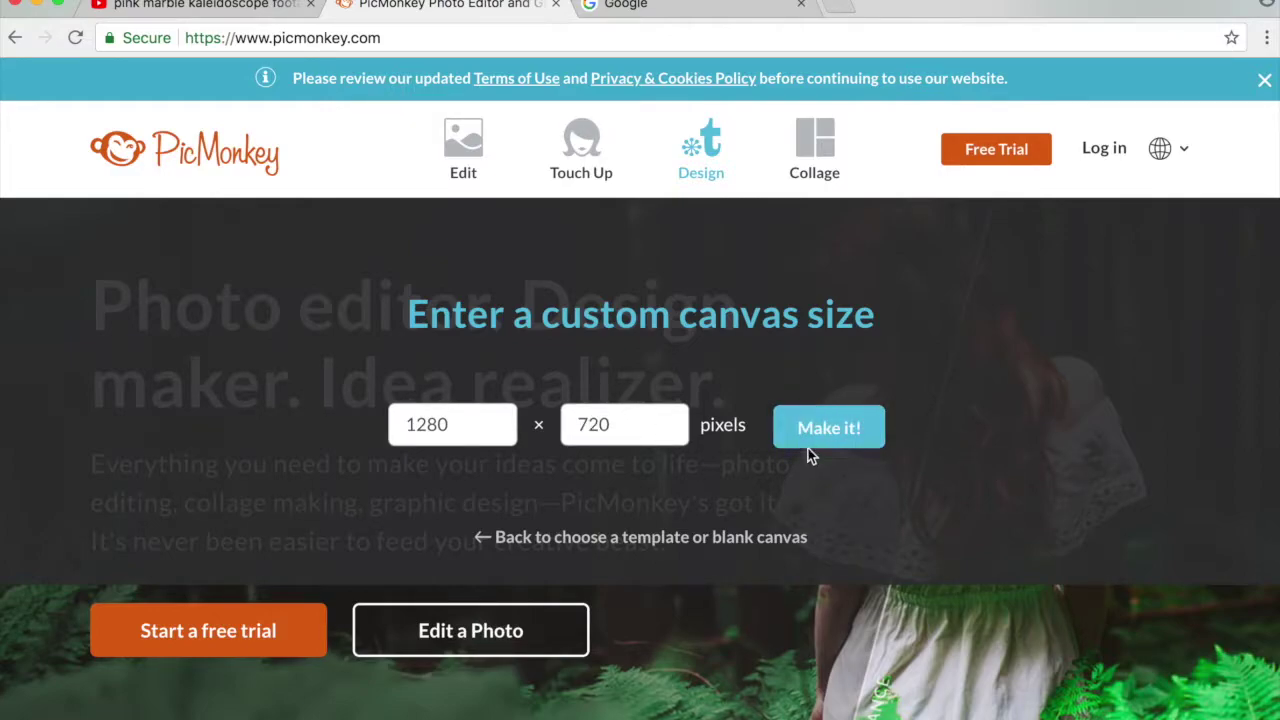
pyautogui.click(810, 446)
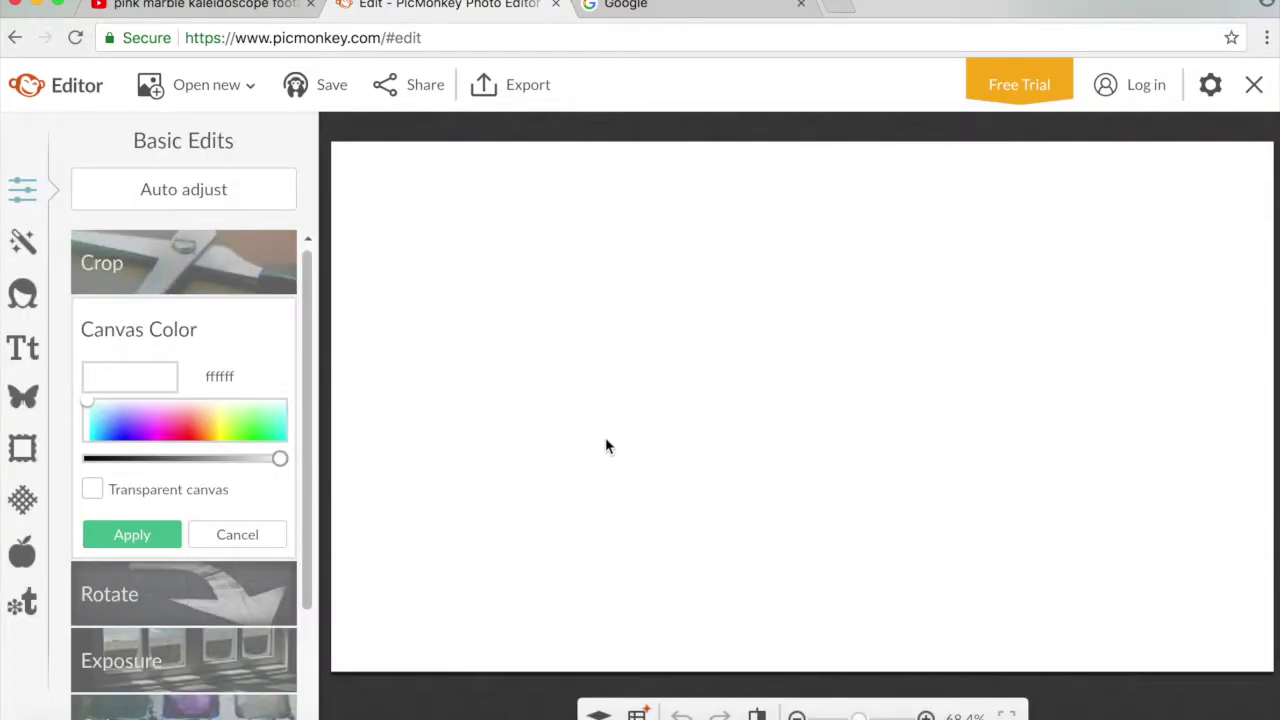
# - Choose the Beauty and the Beast font from the computer's own fonts for the text
pyautogui.click(35, 362)
pyautogui.moveTo(307, 337)
pyautogui.mouseDown()
pyautogui.moveTo(309, 457)
pyautogui.moveTo(308, 315)
pyautogui.mouseUp()
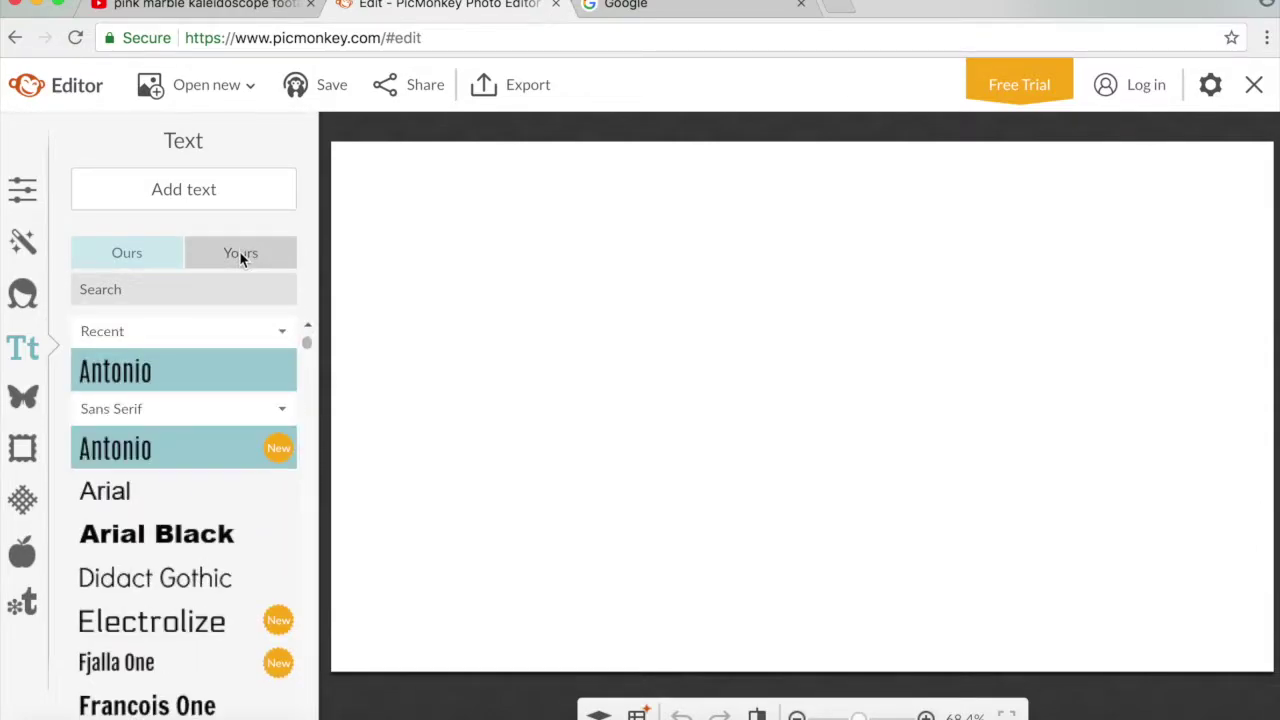
pyautogui.click(240, 255)
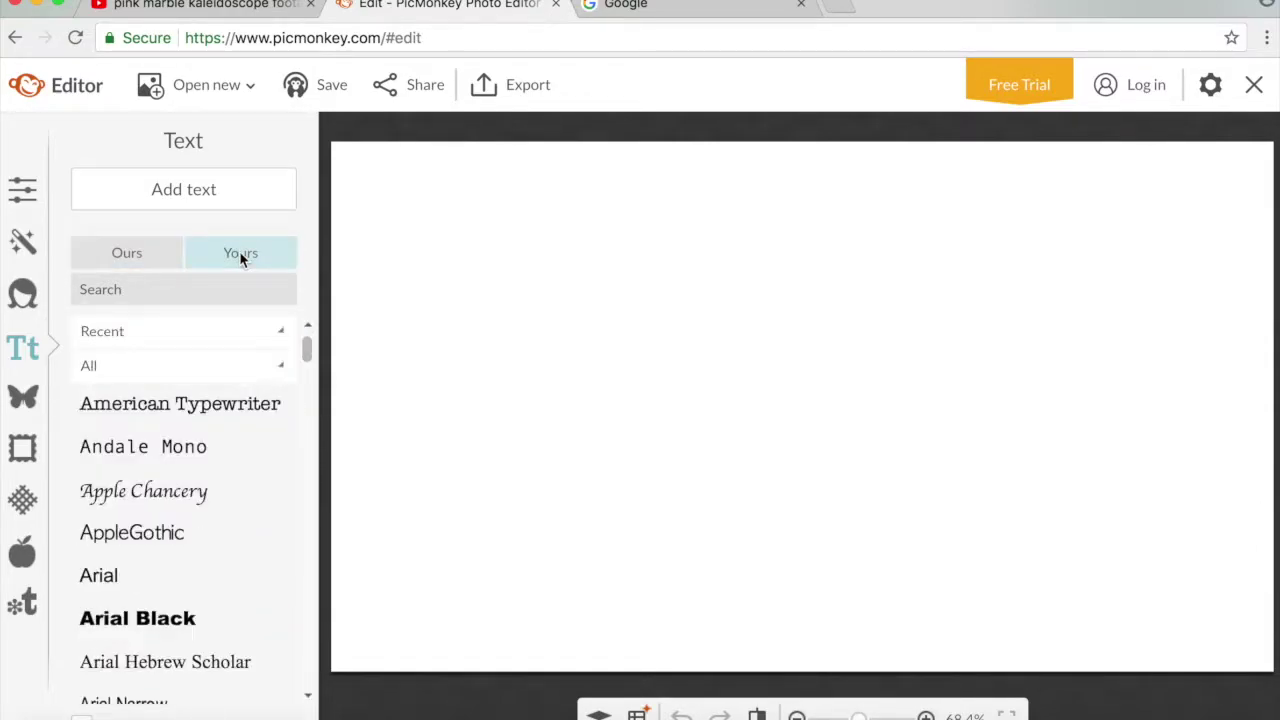
pyautogui.moveTo(307, 350); pyautogui.dragTo(305, 408)
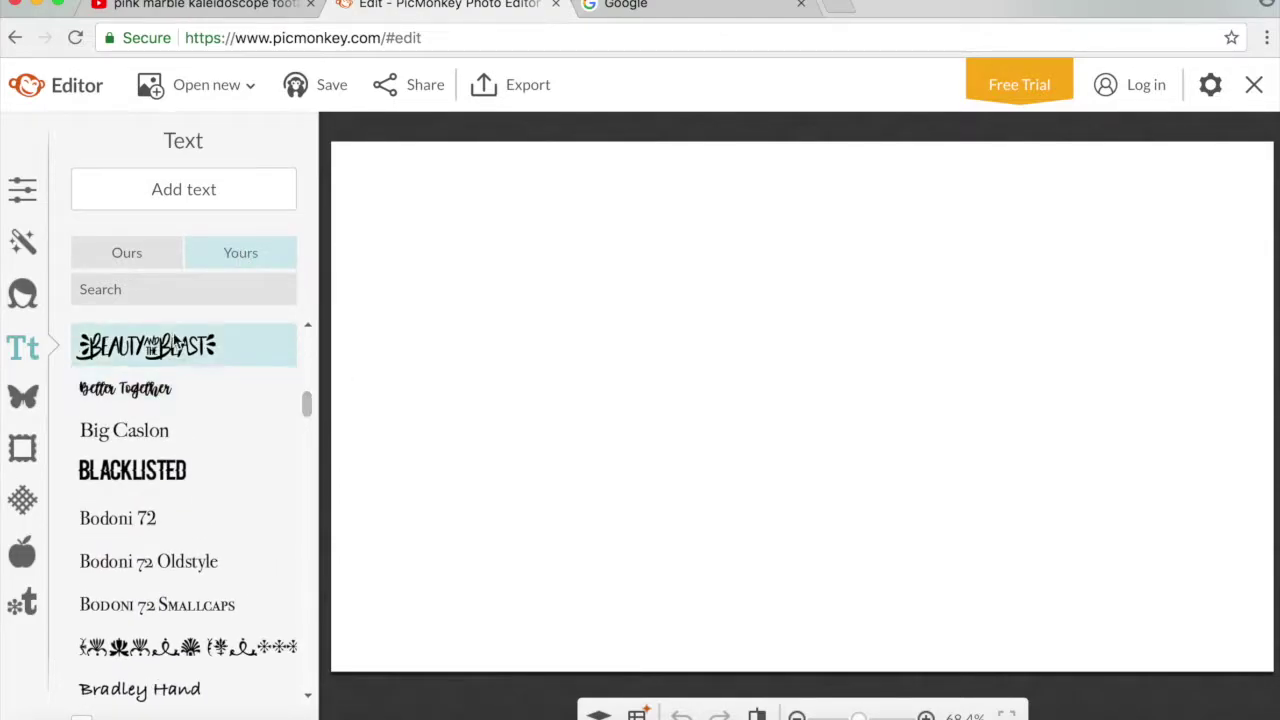
pyautogui.click(181, 345)
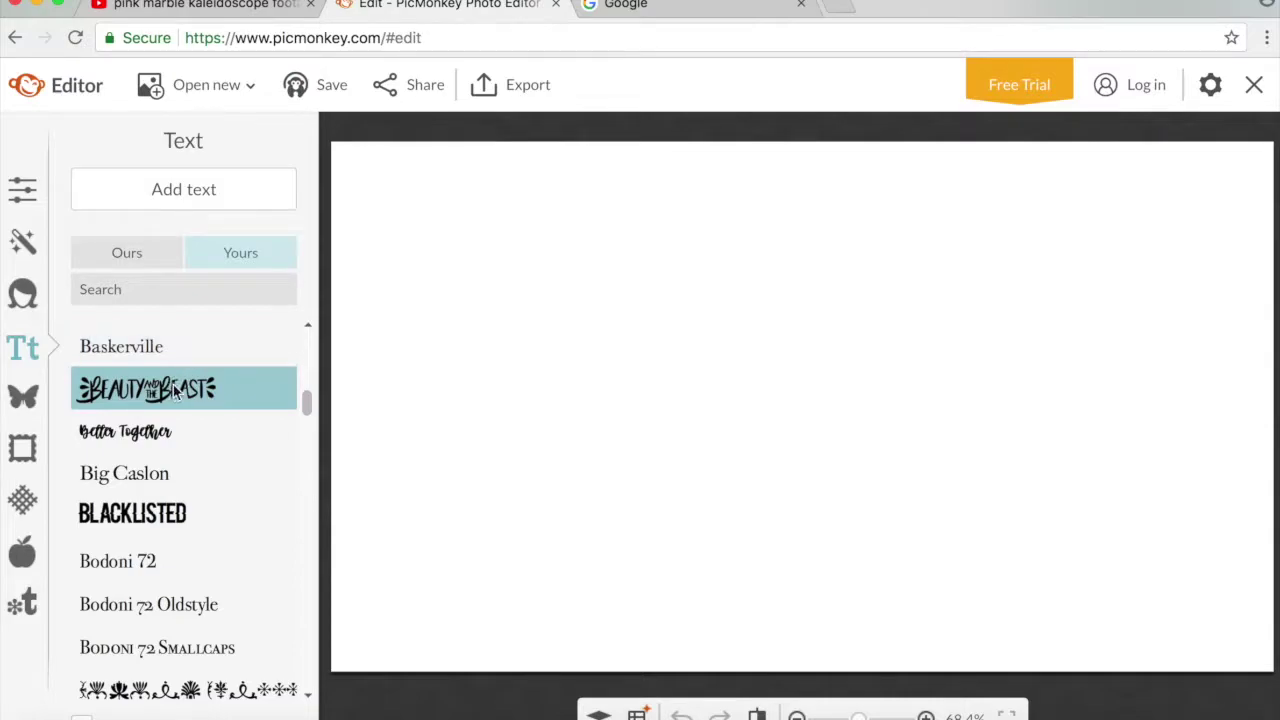
# - Add a text to the canvas reading "YouTube" on one line and "Name" on the line below
pyautogui.click(218, 193)
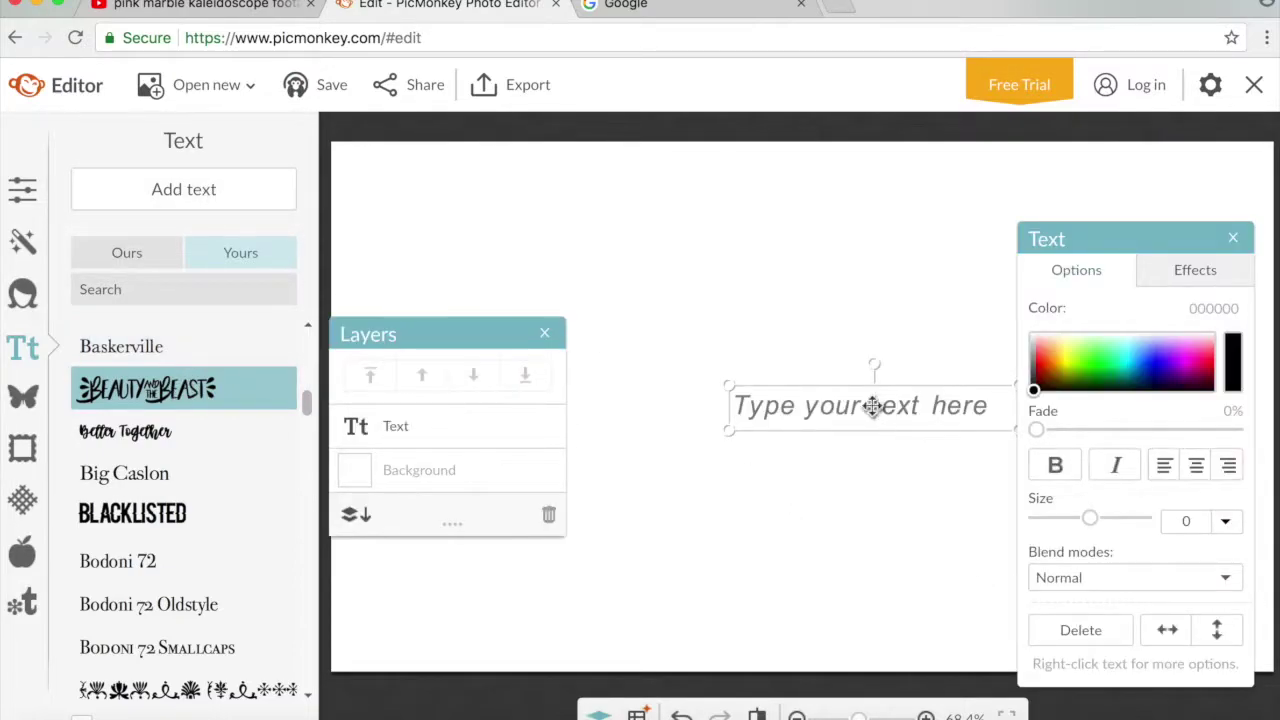
pyautogui.click(771, 414)
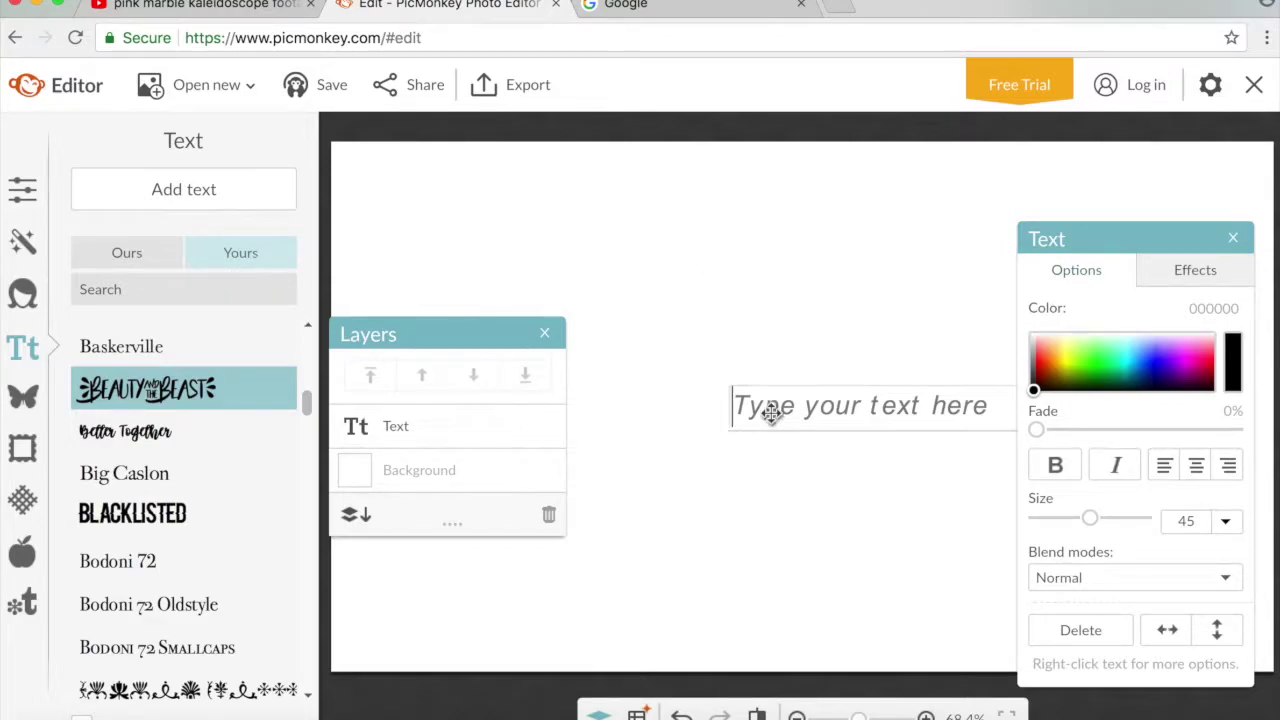
pyautogui.write('YouTube')
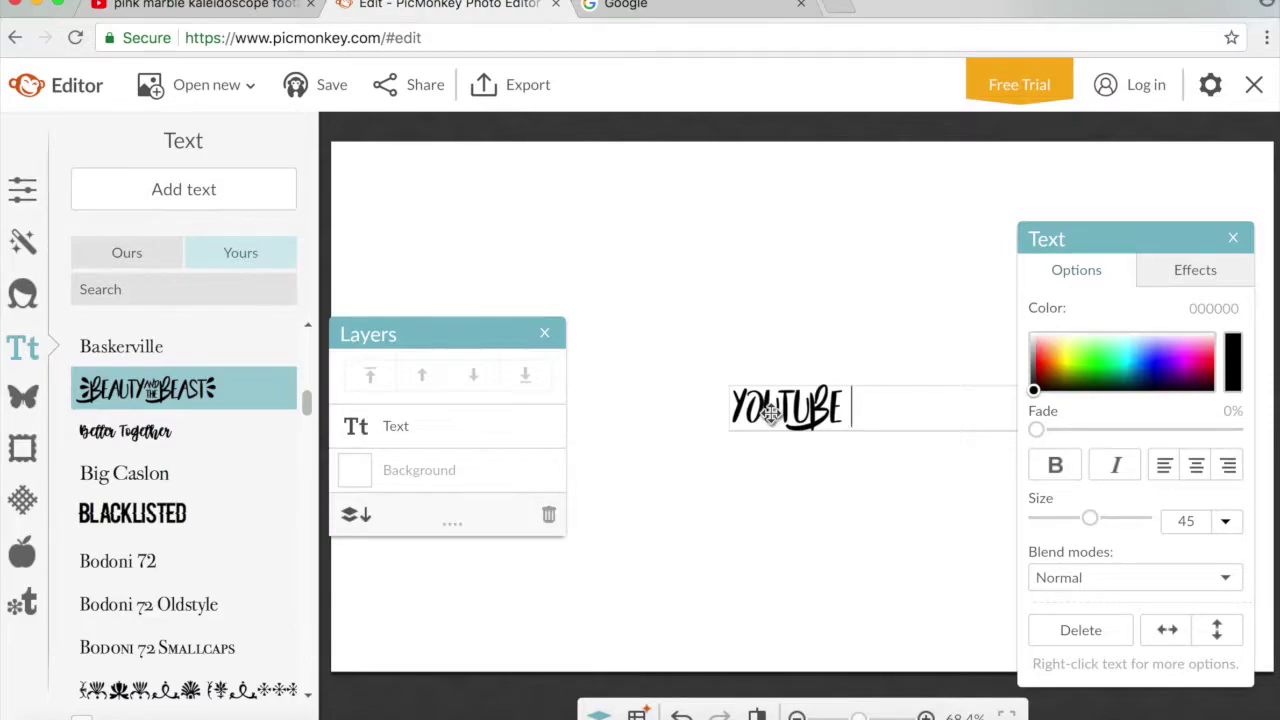
pyautogui.press('Return')
pyautogui.write('Name')
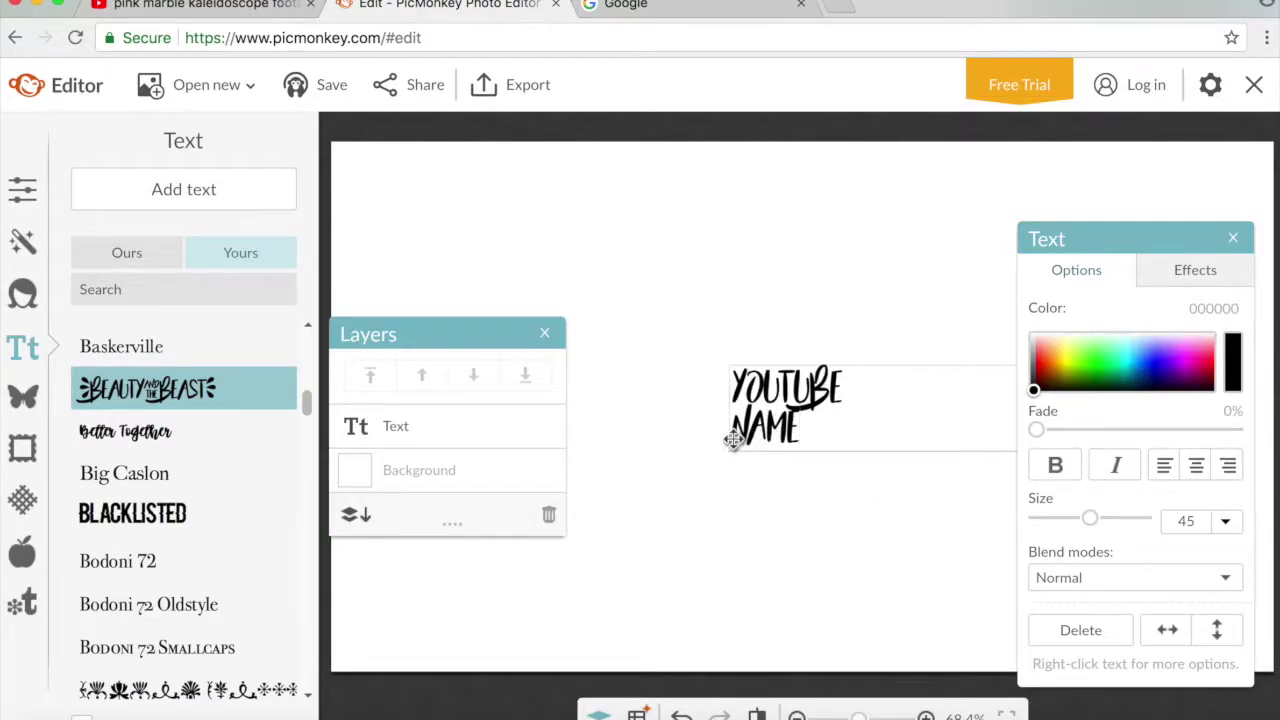
# - Center-align the "YouTube Name" text and color it bright green, 1eff00
pyautogui.click(1196, 465)
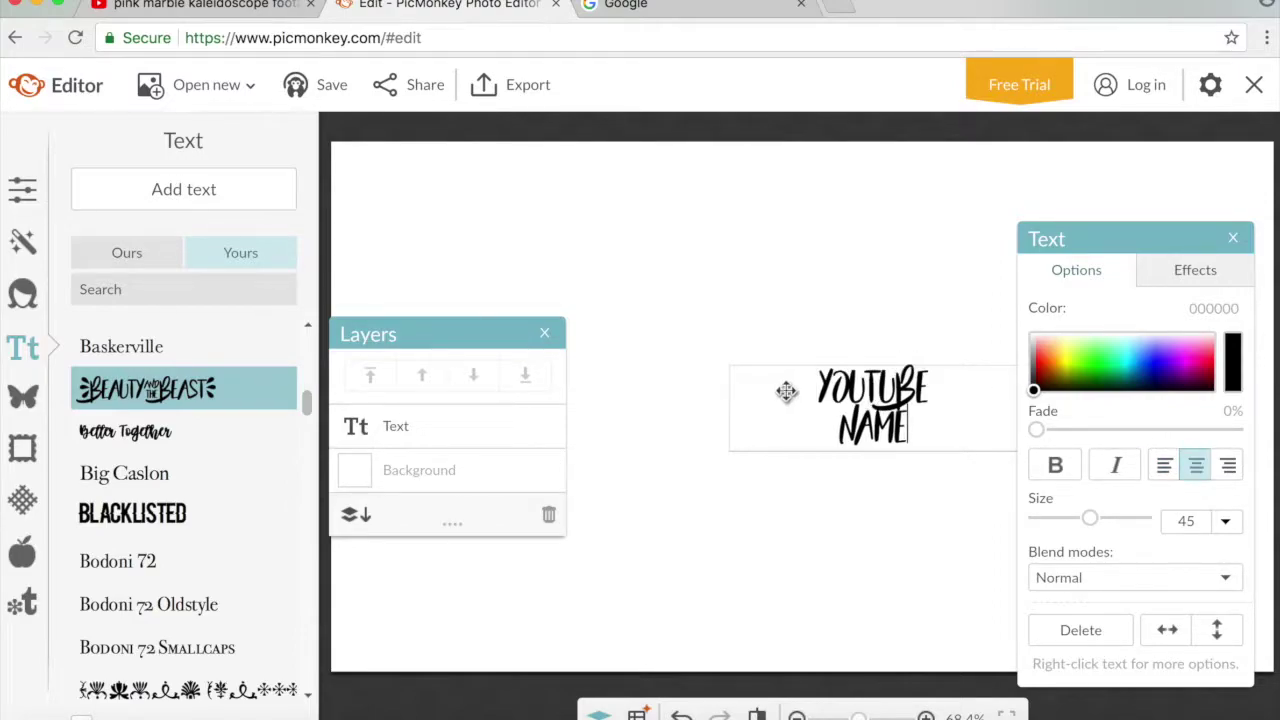
pyautogui.moveTo(785, 391); pyautogui.dragTo(969, 469)
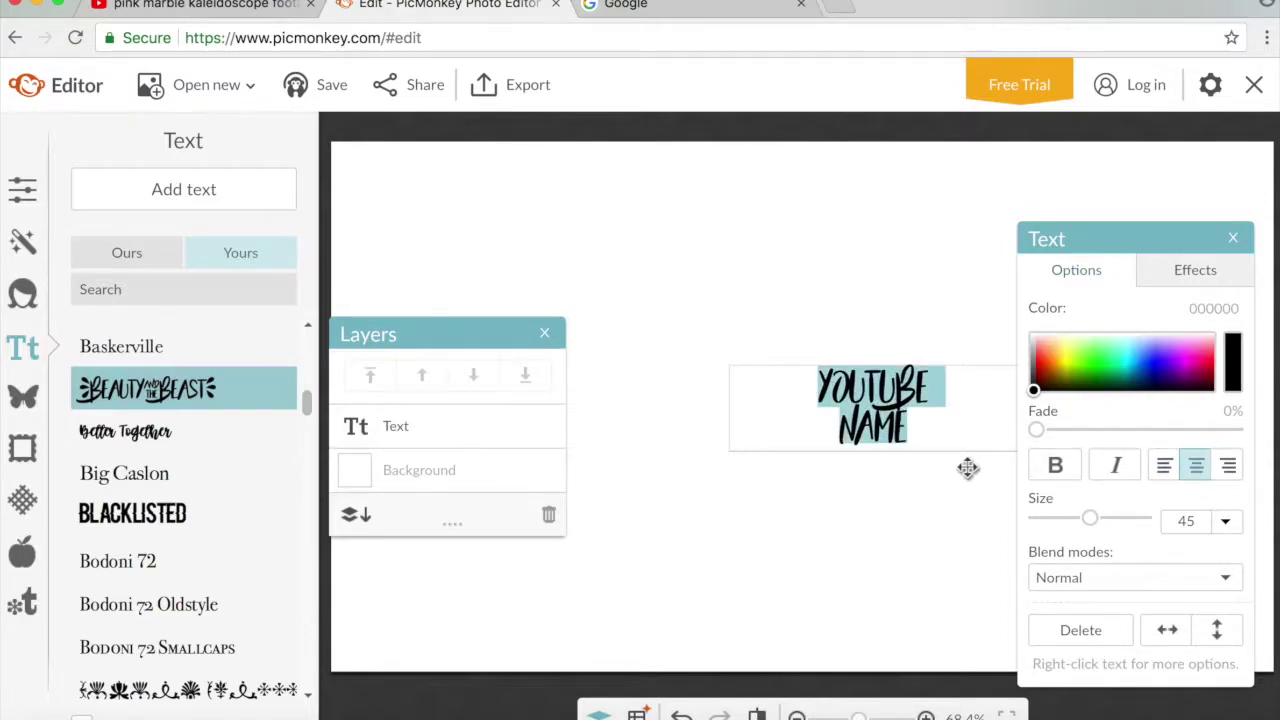
pyautogui.click(1092, 362)
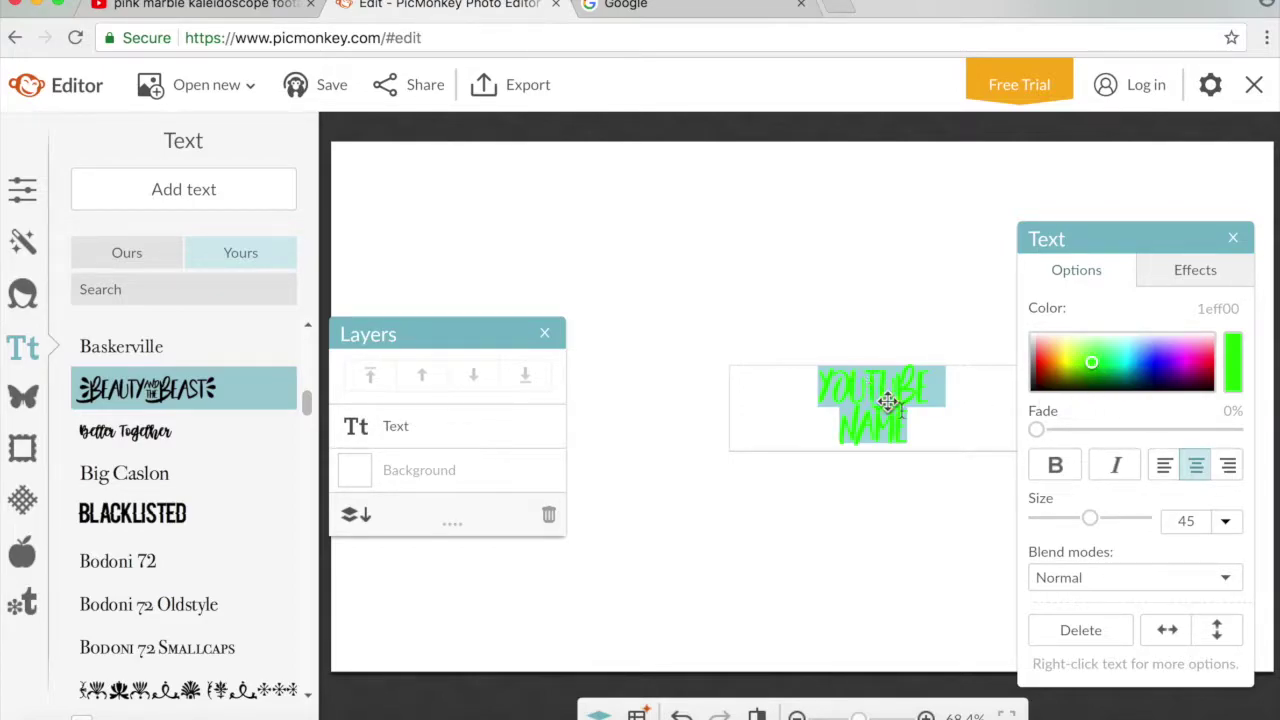
# - Add the font's decorative flourish characters before and after the word "Name"
pyautogui.click(910, 430)
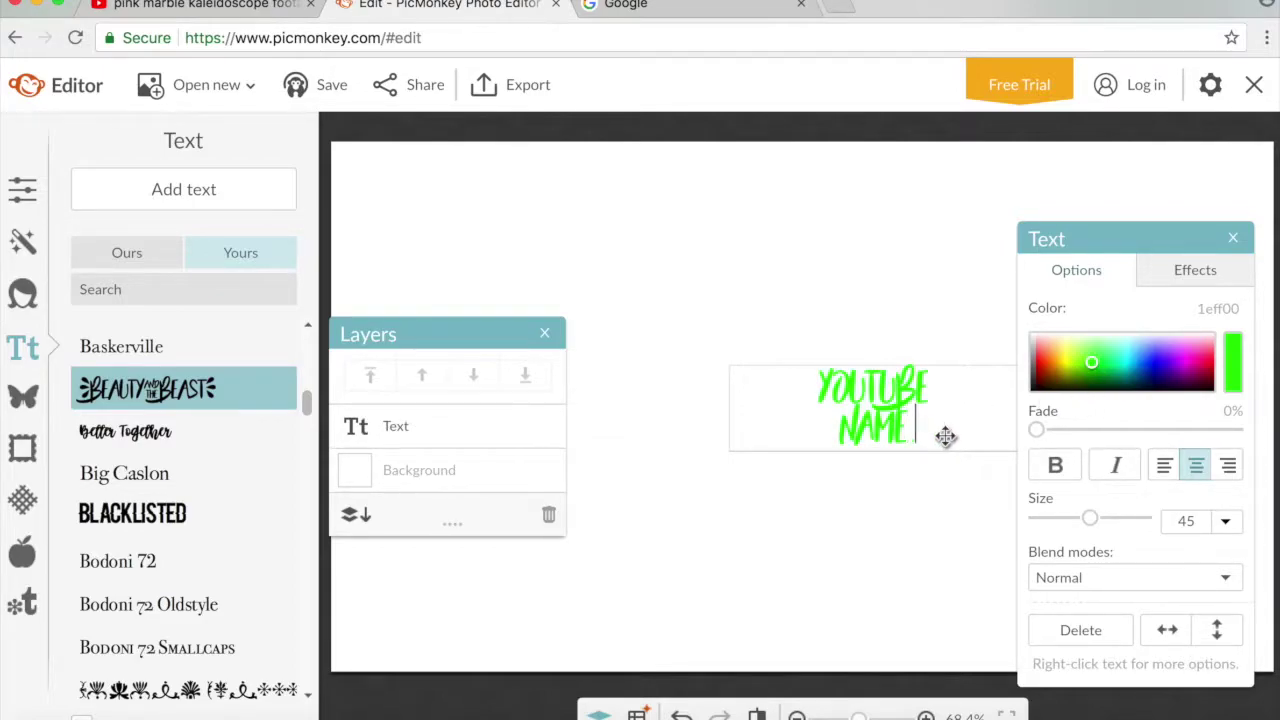
pyautogui.write('S')
pyautogui.click(830, 432)
pyautogui.write('S')
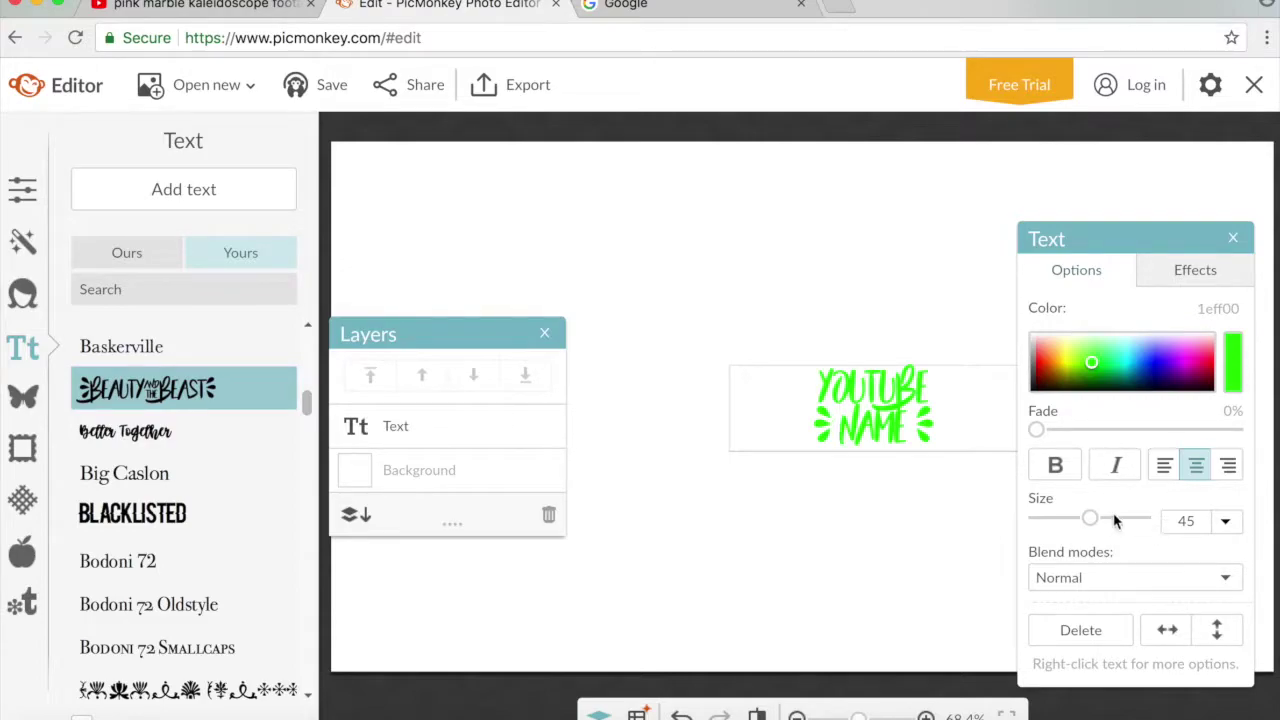
# - Enlarge the whole "YouTube Name" text to size 80
pyautogui.moveTo(1090, 519); pyautogui.dragTo(1129, 527)
pyautogui.moveTo(957, 430); pyautogui.dragTo(786, 371)
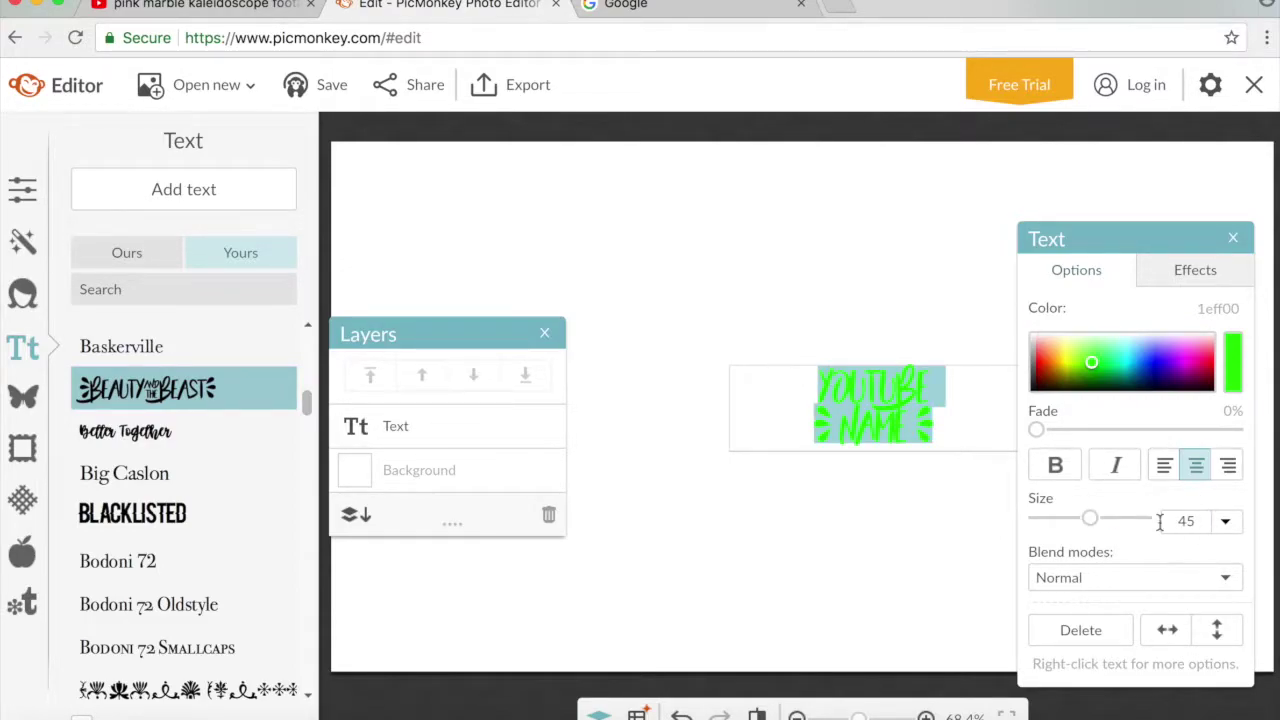
pyautogui.moveTo(1090, 519)
pyautogui.mouseDown()
pyautogui.moveTo(1127, 521)
pyautogui.moveTo(1115, 522)
pyautogui.mouseUp()
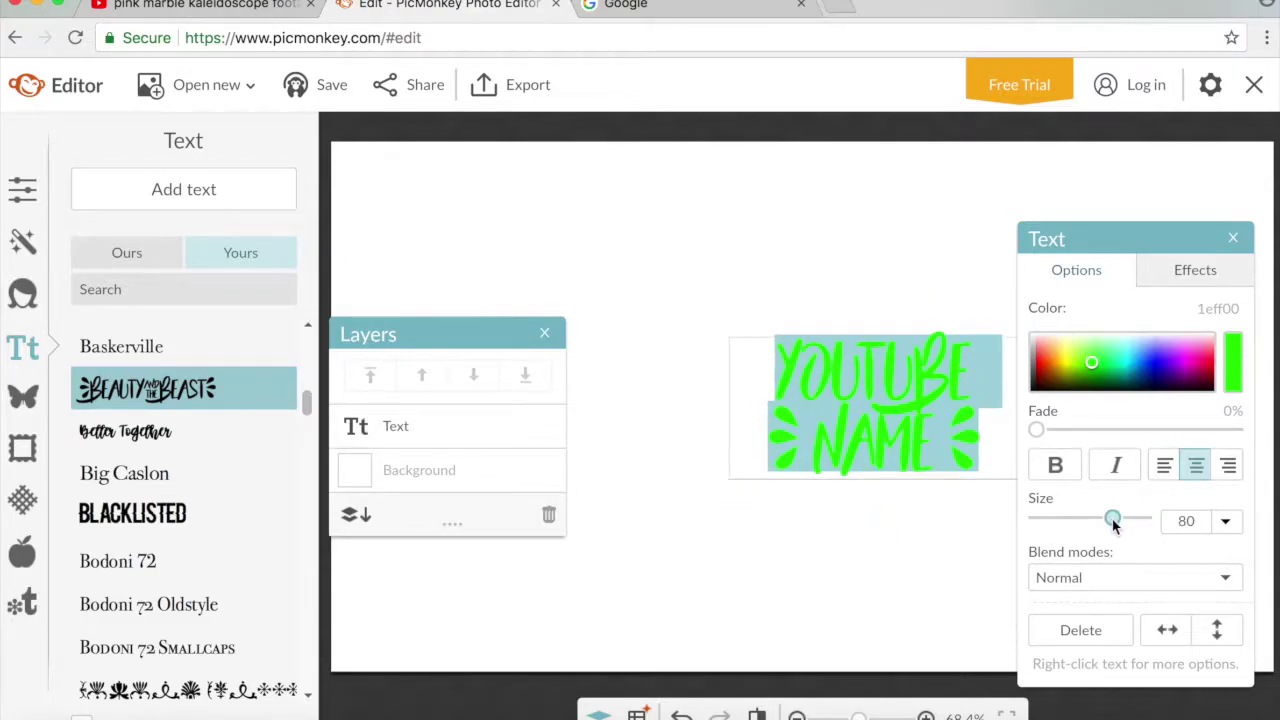
# - Enlarge the "YouTube Name" text to size 118 and position it in the right half of the canvas
pyautogui.click(960, 286)
pyautogui.click(1234, 240)
pyautogui.click(870, 400)
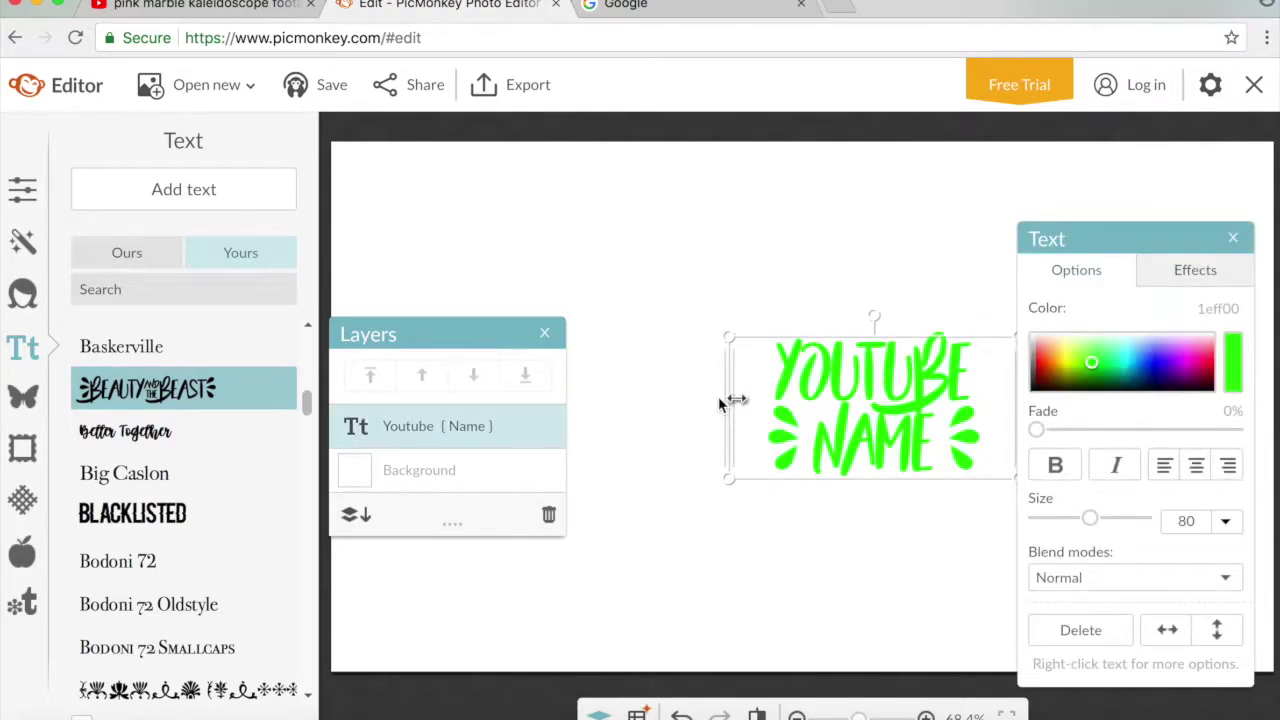
pyautogui.moveTo(720, 480); pyautogui.dragTo(540, 580)
pyautogui.moveTo(708, 429); pyautogui.dragTo(886, 380)
pyautogui.moveTo(722, 511); pyautogui.dragTo(776, 491)
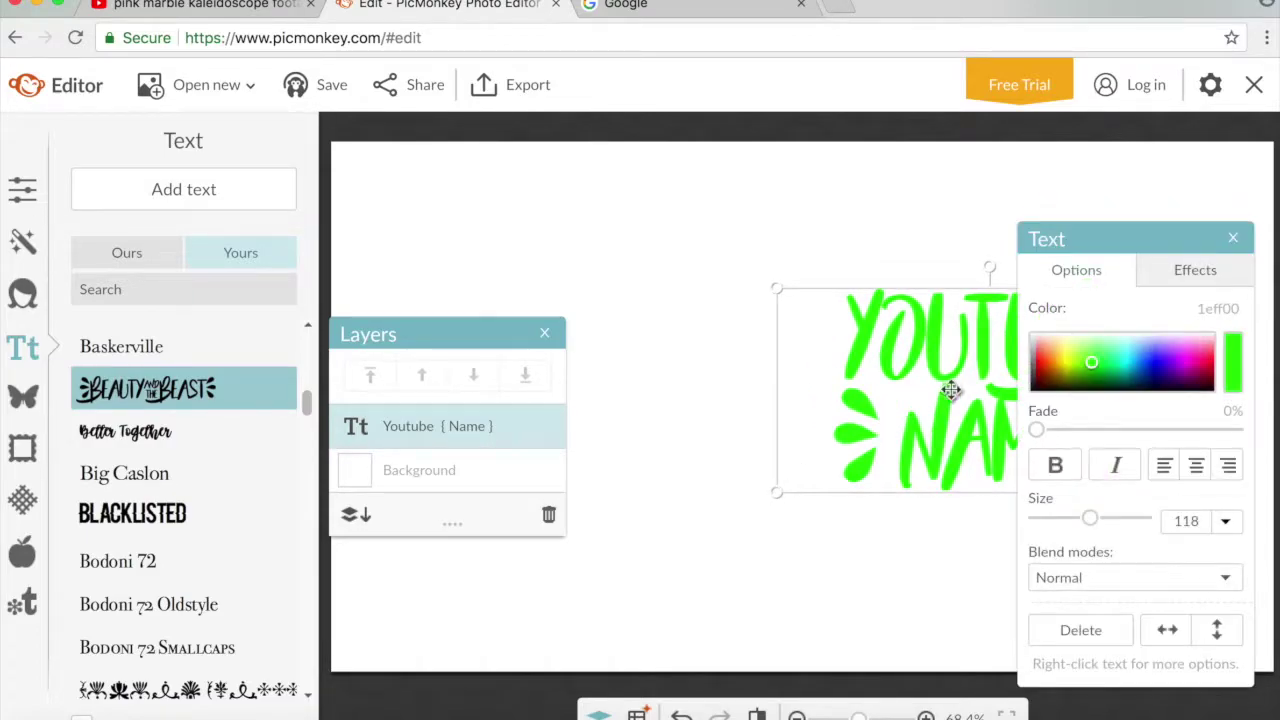
pyautogui.moveTo(949, 393); pyautogui.dragTo(943, 395)
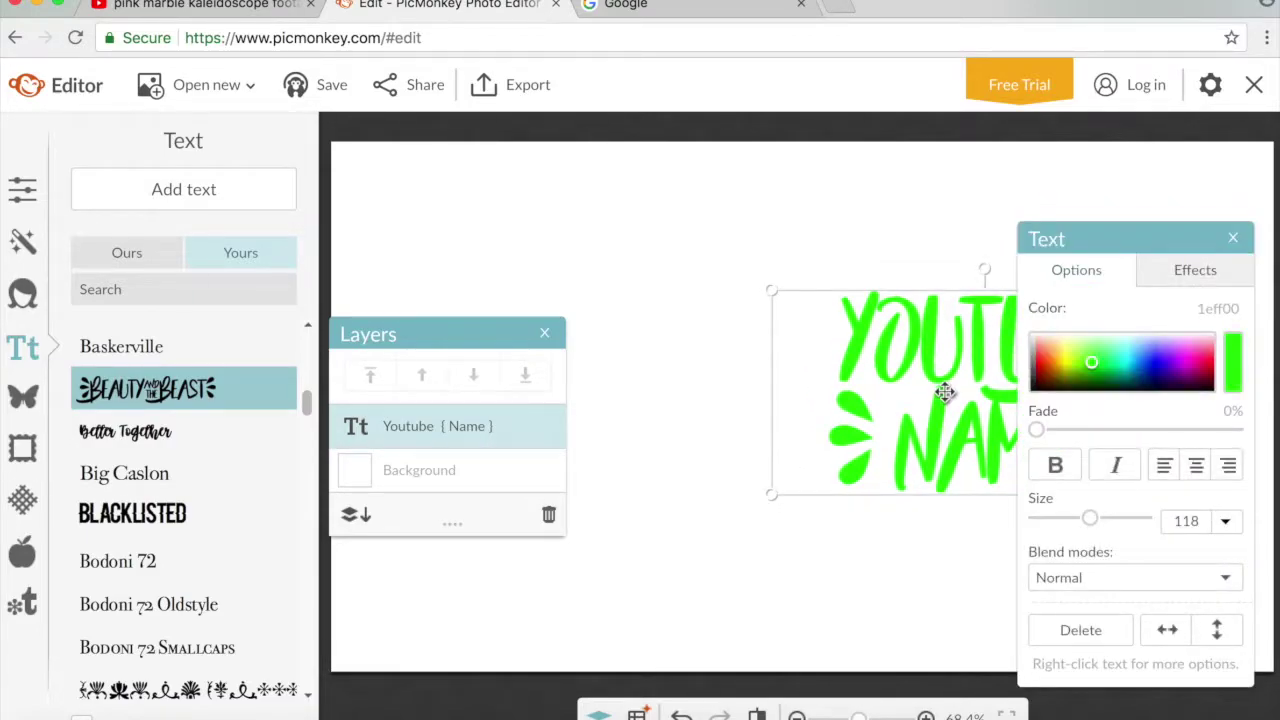
# - Close the Text and Layers palettes and shift the green text slightly lower on the canvas
pyautogui.click(1233, 237)
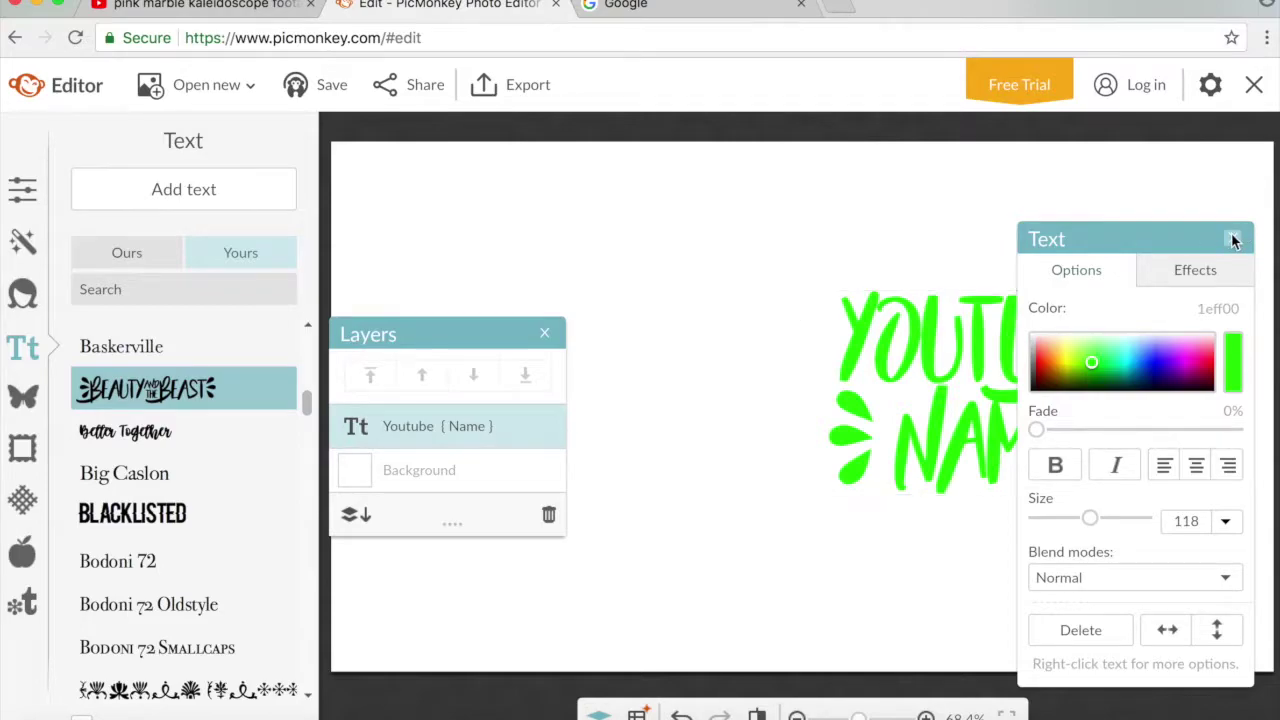
pyautogui.click(546, 336)
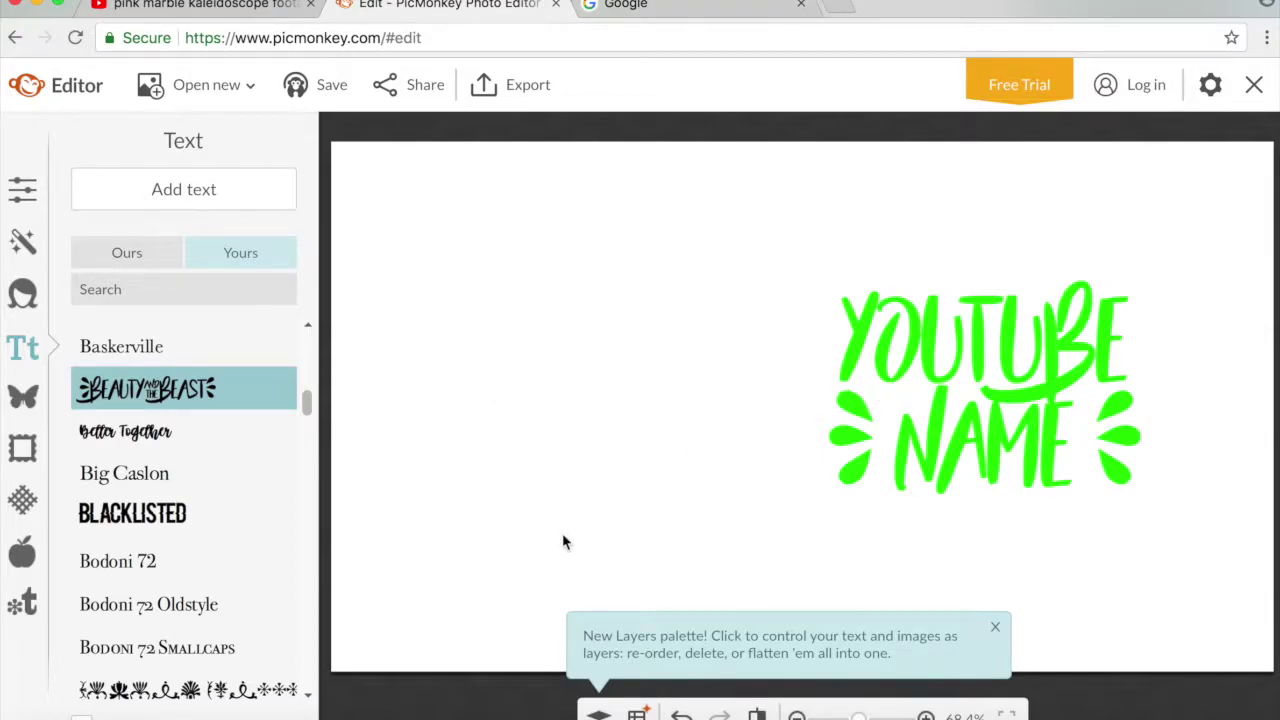
pyautogui.moveTo(1033, 361)
pyautogui.mouseDown()
pyautogui.moveTo(837, 365)
pyautogui.moveTo(991, 340)
pyautogui.moveTo(1049, 360)
pyautogui.moveTo(1035, 373)
pyautogui.mouseUp()
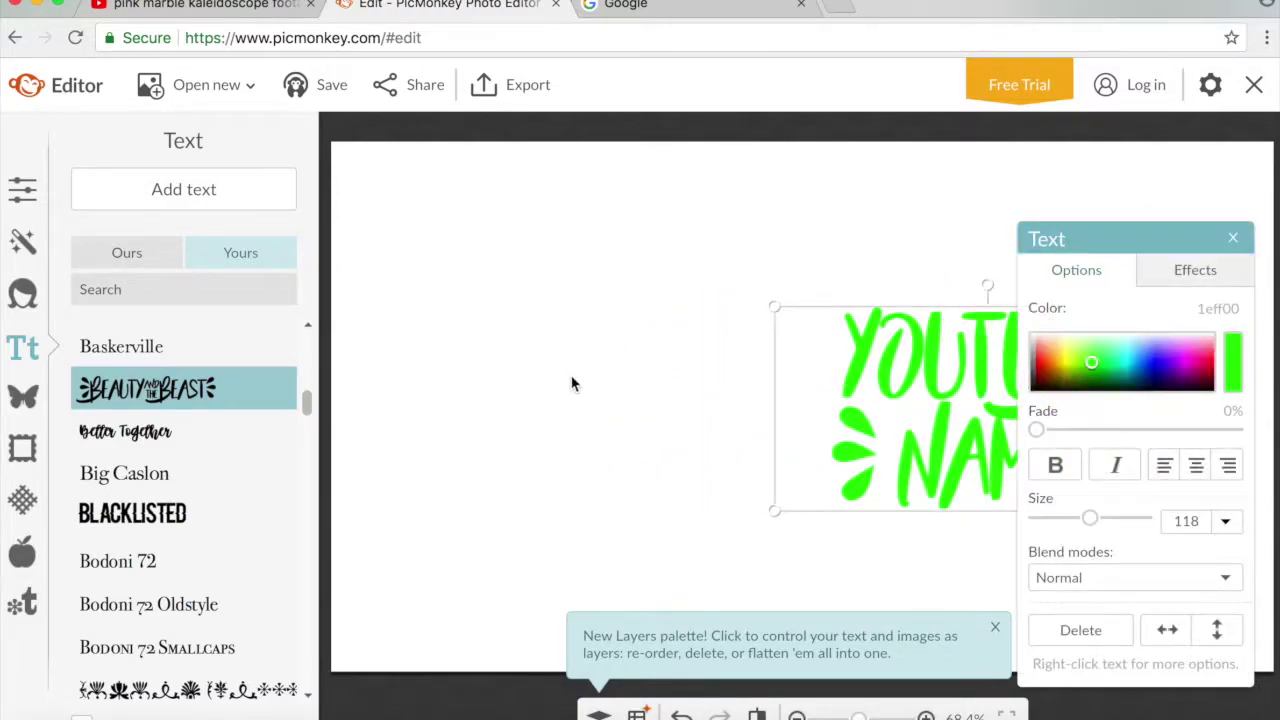
# - Switch to Google and search for pictures of "hamster"
pyautogui.click(655, 8)
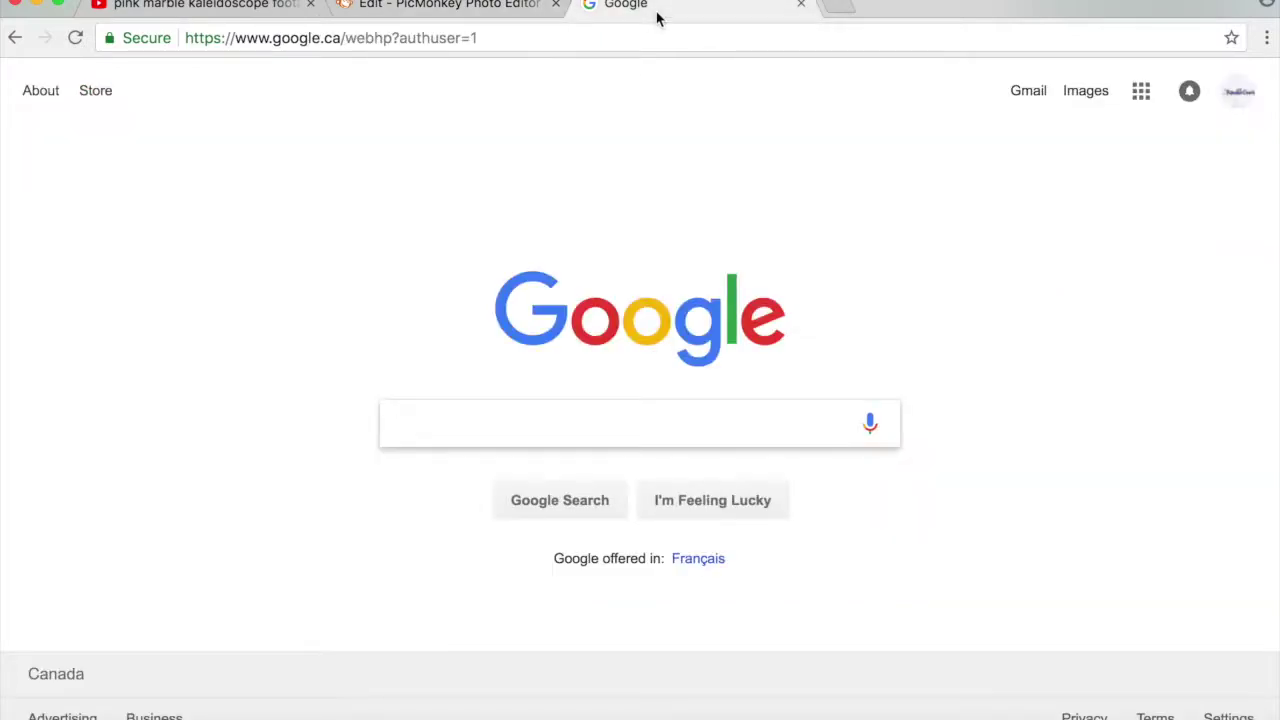
pyautogui.write('hamster')
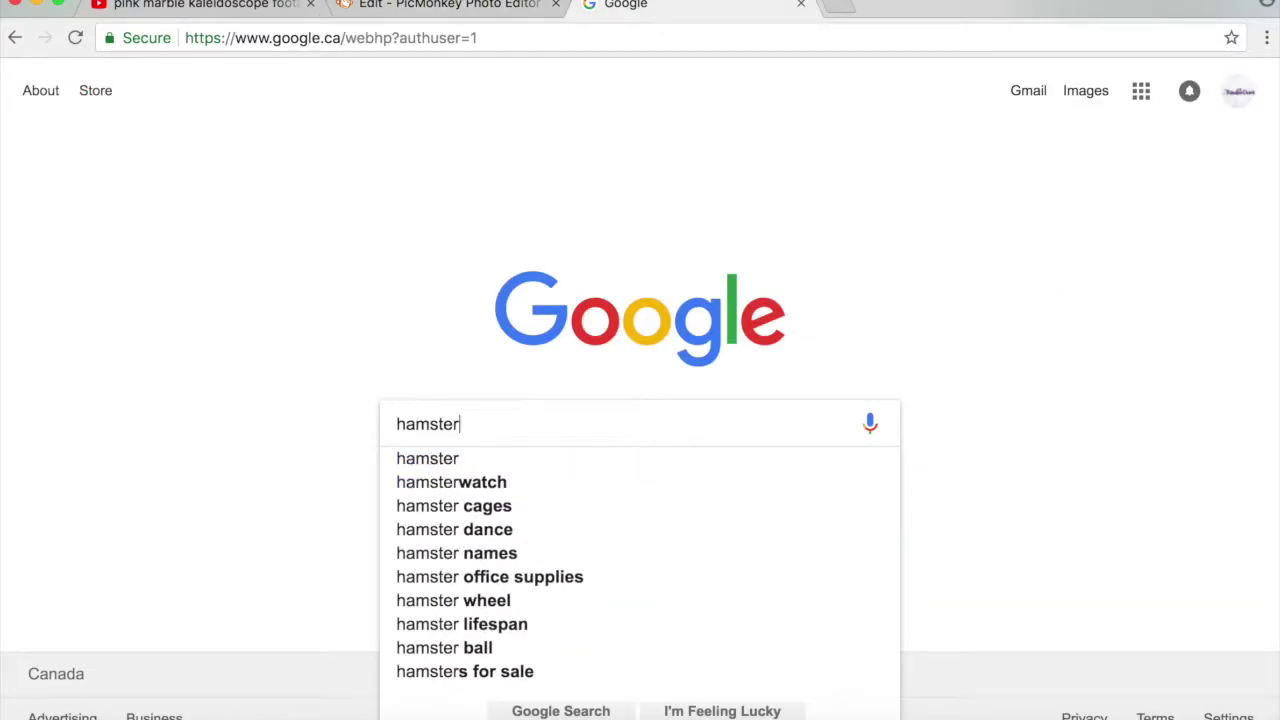
pyautogui.press('Return')
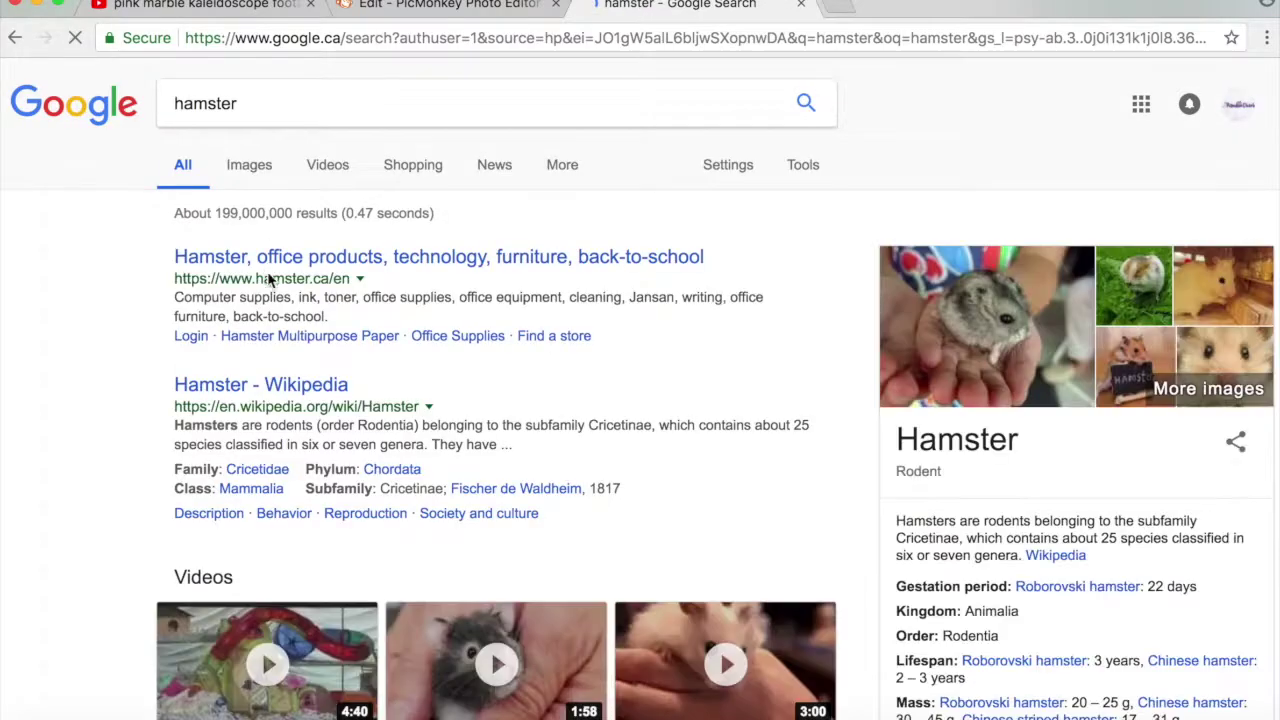
pyautogui.click(251, 170)
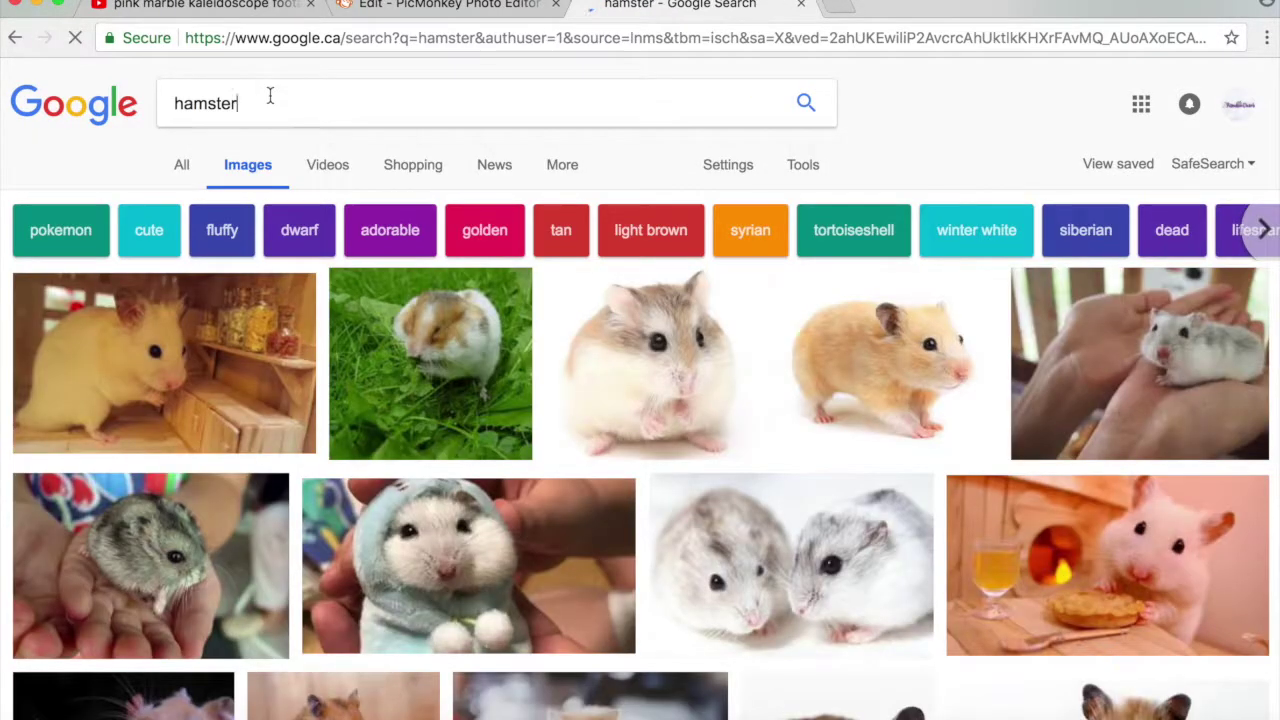
# - Search for "pawprint drawing png" images instead and open the tilted solid black paw print from typegoodies.me
pyautogui.click(268, 100)
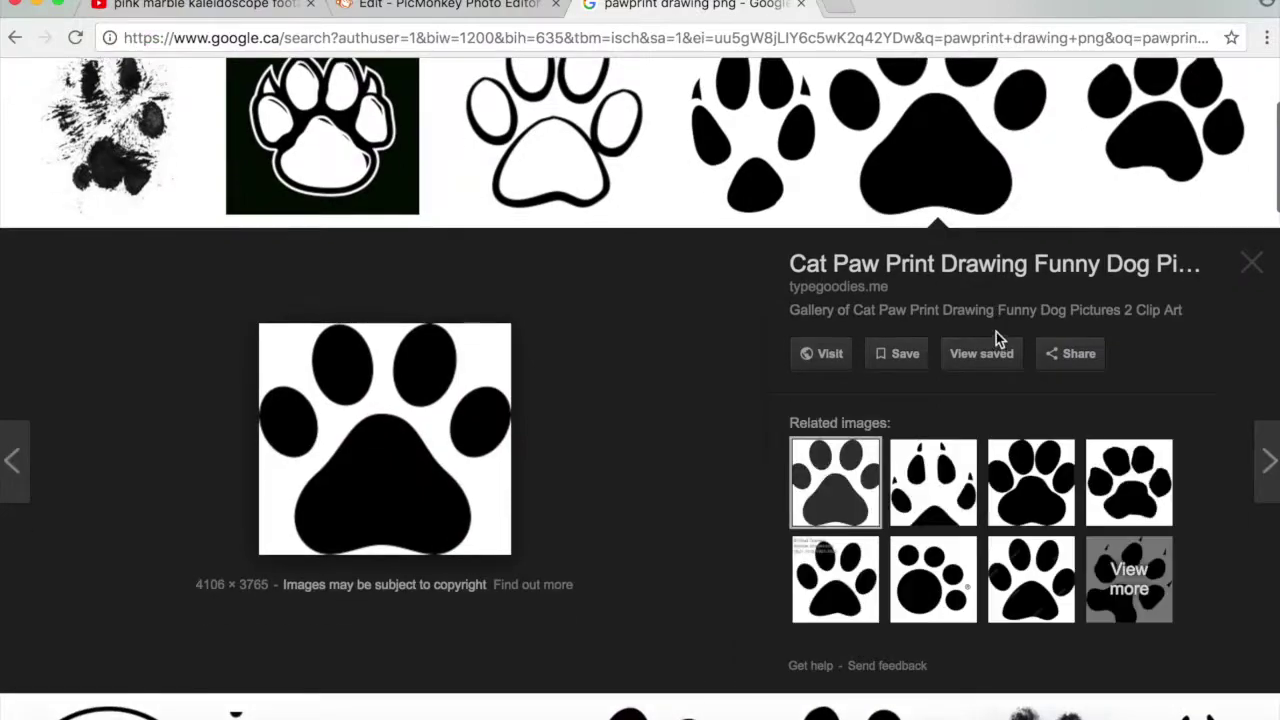
pyautogui.click(1251, 263)
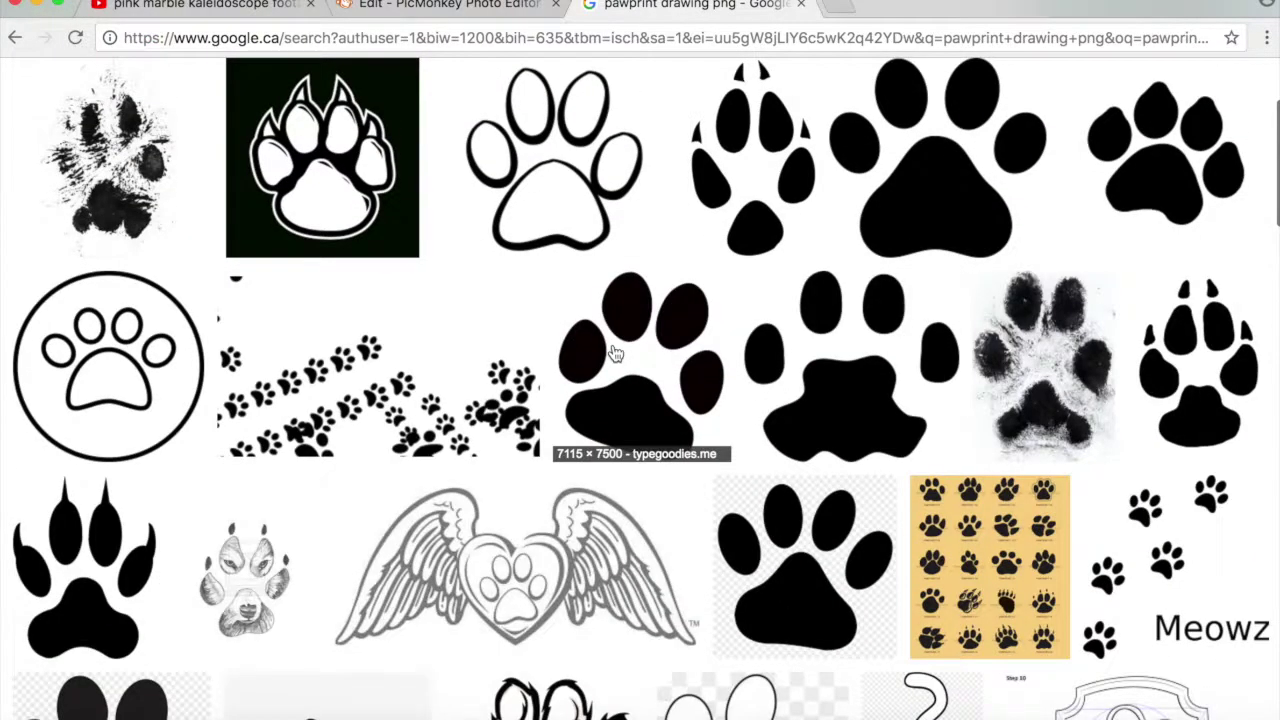
pyautogui.scroll(-3, 640, 400)
pyautogui.scroll(2, 615, 353)
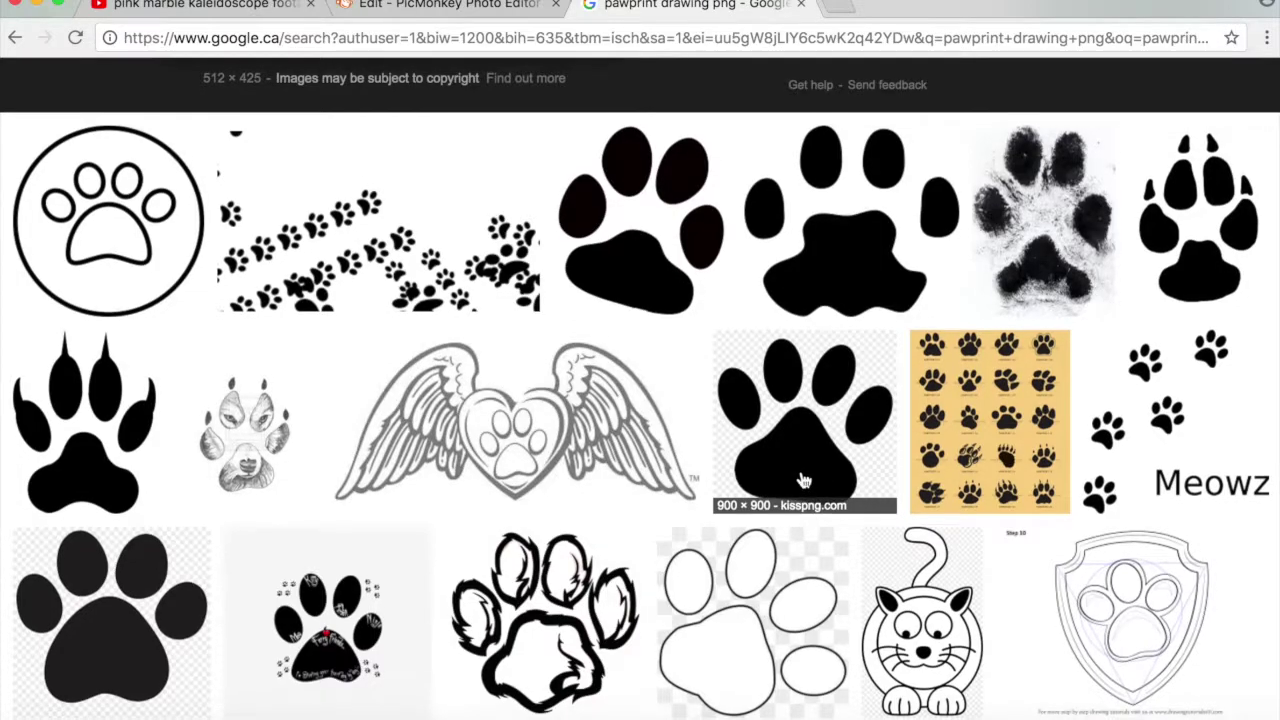
pyautogui.scroll(-1, 797, 480)
pyautogui.click(676, 222)
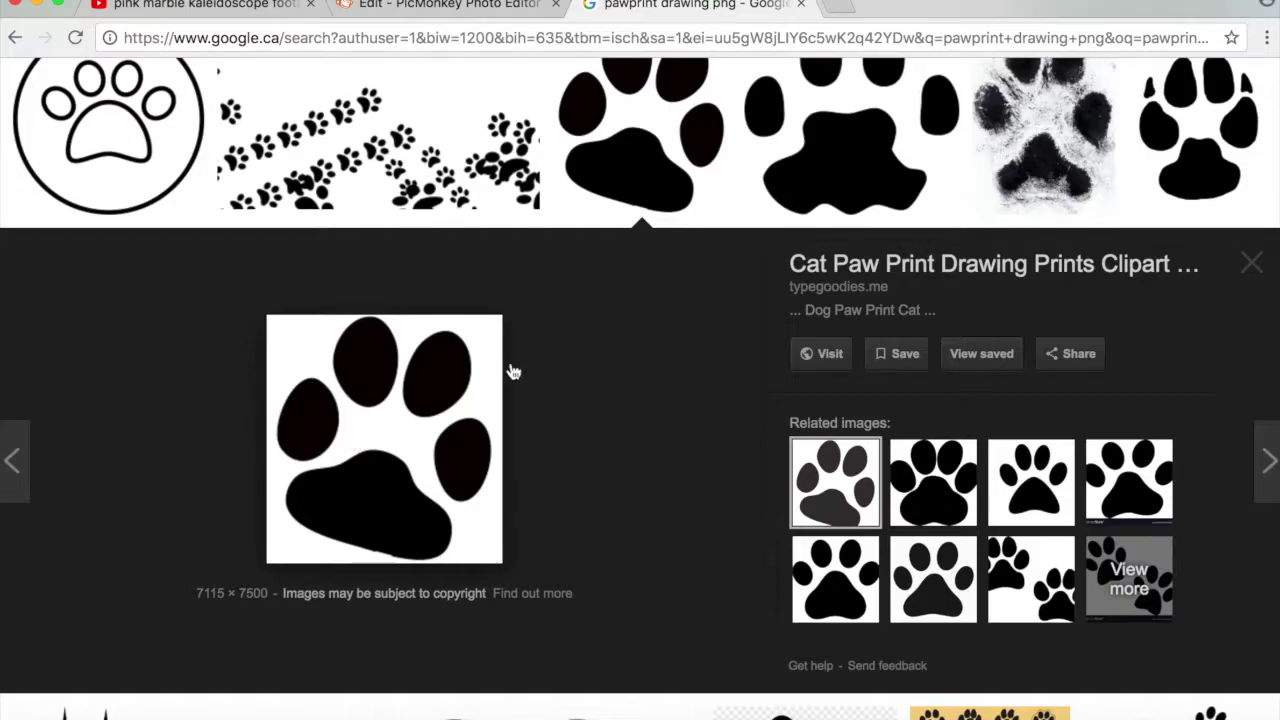
# - Save the tilted paw print picture to Downloads as a PNG image named "paw print"
pyautogui.rightClick(382, 421)
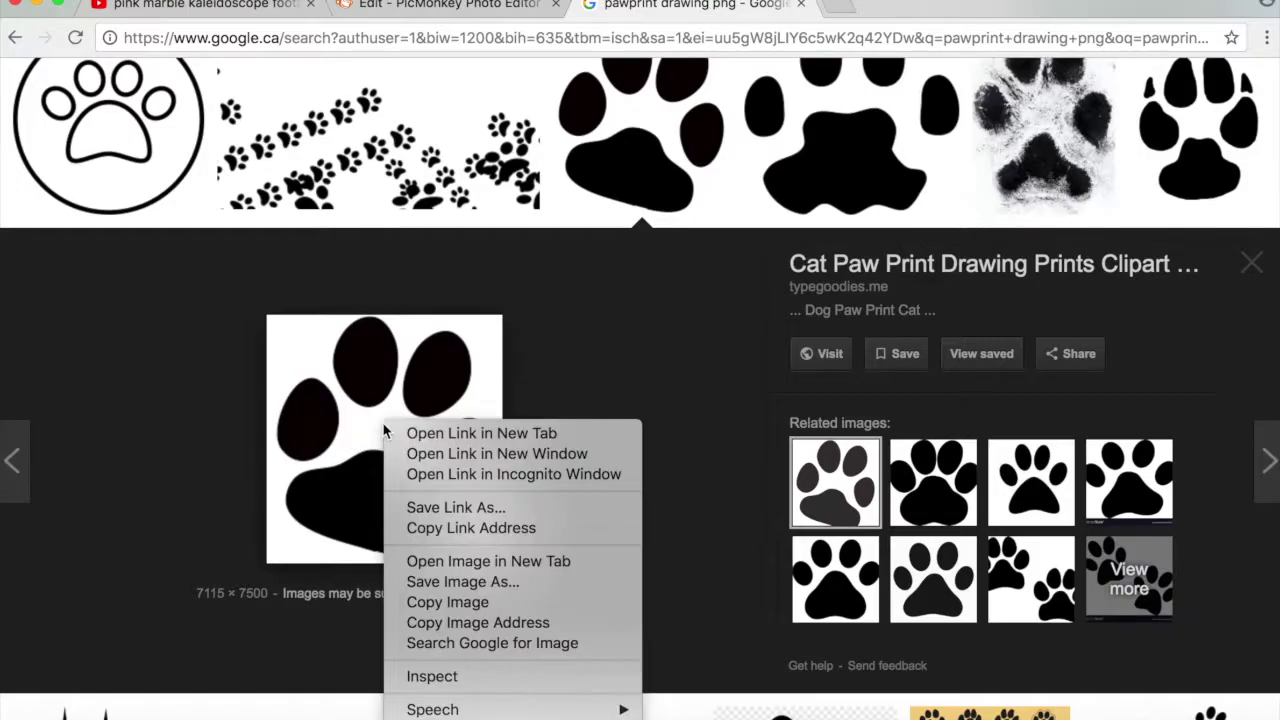
pyautogui.click(494, 583)
pyautogui.press('BackSpace')
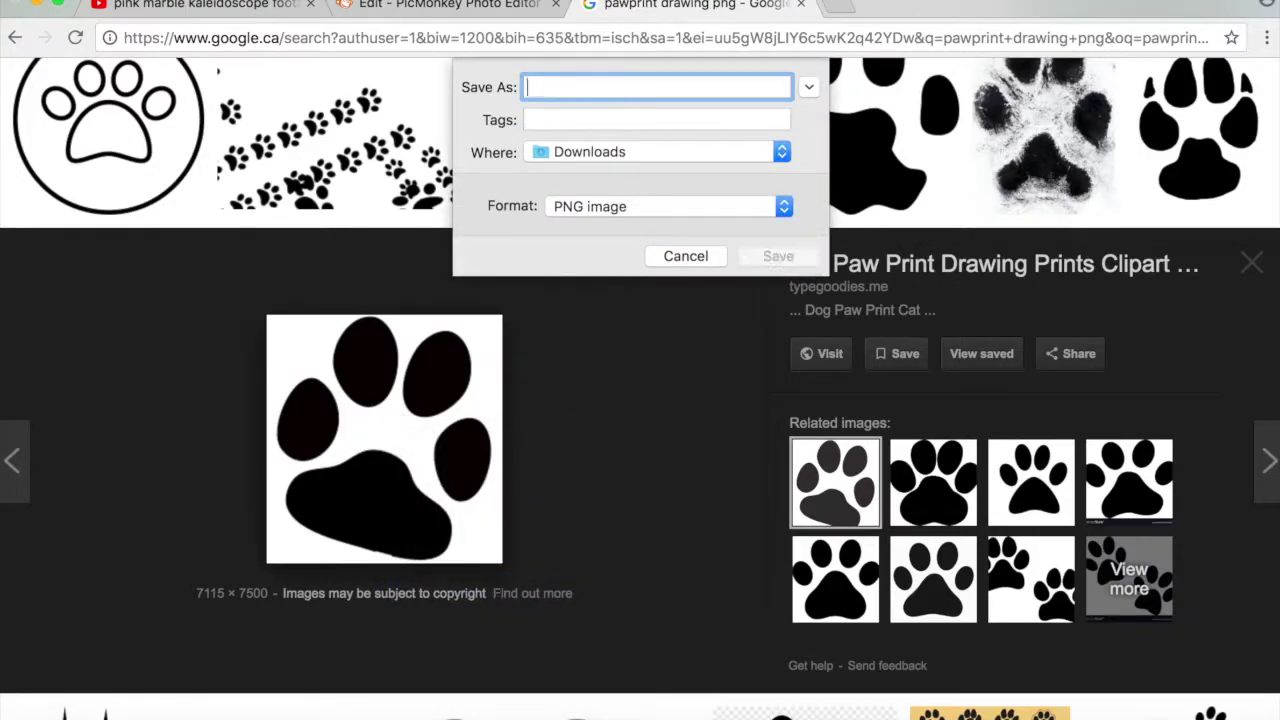
pyautogui.write('paw pri')
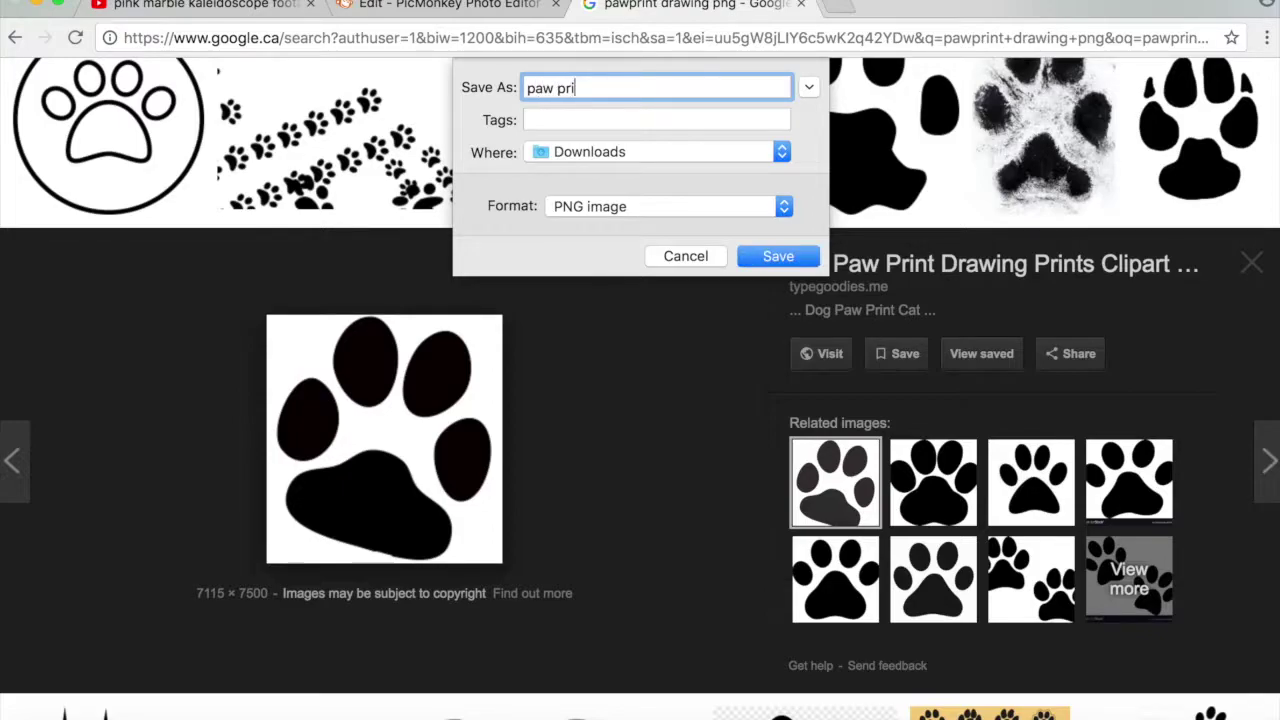
pyautogui.press('Return')
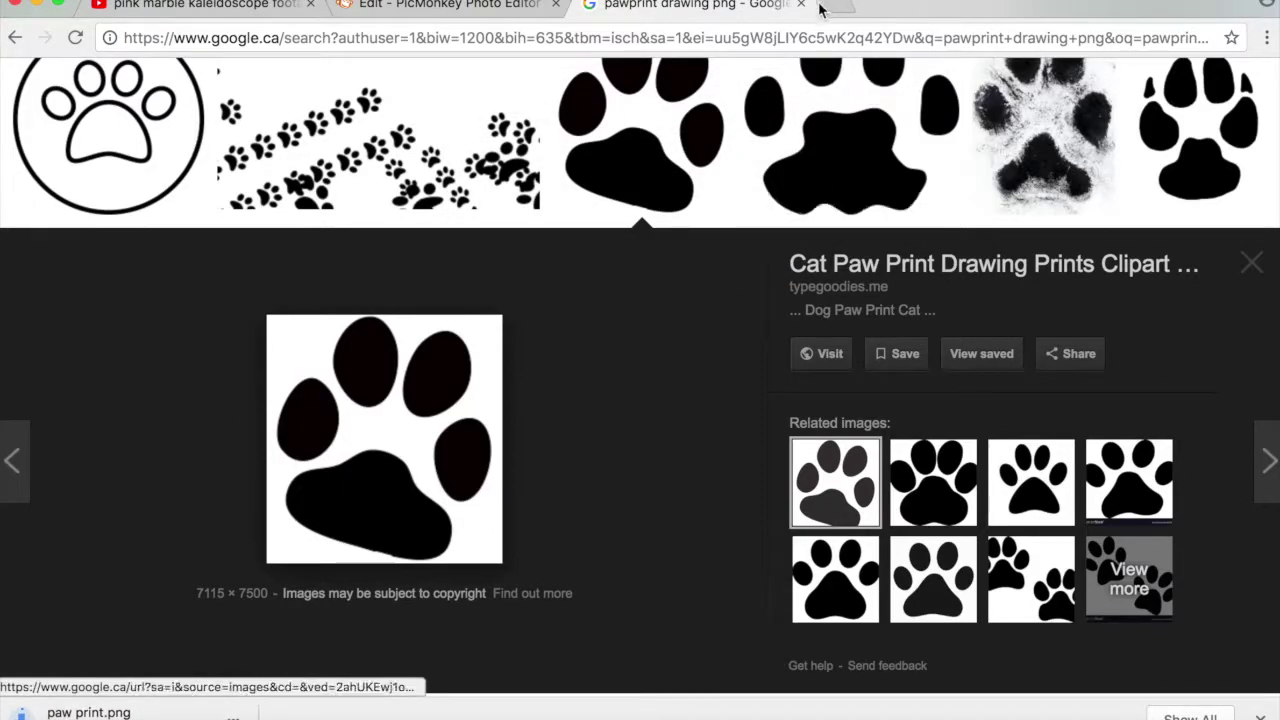
# - Search the web for "luna editor" in a new browser tab and open the LunaPic website
pyautogui.click(835, 12)
pyautogui.write('luna')
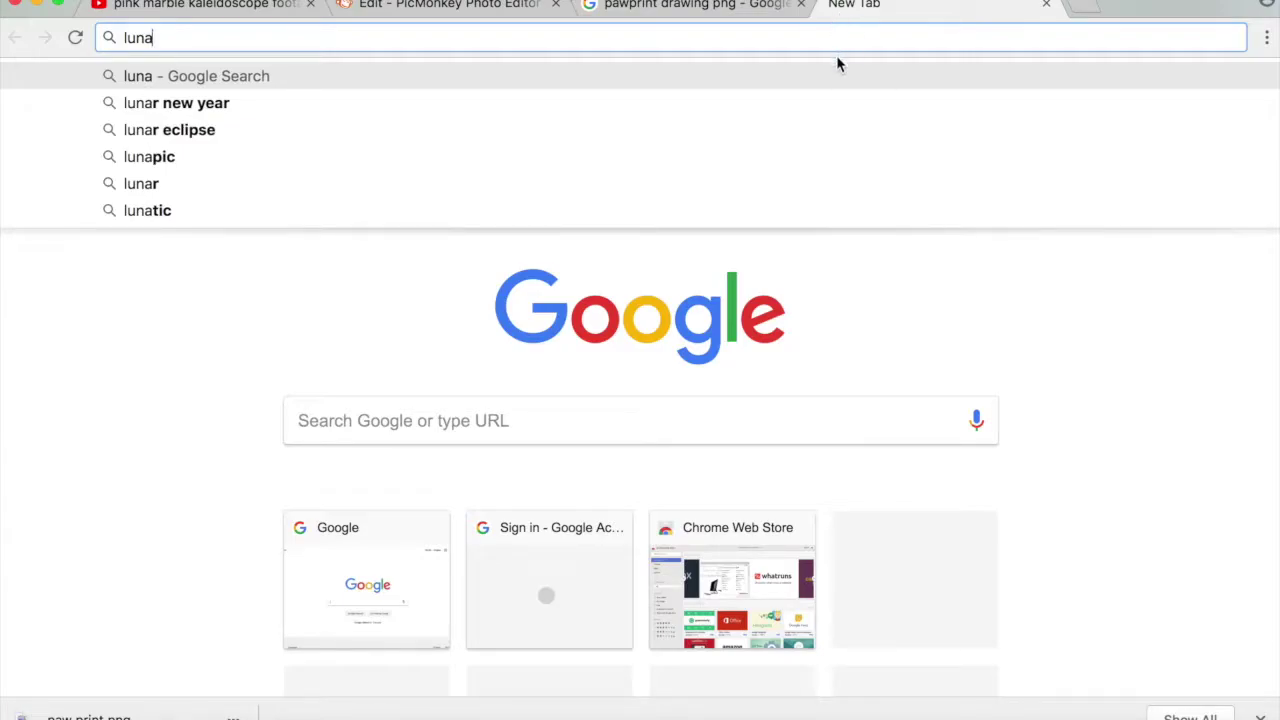
pyautogui.write(' ed')
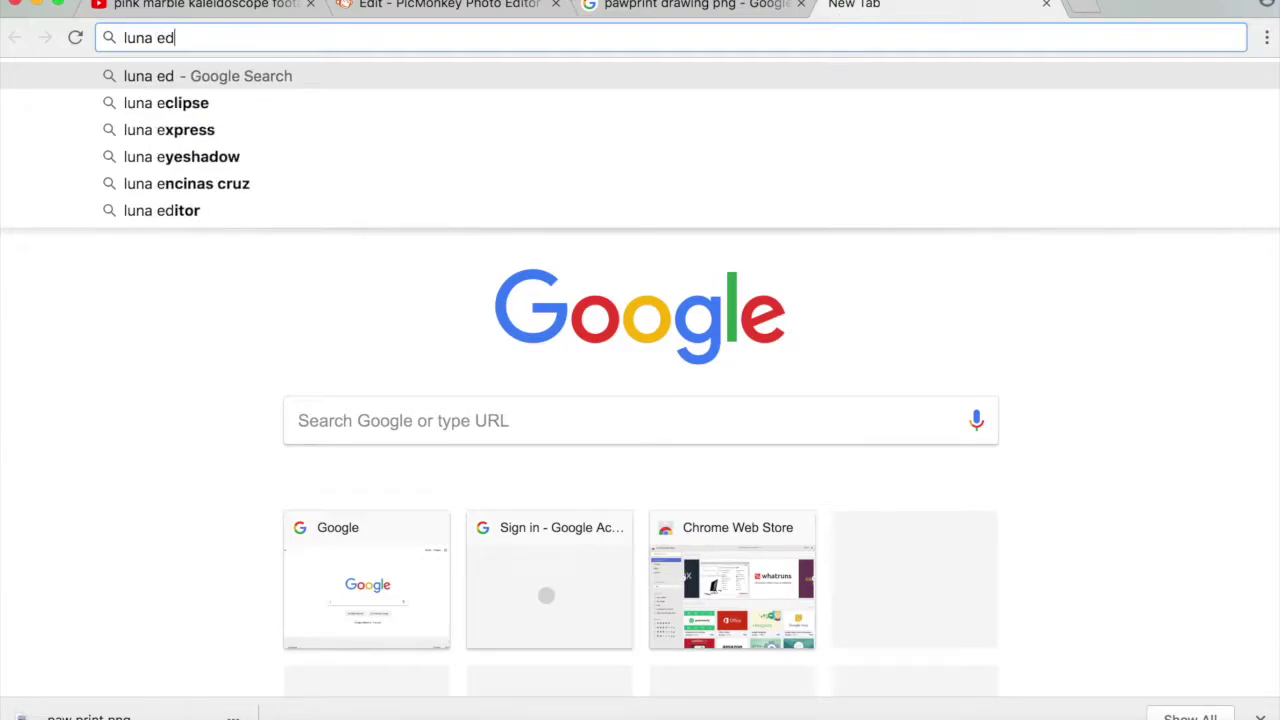
pyautogui.write('i')
pyautogui.click(833, 78)
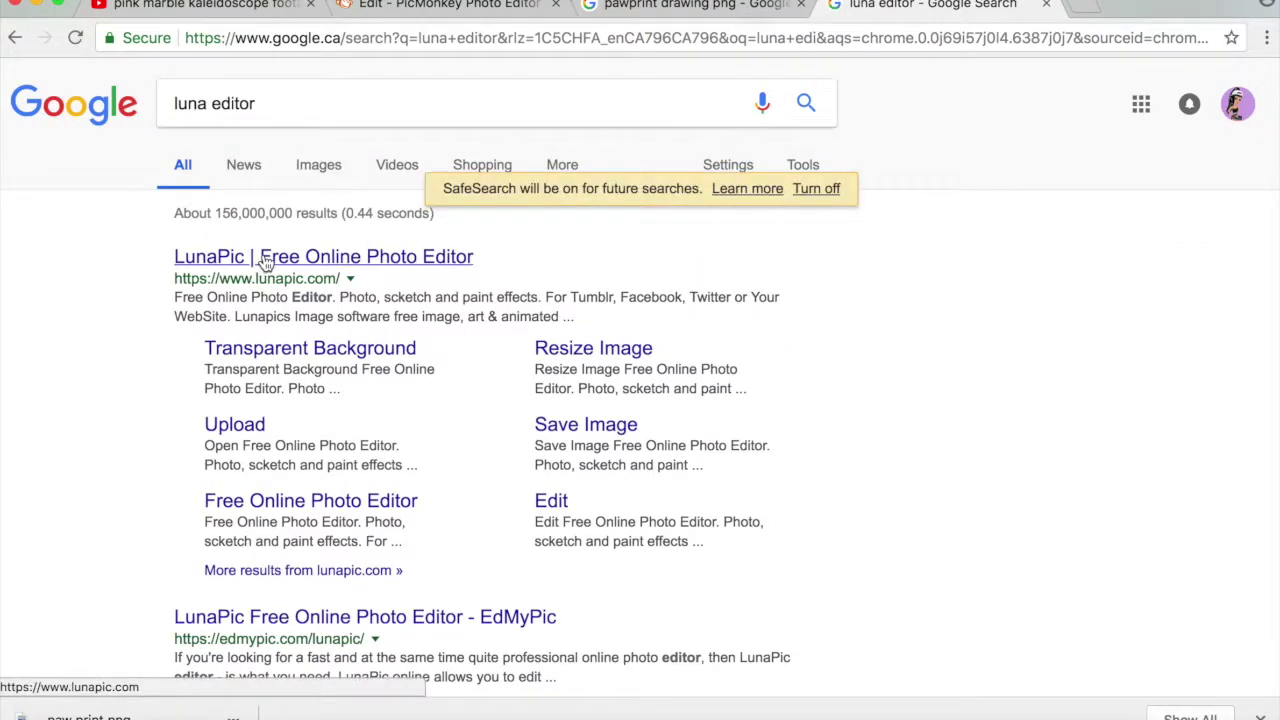
pyautogui.click(265, 258)
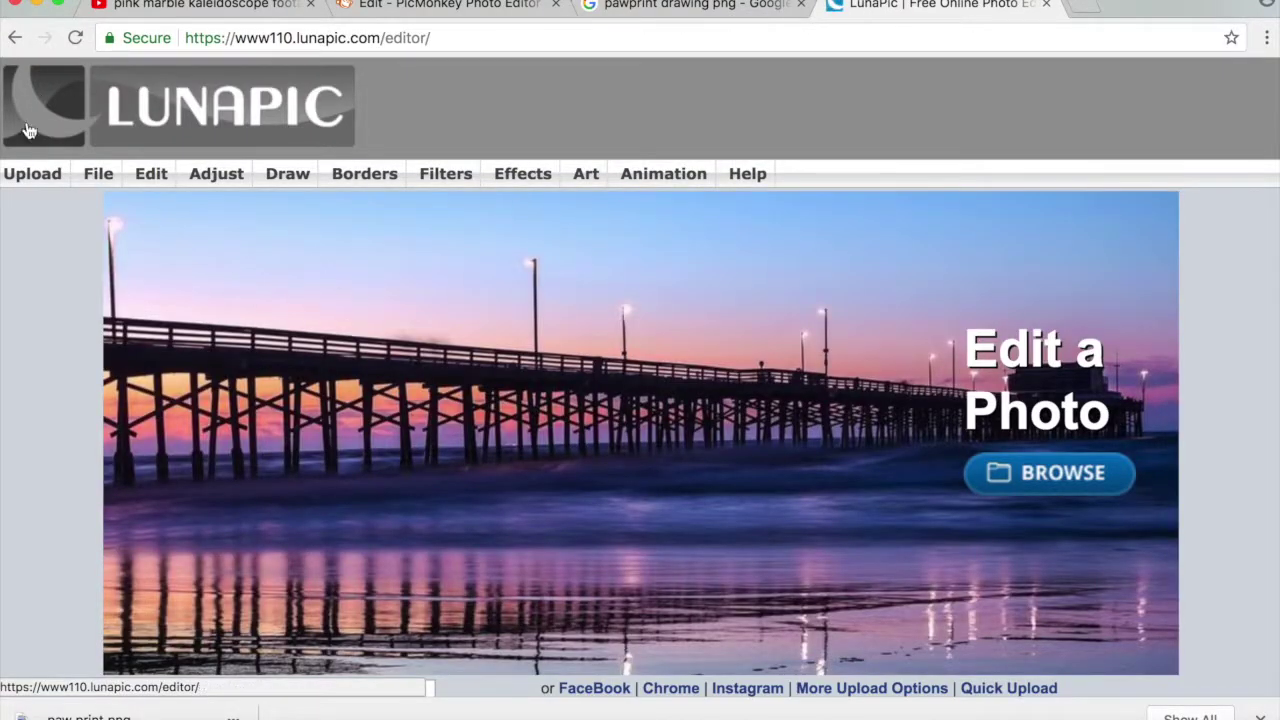
# - Upload "paw print.png" from the Downloads folder for editing
pyautogui.click(34, 172)
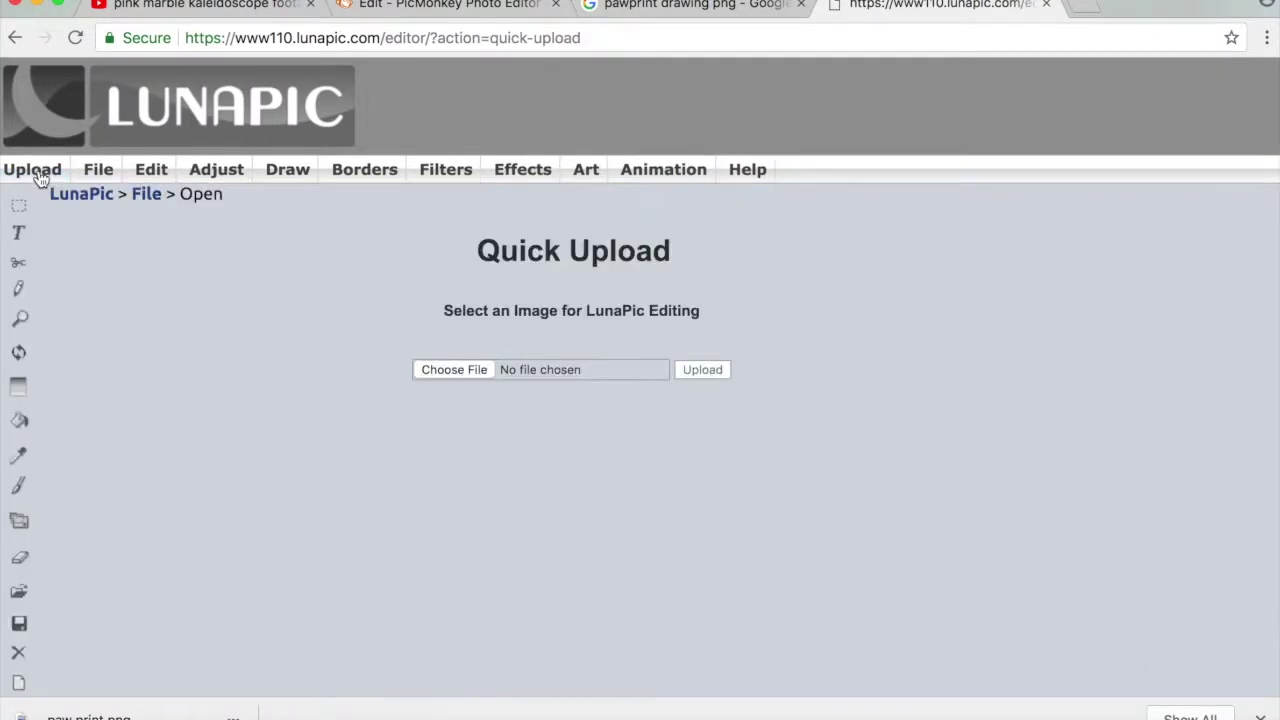
pyautogui.click(280, 414)
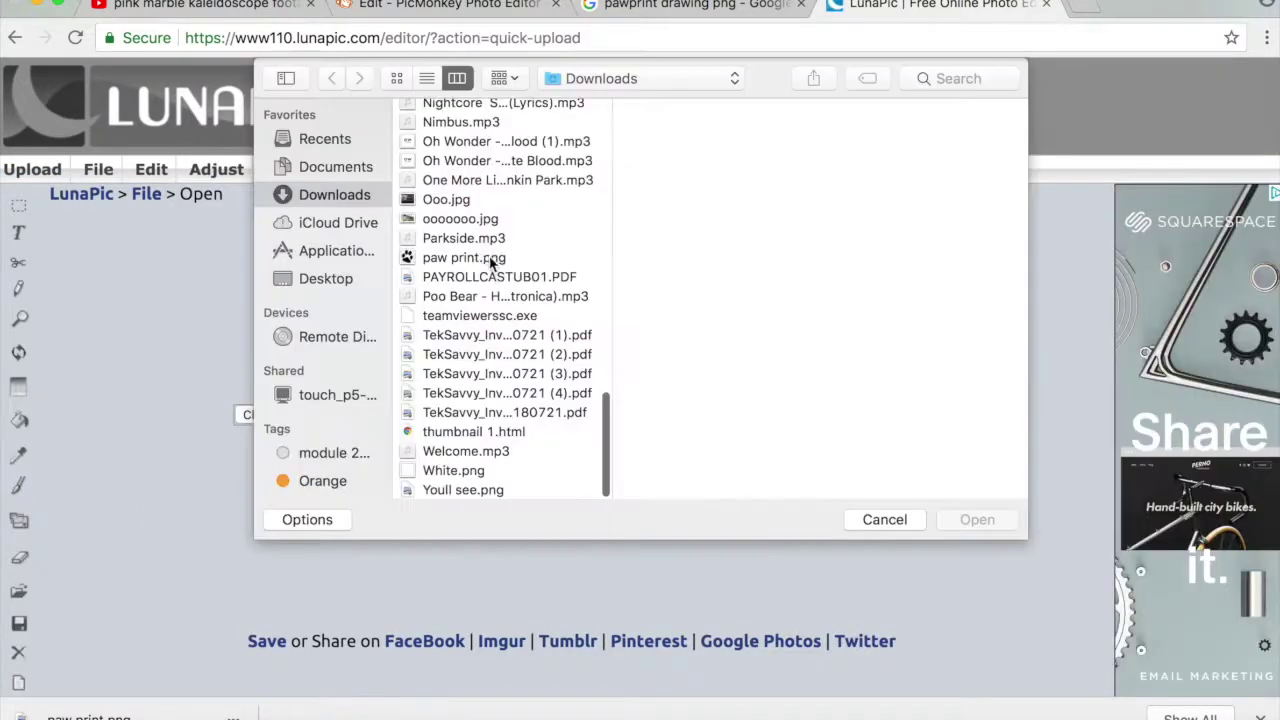
pyautogui.click(465, 258)
pyautogui.click(990, 522)
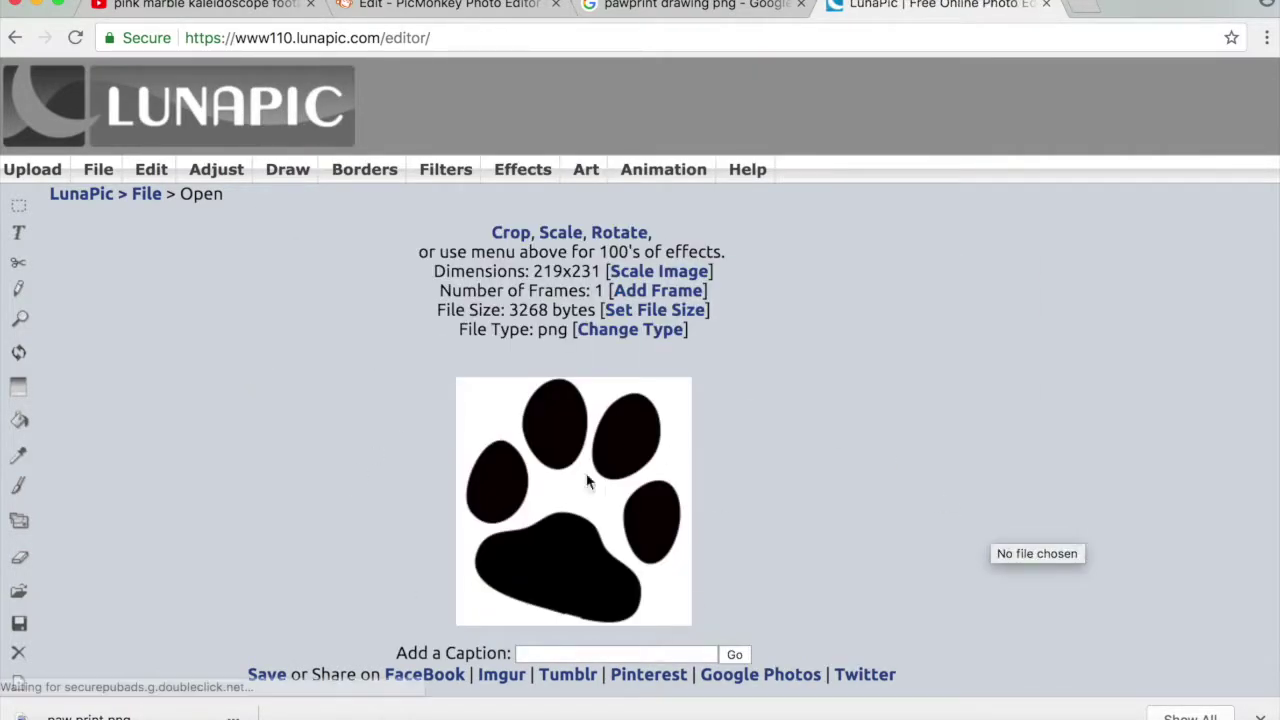
# - Make the paw print's white background transparent using Transparent Background with a threshold of 10 and the Color fill mode
pyautogui.moveTo(176, 152)
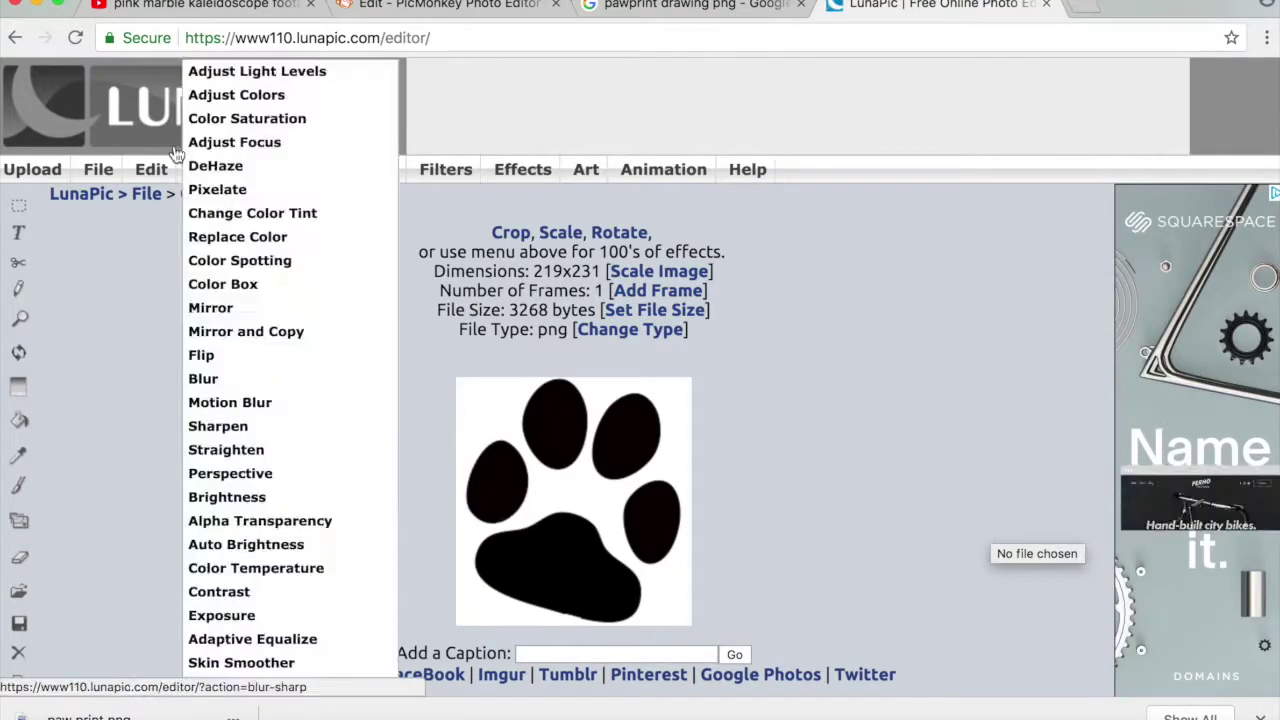
pyautogui.moveTo(98, 169)
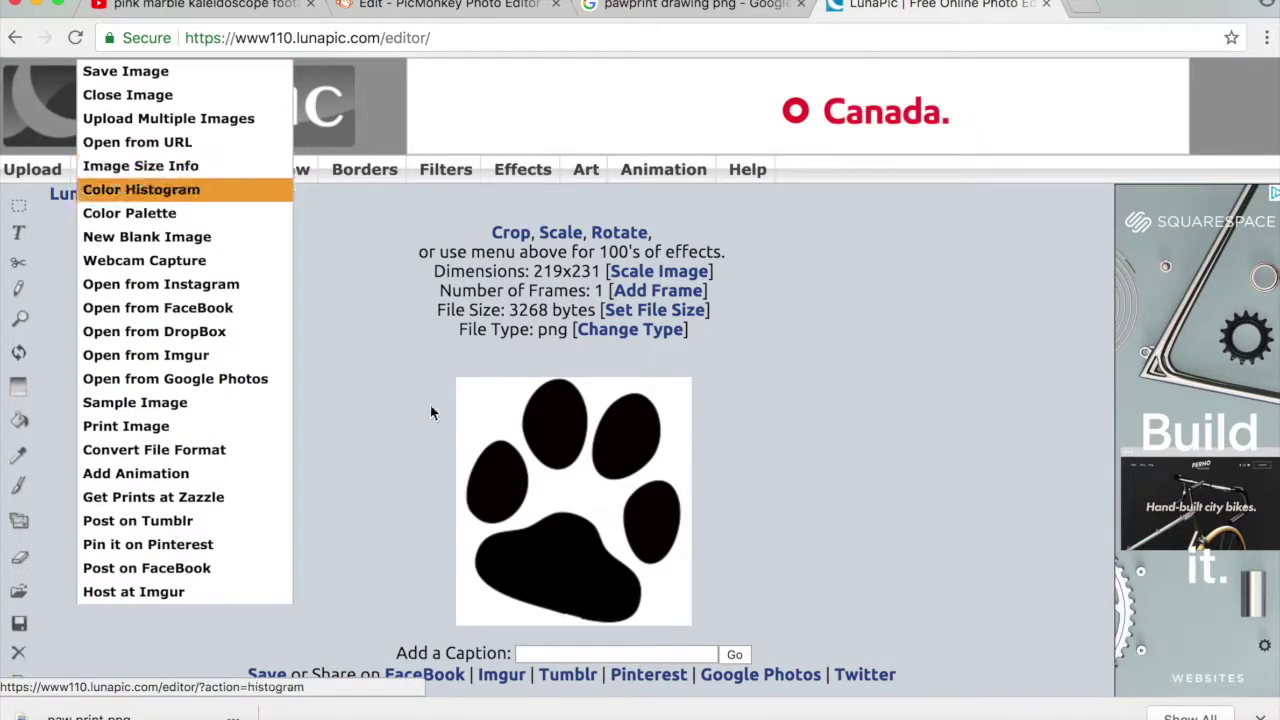
pyautogui.moveTo(151, 169)
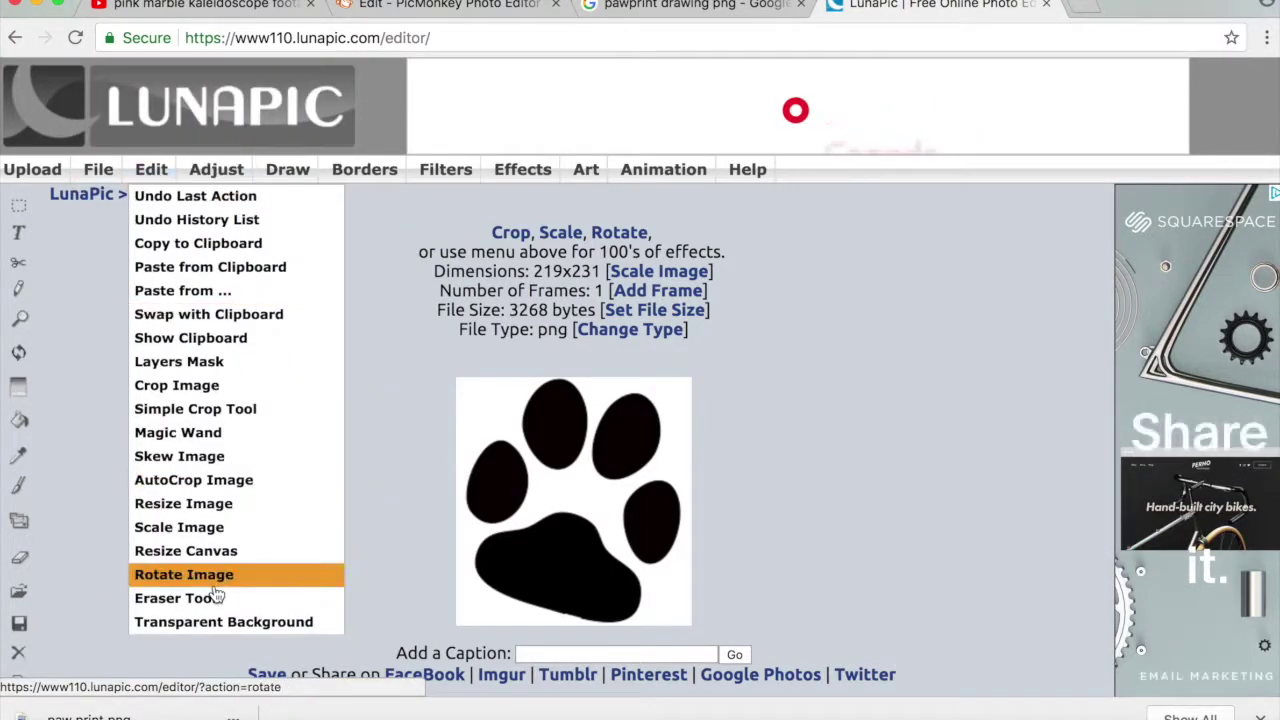
pyautogui.click(220, 620)
pyautogui.click(486, 360)
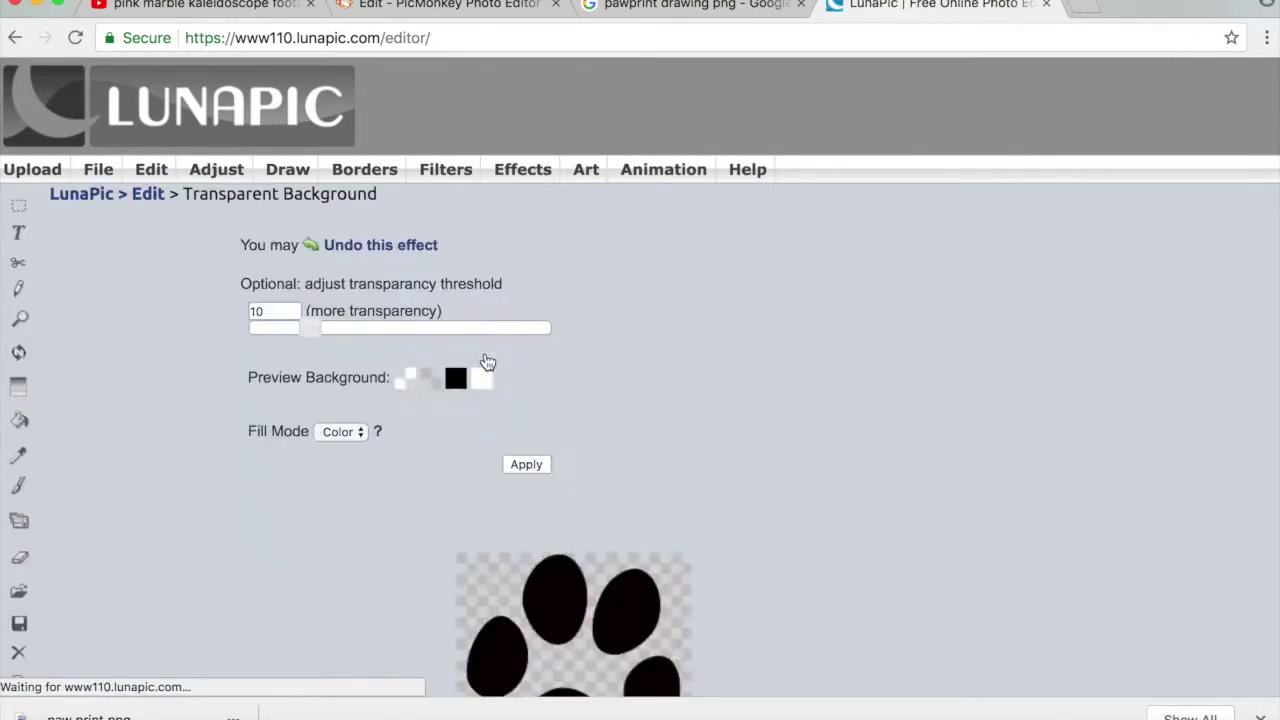
pyautogui.scroll(-5, 630, 465)
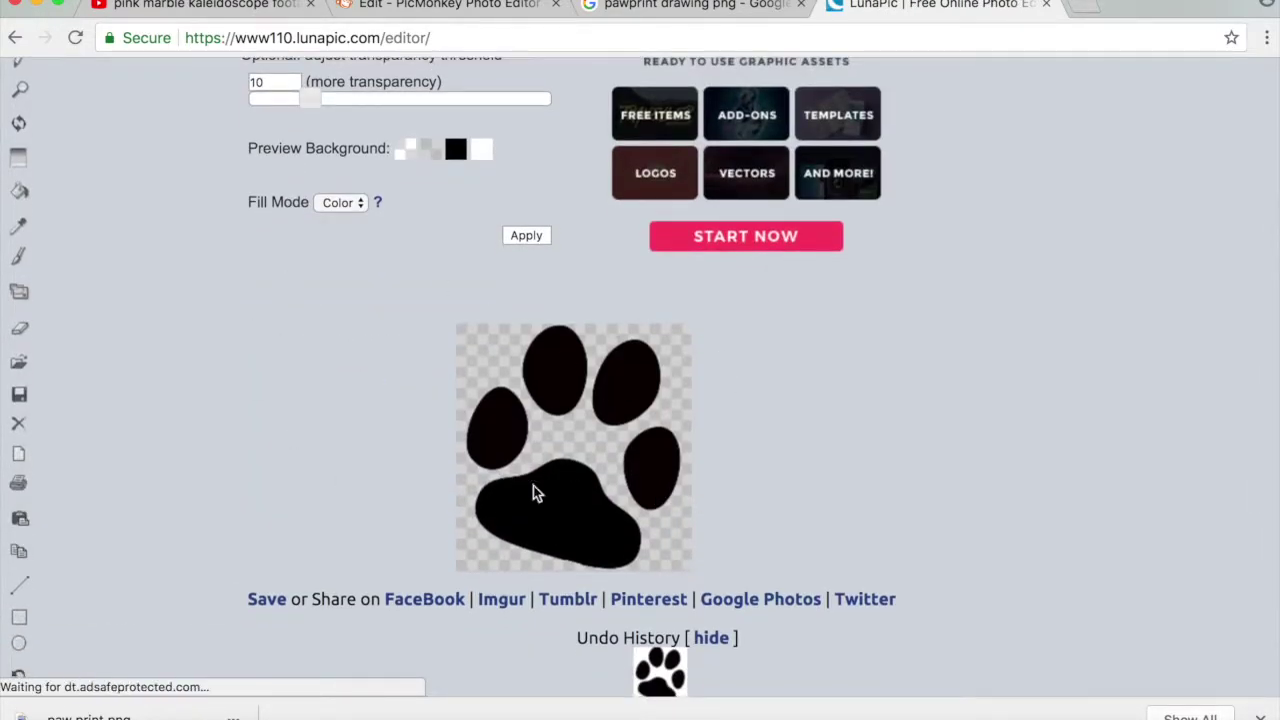
pyautogui.click(526, 236)
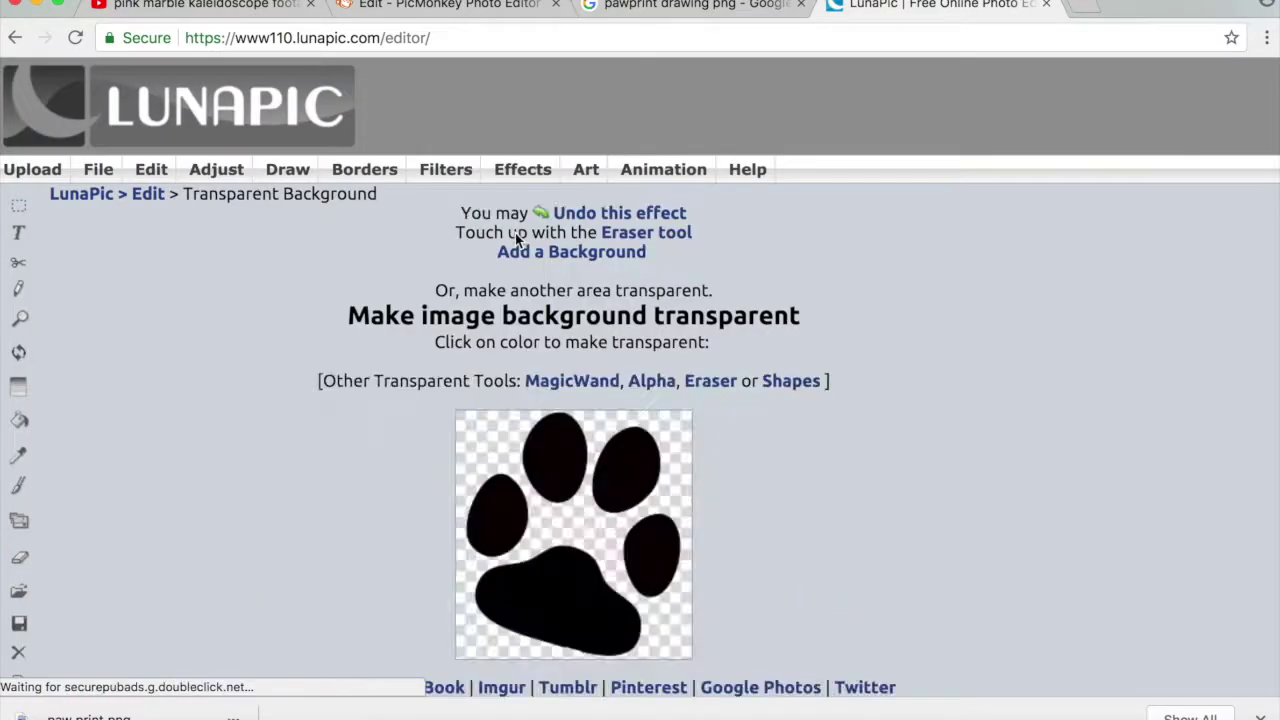
# - Save the transparent paw print as a PNG and return to PicMonkey, closing the LunaPic and Google Images tabs
pyautogui.moveTo(98, 169)
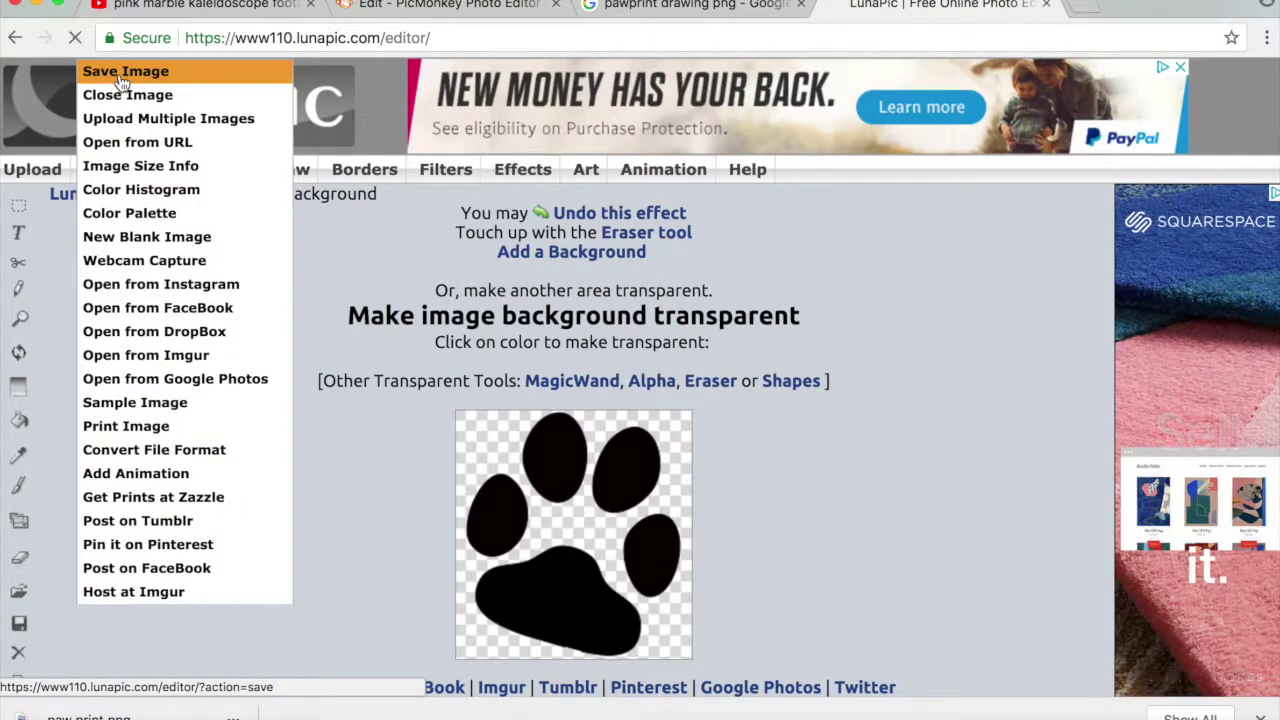
pyautogui.click(119, 73)
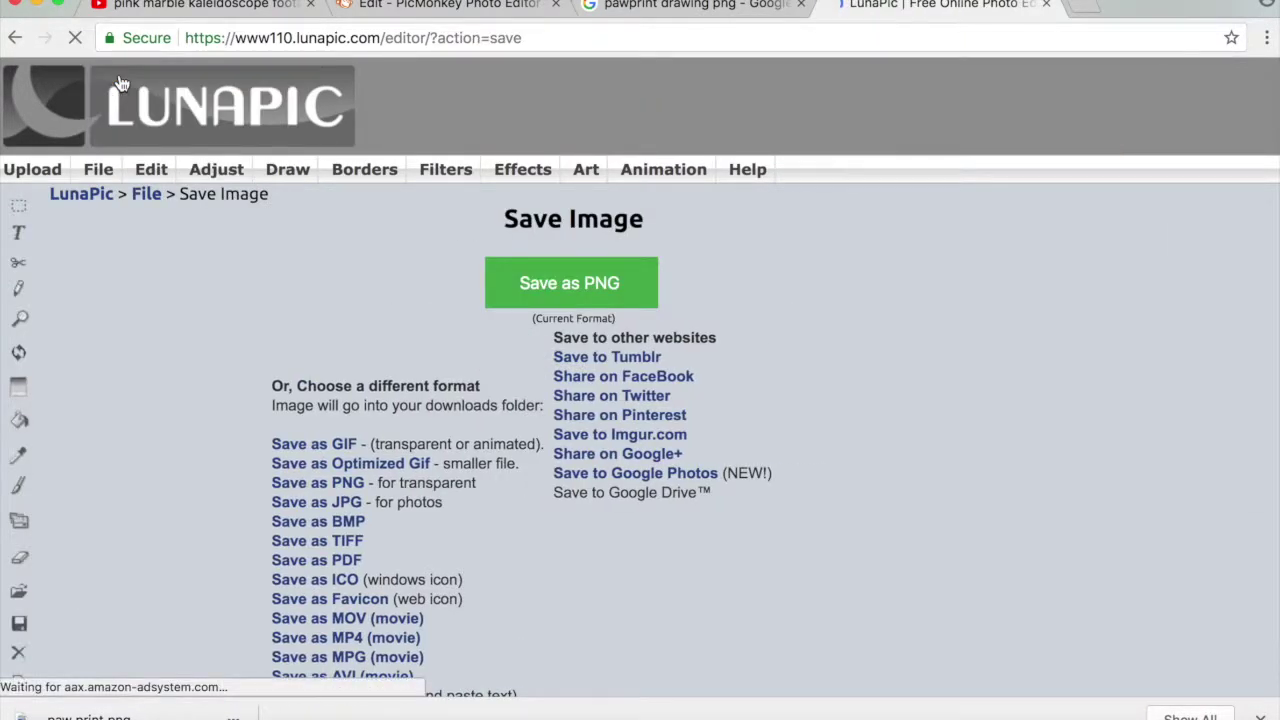
pyautogui.click(557, 290)
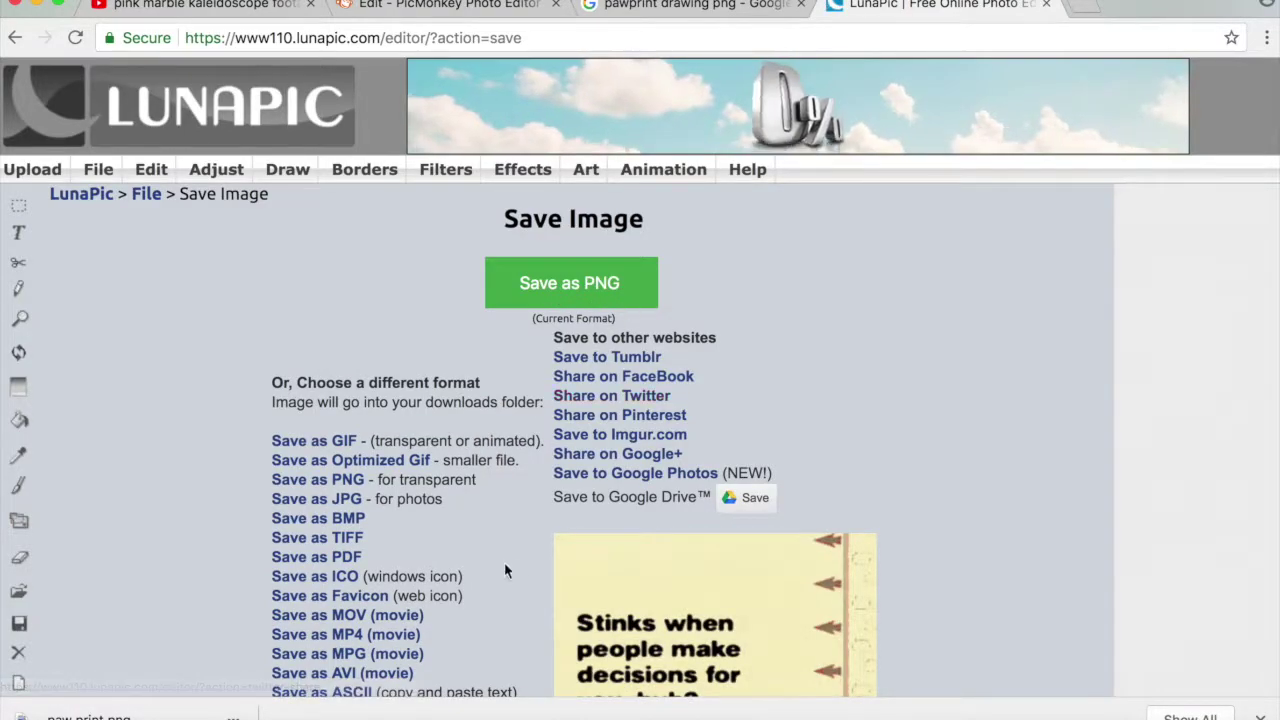
pyautogui.press('super+w')
pyautogui.press('super+w')
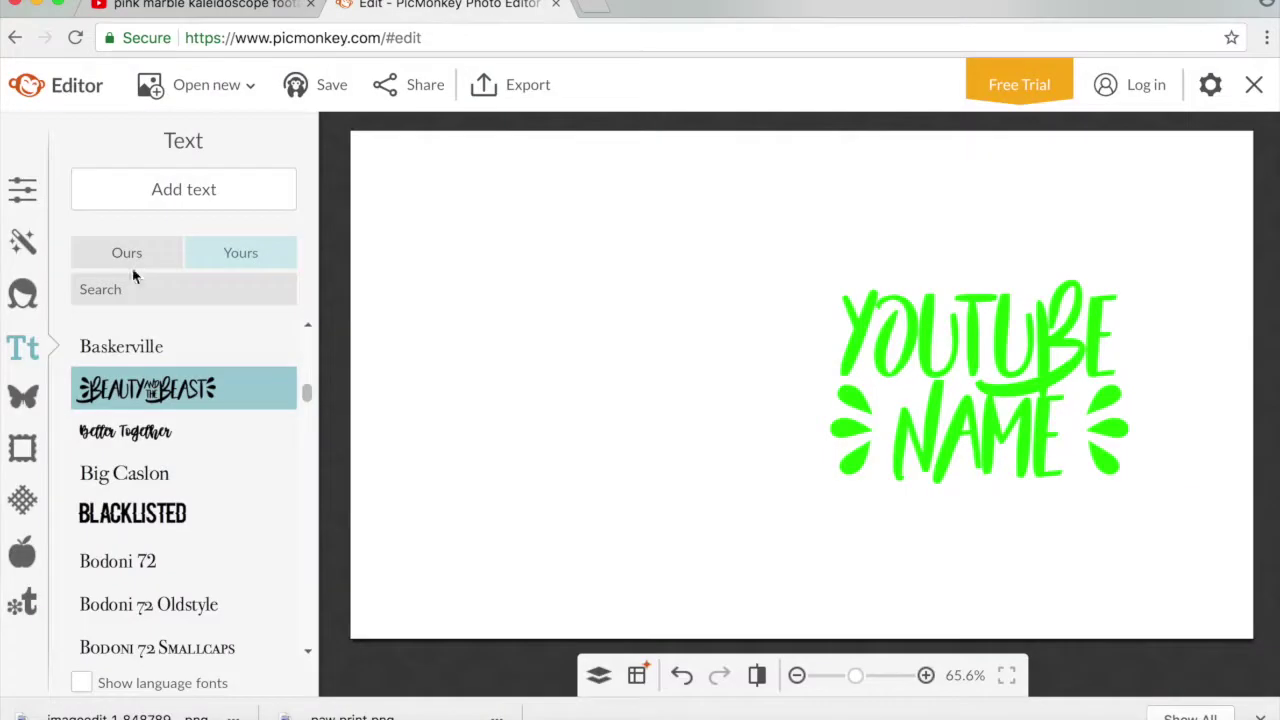
# - Add the transparent paw print image from the computer as an overlay and place it beside the text, in the canvas's left half
pyautogui.click(22, 400)
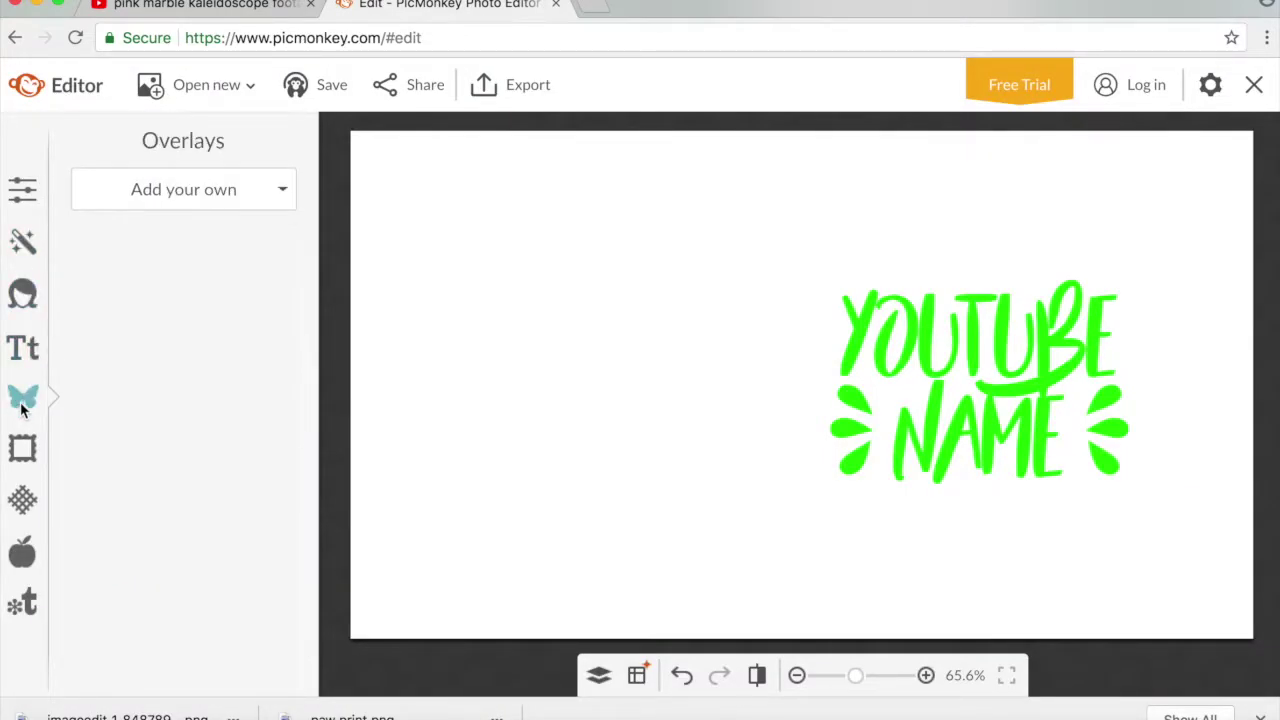
pyautogui.click(273, 200)
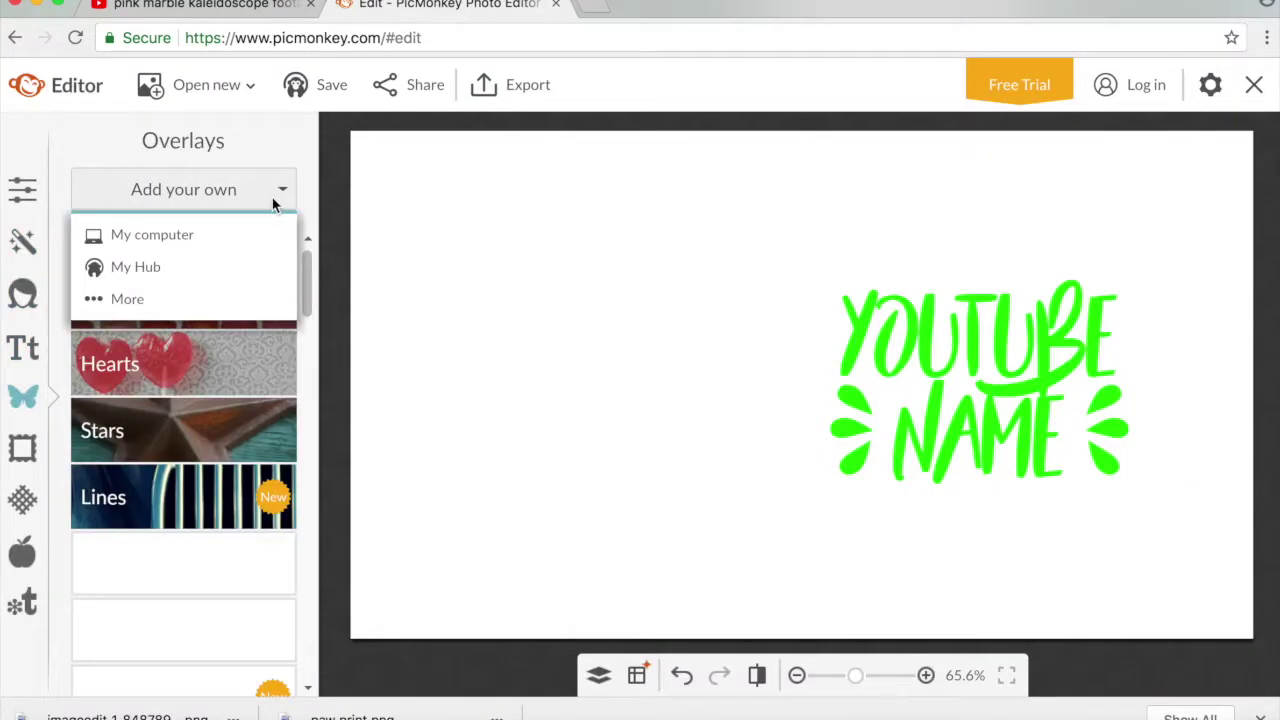
pyautogui.click(212, 234)
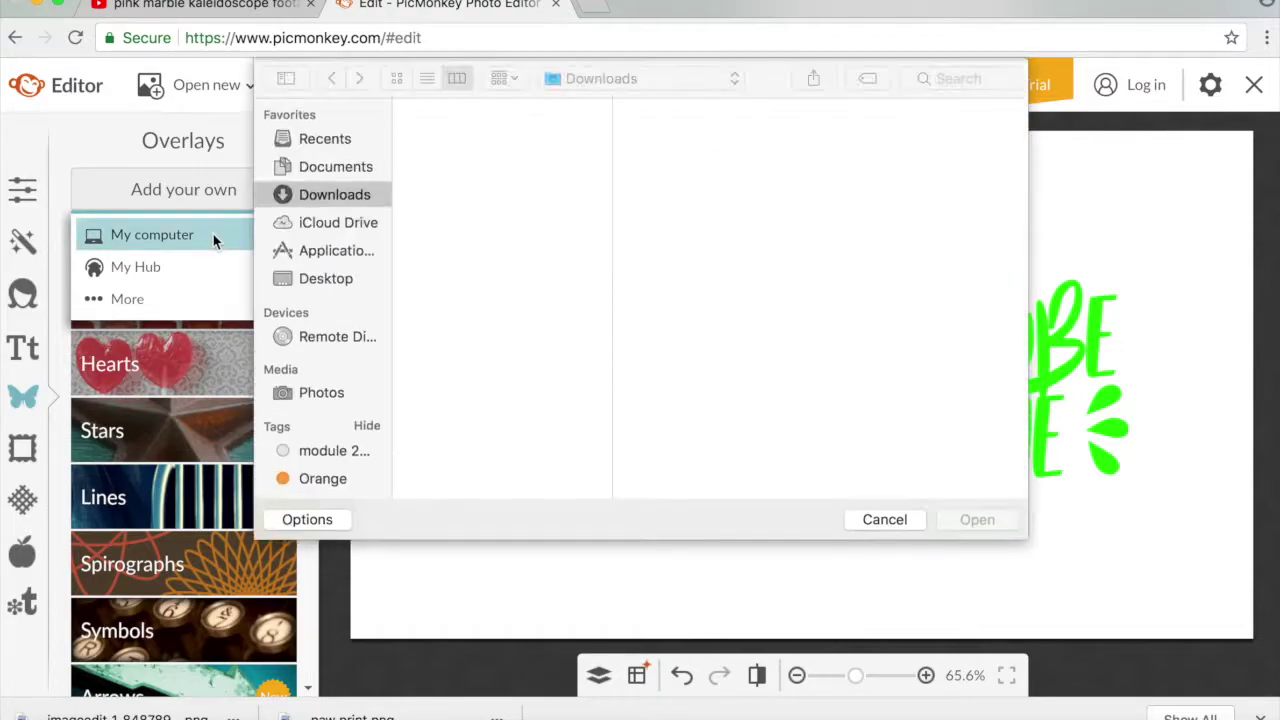
pyautogui.press('Return')
pyautogui.moveTo(797, 437); pyautogui.dragTo(558, 422)
# - Recolor the paw print overlay to bright green 15ff09 and move it closer to the text
pyautogui.moveTo(1106, 346); pyautogui.dragTo(1018, 396)
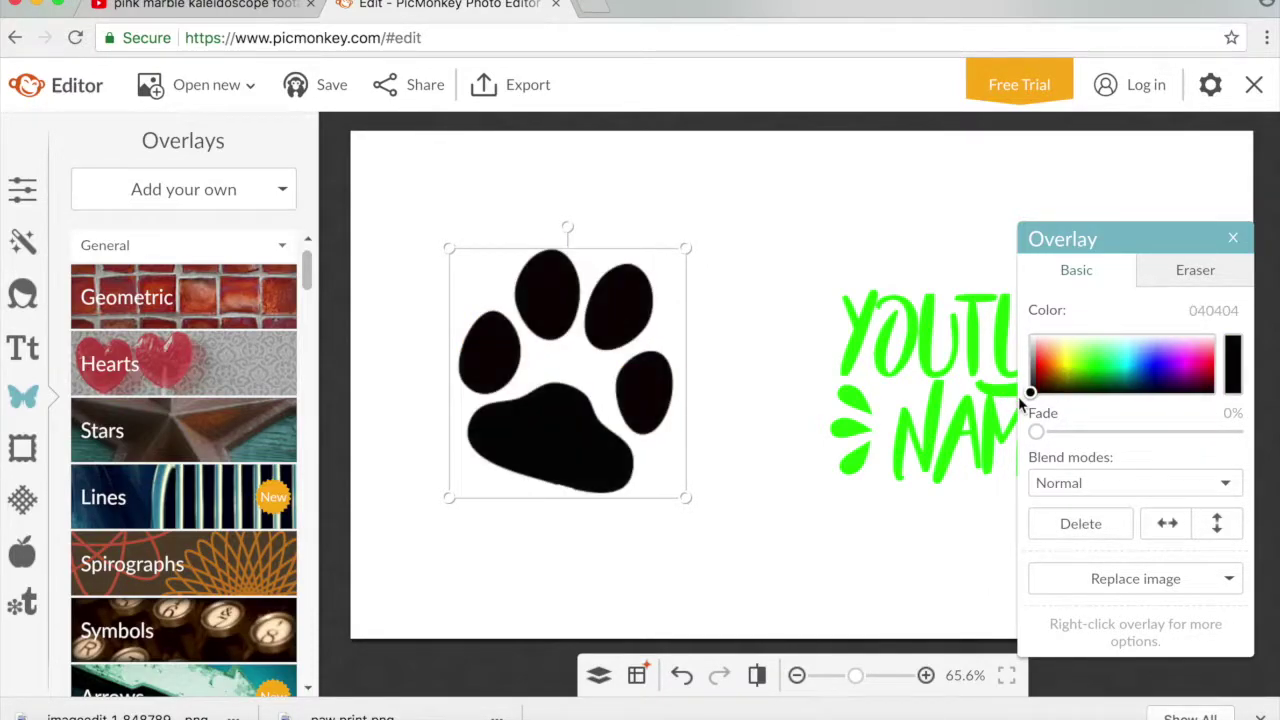
pyautogui.moveTo(1031, 396); pyautogui.dragTo(1095, 364)
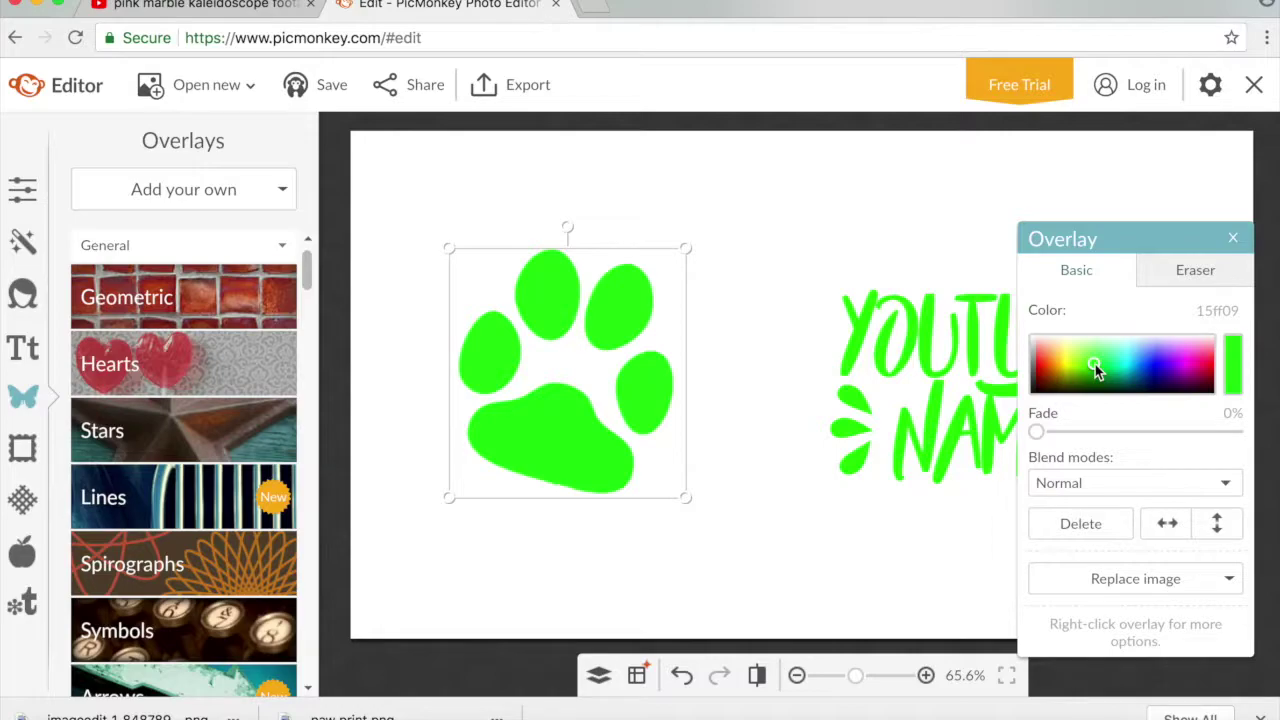
pyautogui.click(1233, 238)
pyautogui.moveTo(555, 464); pyautogui.dragTo(609, 470)
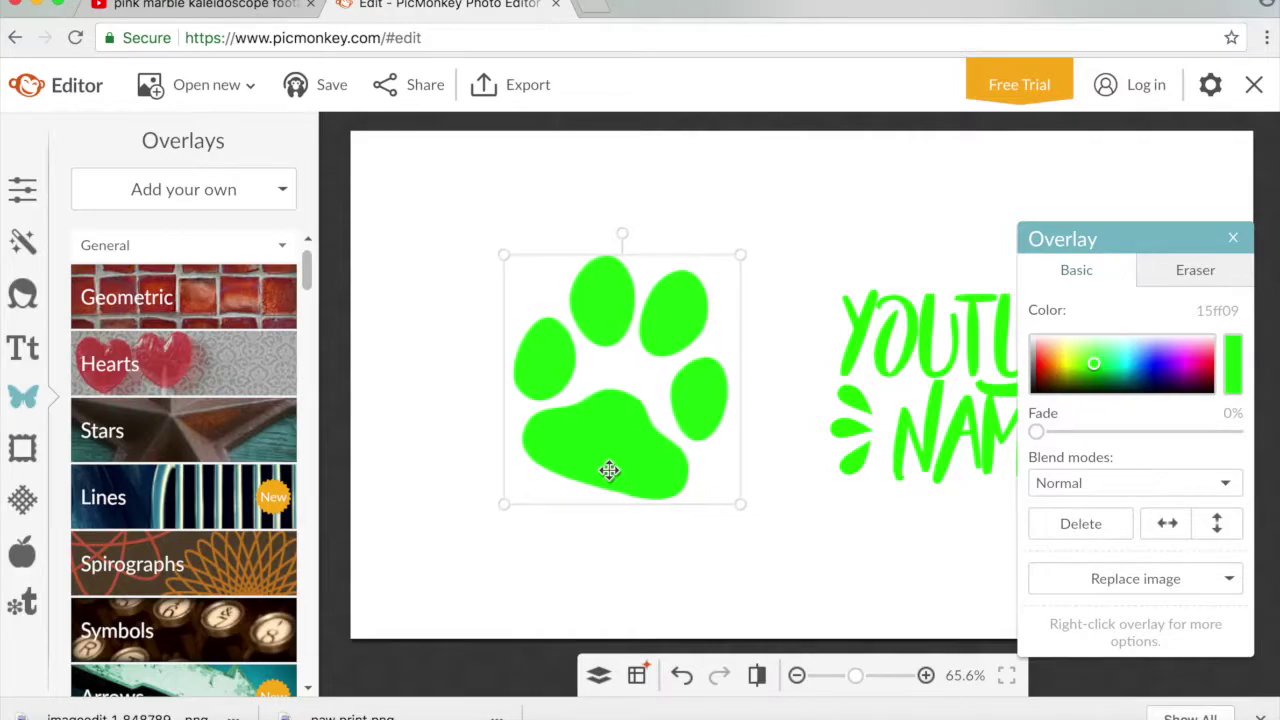
pyautogui.click(905, 540)
# - Enlarge the YOUTUBE NAME text to size 137 and position it just beside the paw print
pyautogui.click(957, 447)
pyautogui.moveTo(957, 447); pyautogui.dragTo(934, 443)
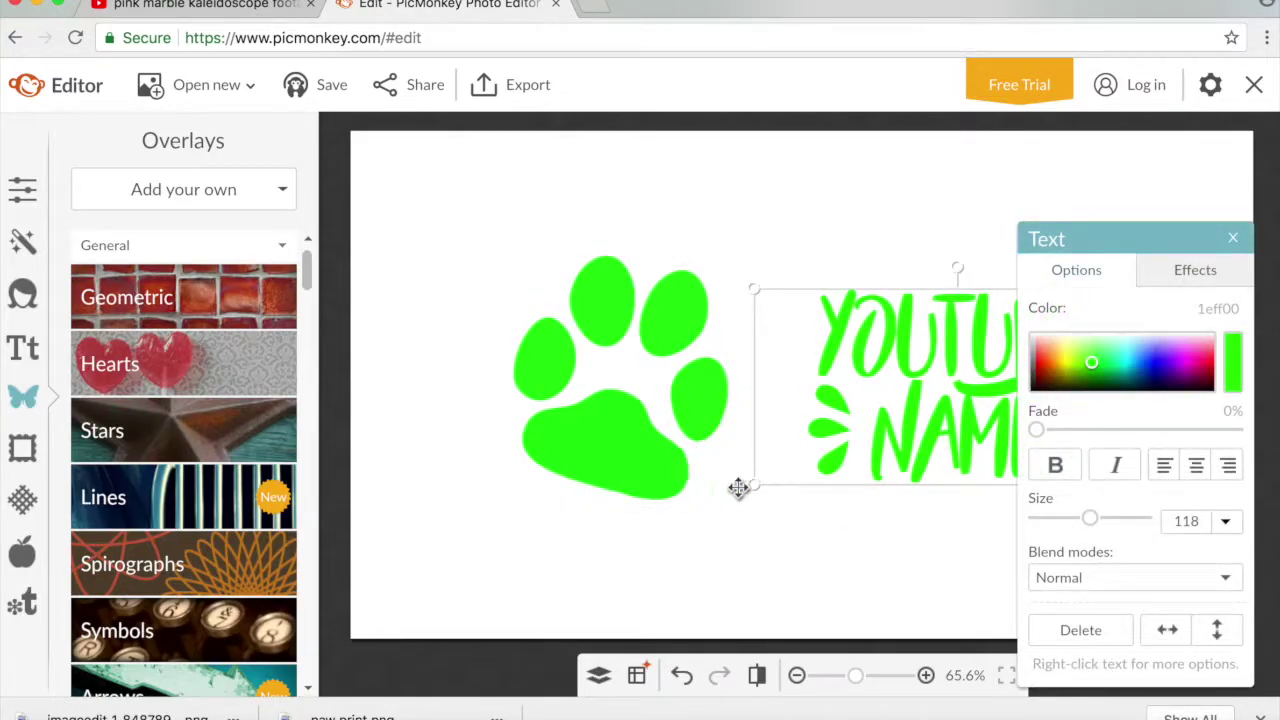
pyautogui.moveTo(751, 485); pyautogui.dragTo(691, 513)
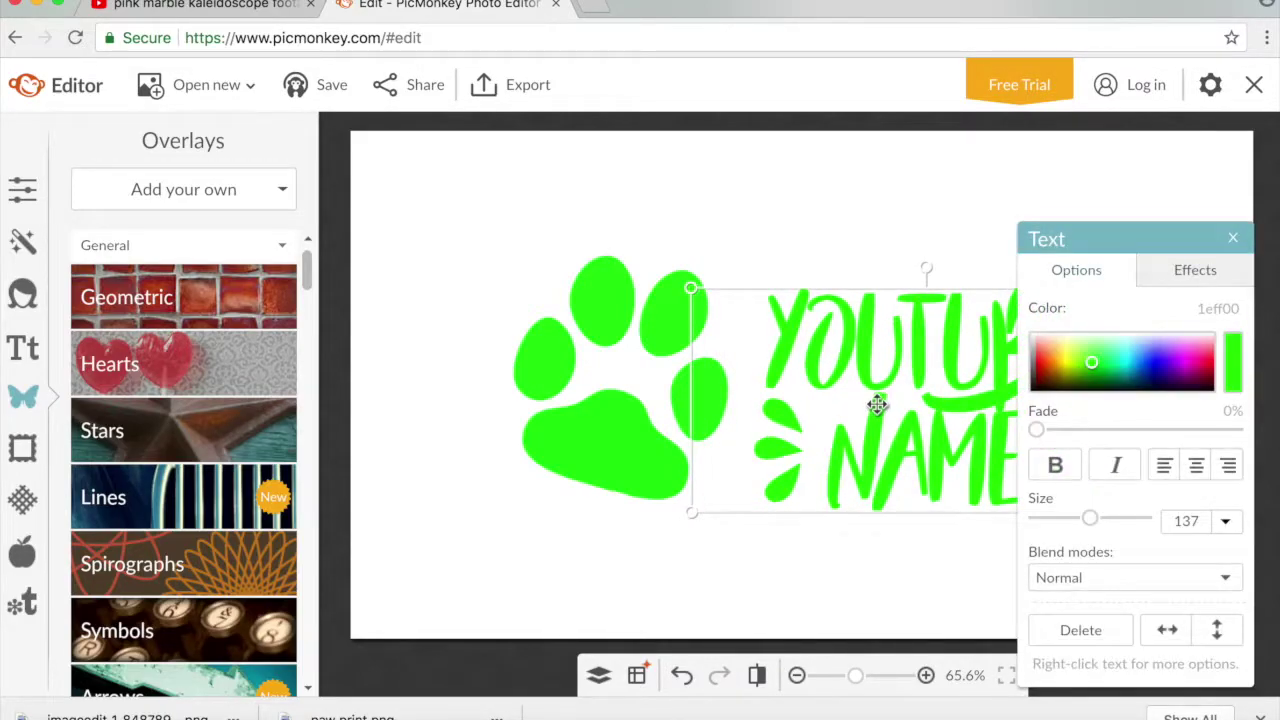
pyautogui.moveTo(880, 403); pyautogui.dragTo(900, 398)
pyautogui.click(790, 563)
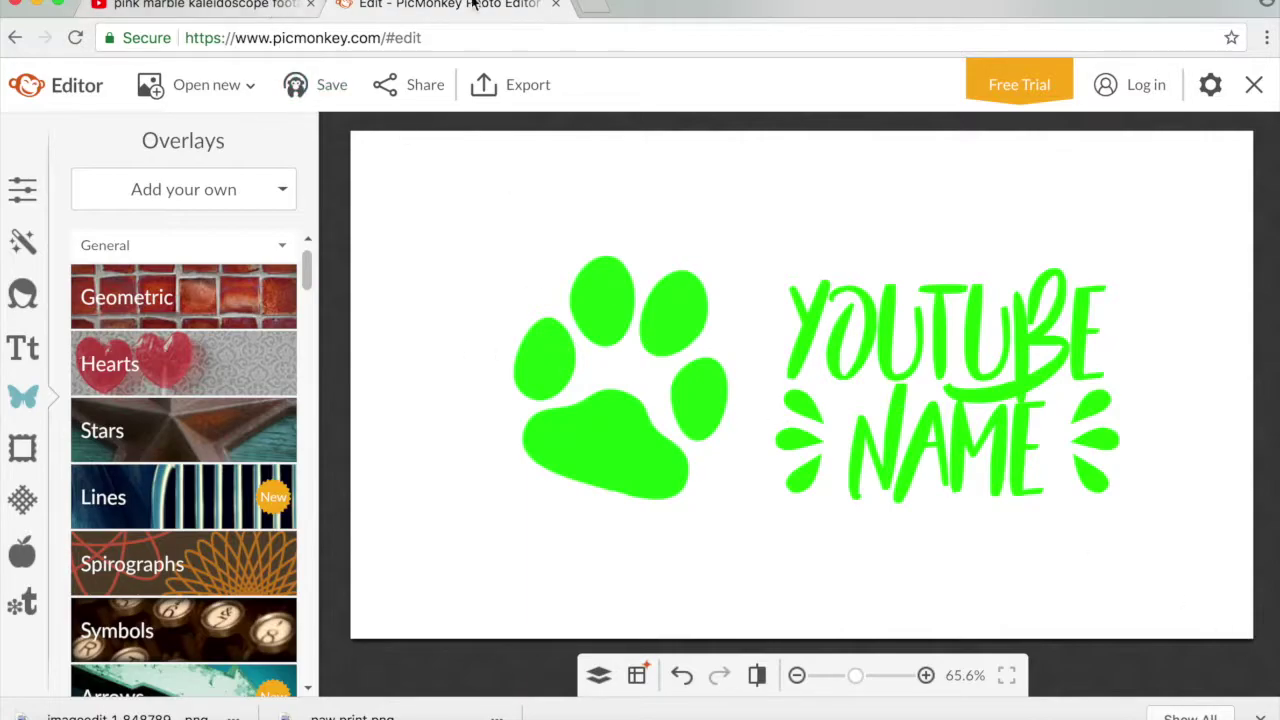
# - Search the web for "ytmp3" in a new browser tab and open the Ytmp3.cc website
pyautogui.click(228, 9)
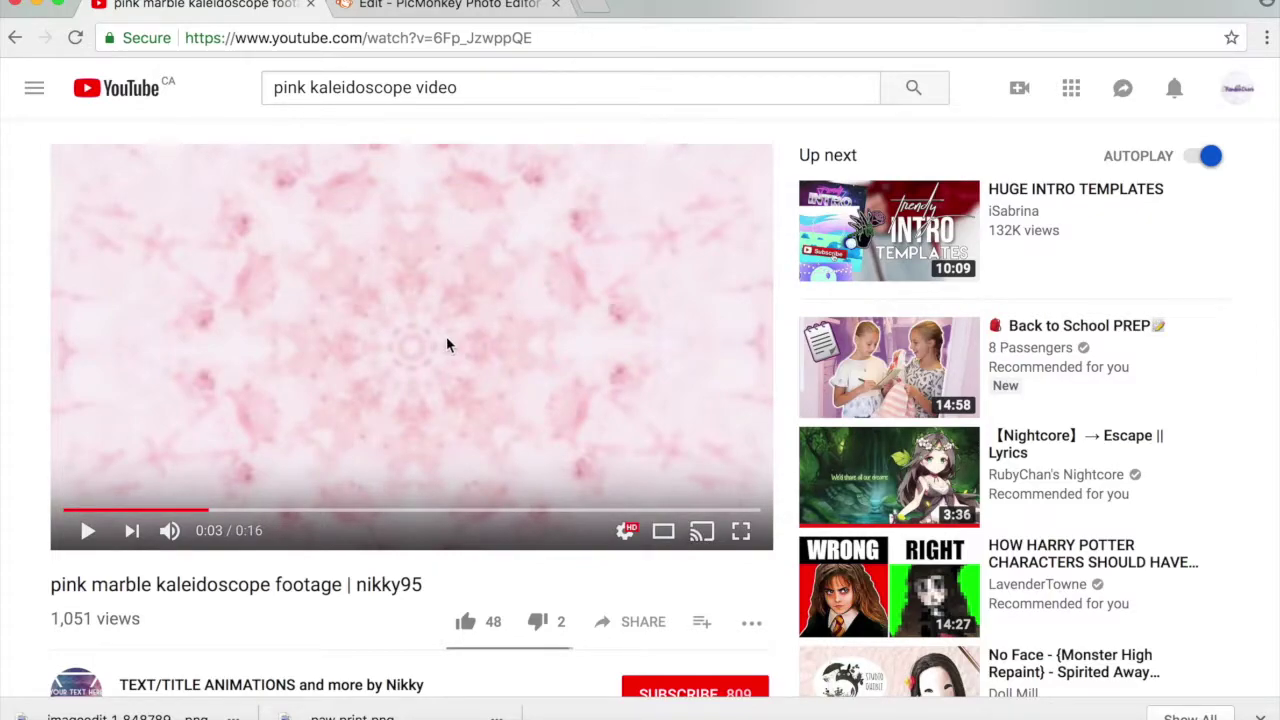
pyautogui.click(592, 10)
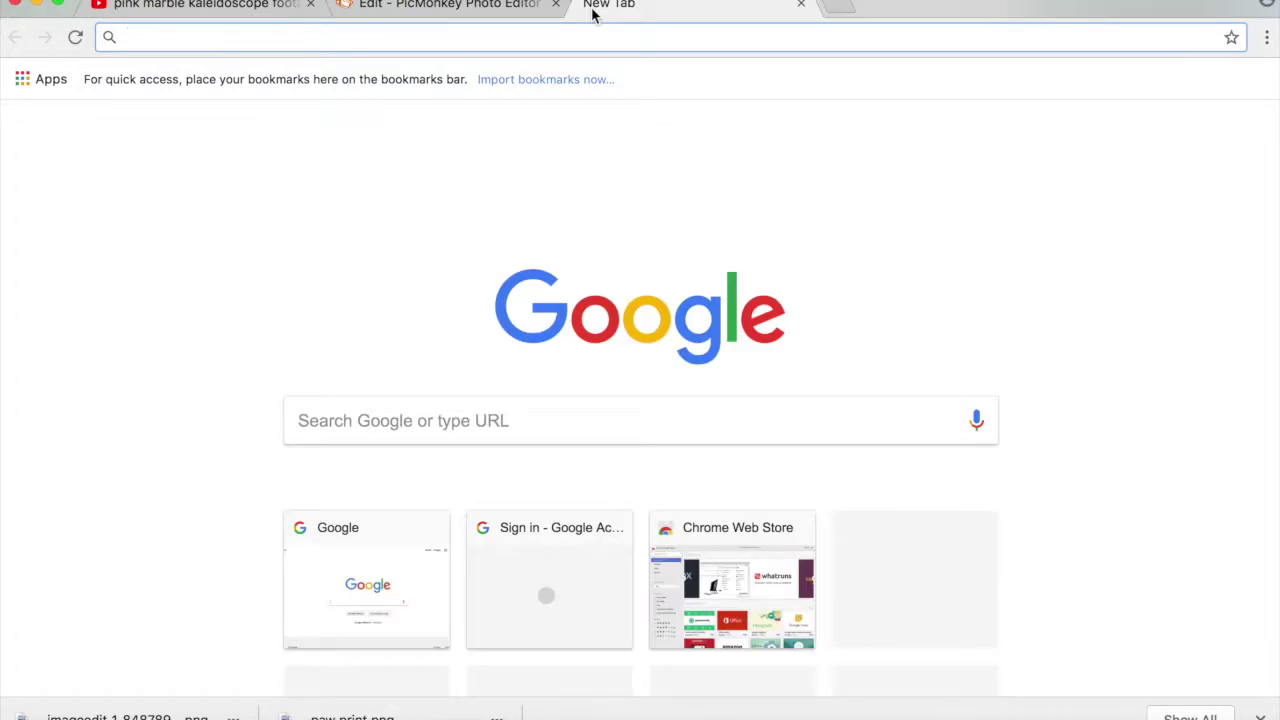
pyautogui.write('ytm')
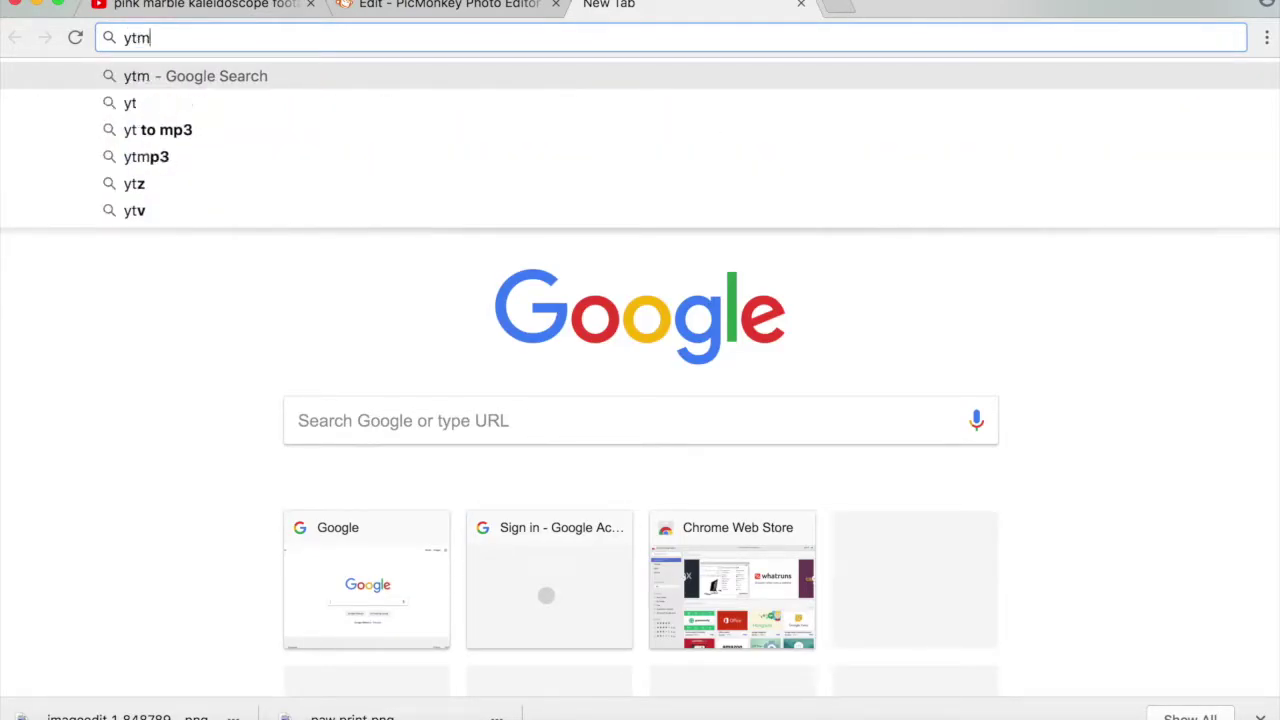
pyautogui.write('p3')
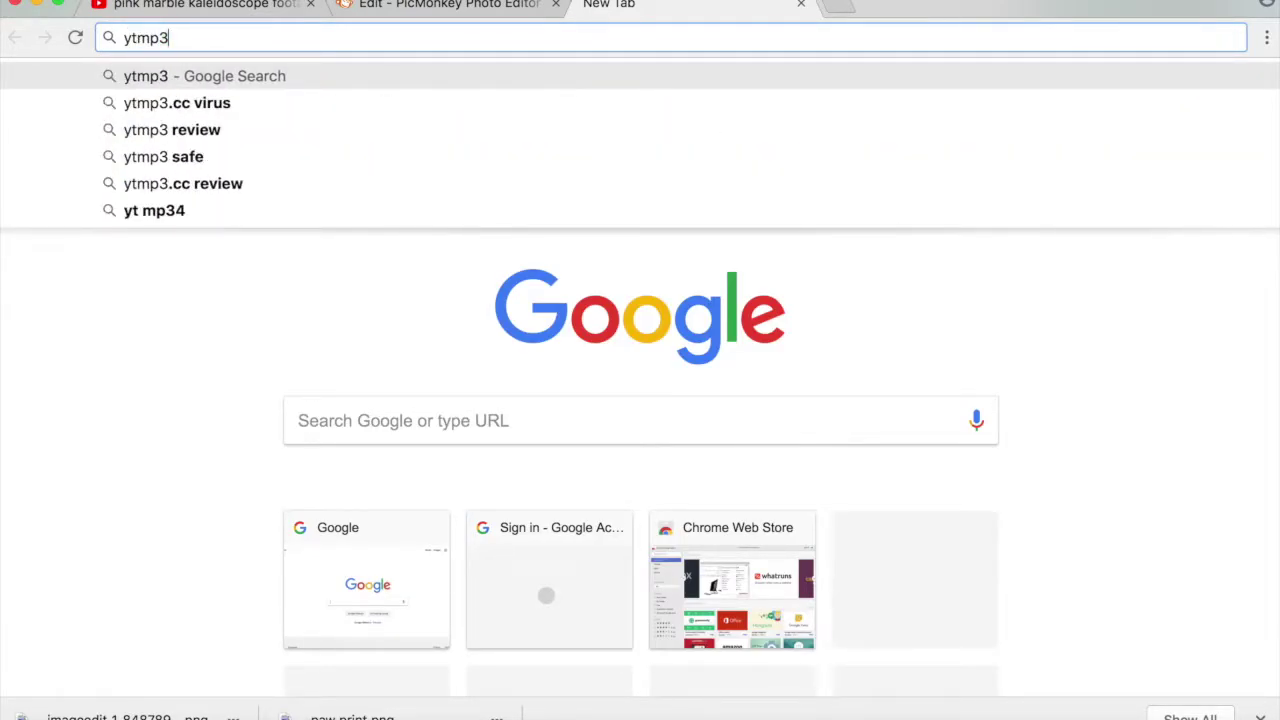
pyautogui.press('Return')
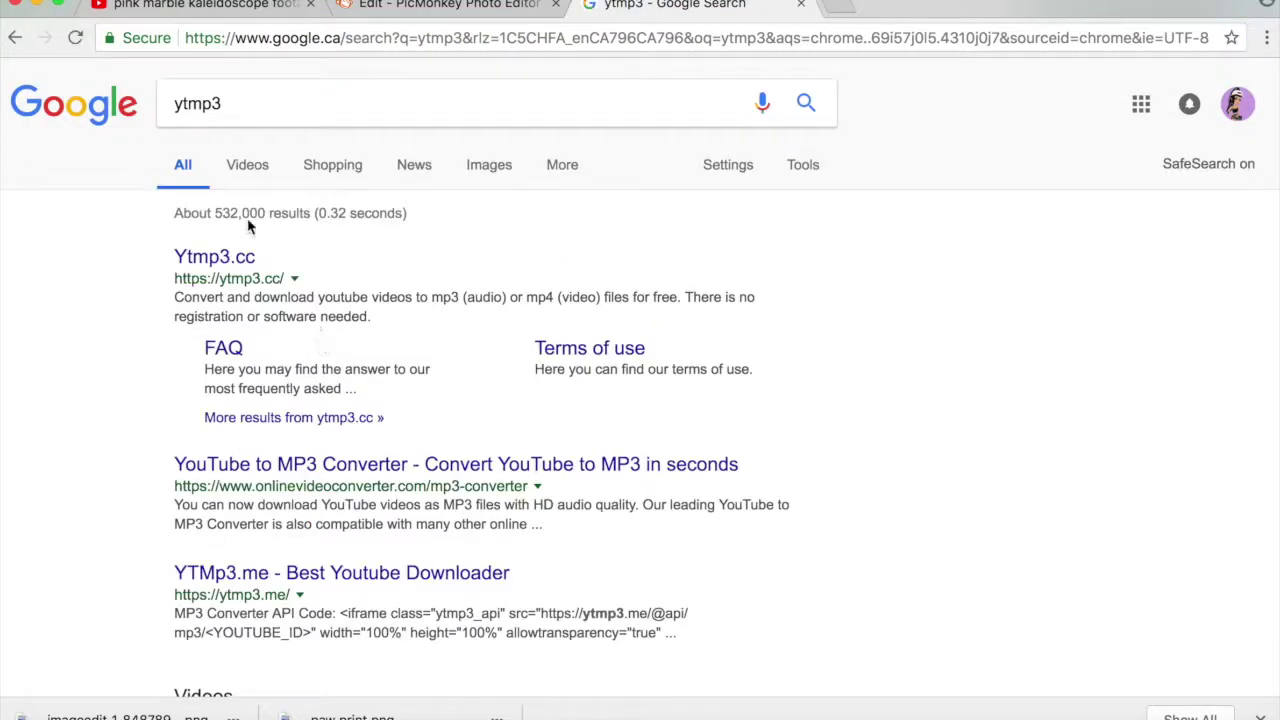
pyautogui.click(215, 253)
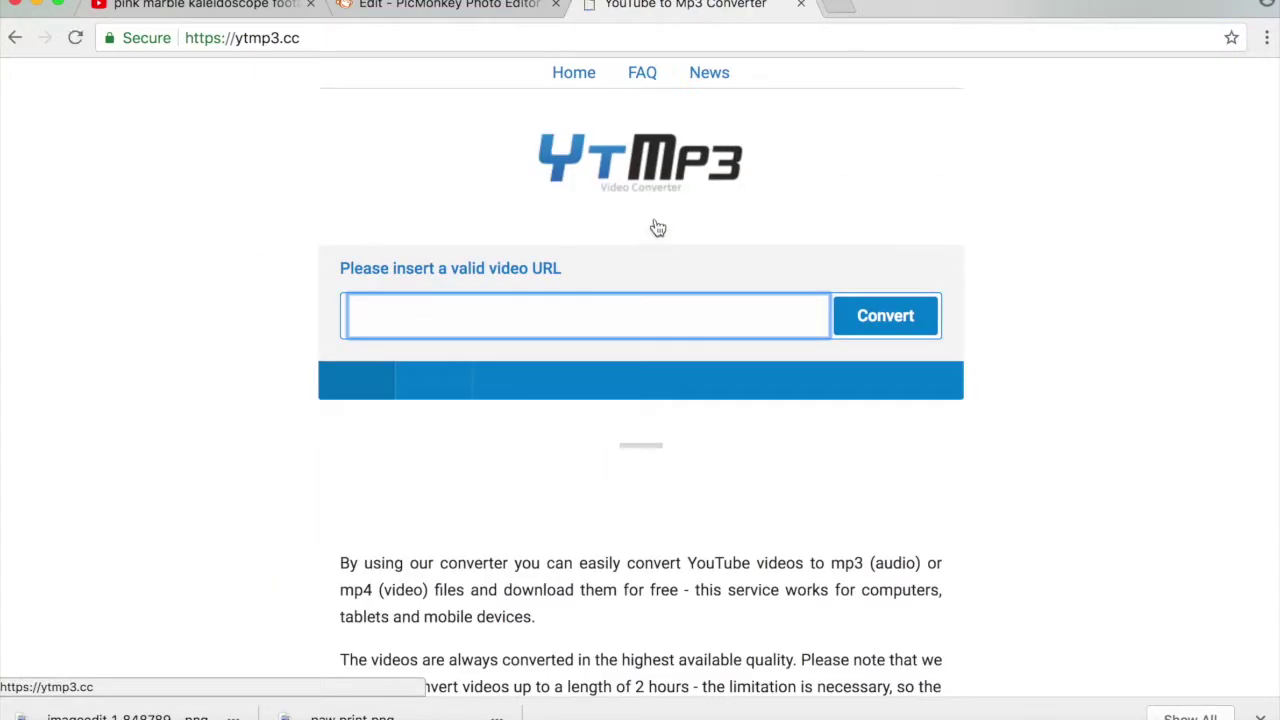
# - Choose mp4 output, paste the pink marble kaleidoscope video's YouTube URL into the converter, and close the converter tab
pyautogui.click(435, 390)
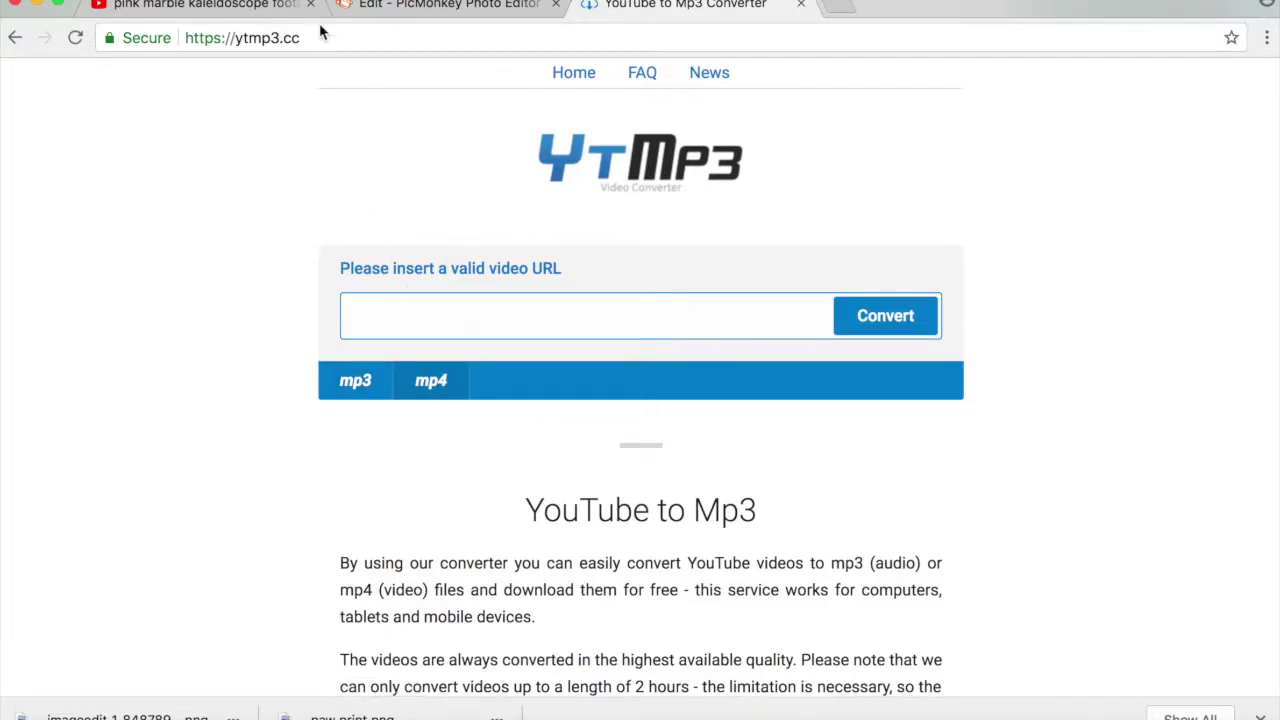
pyautogui.click(246, 6)
pyautogui.click(450, 38)
pyautogui.press('super+c')
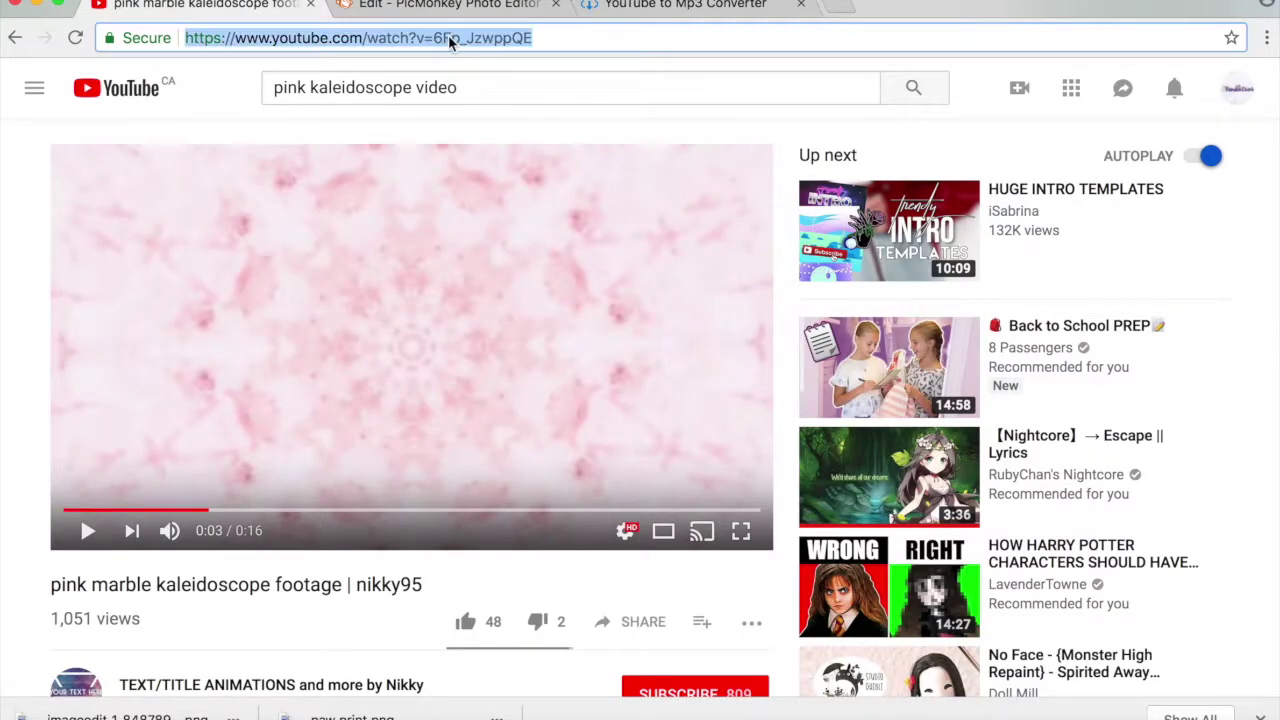
pyautogui.click(676, 18)
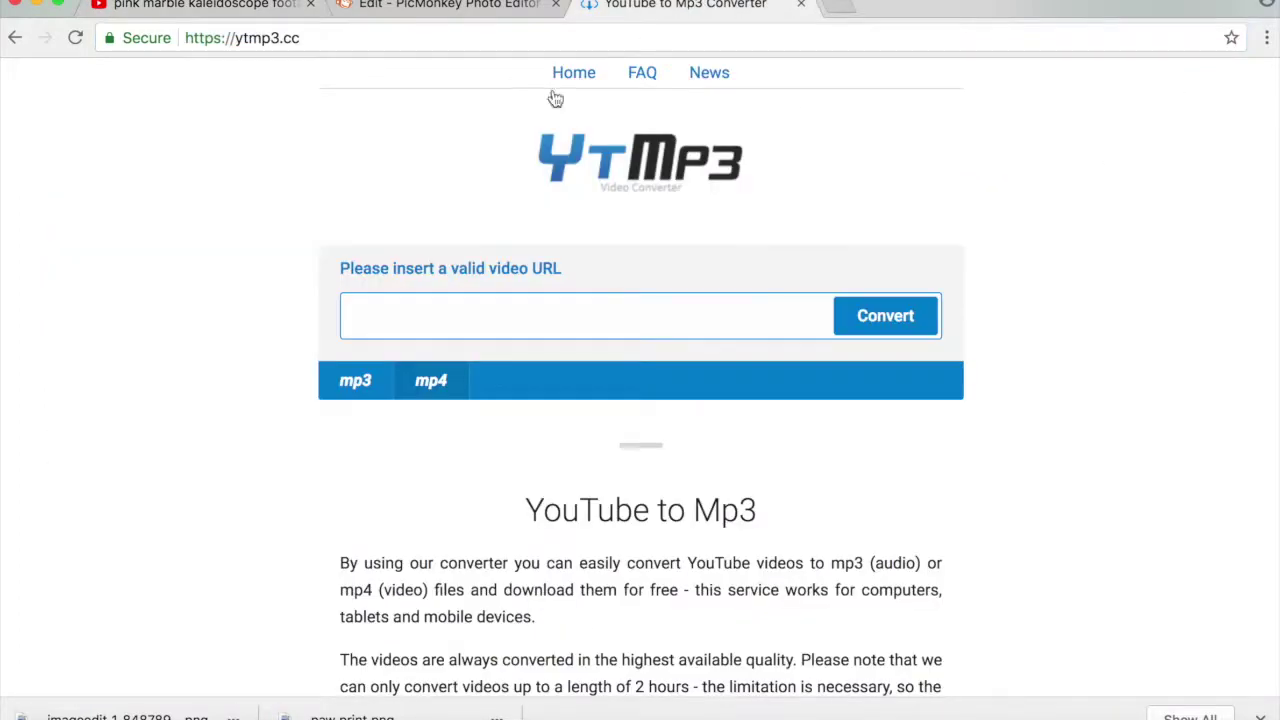
pyautogui.click(427, 306)
pyautogui.press('super+v')
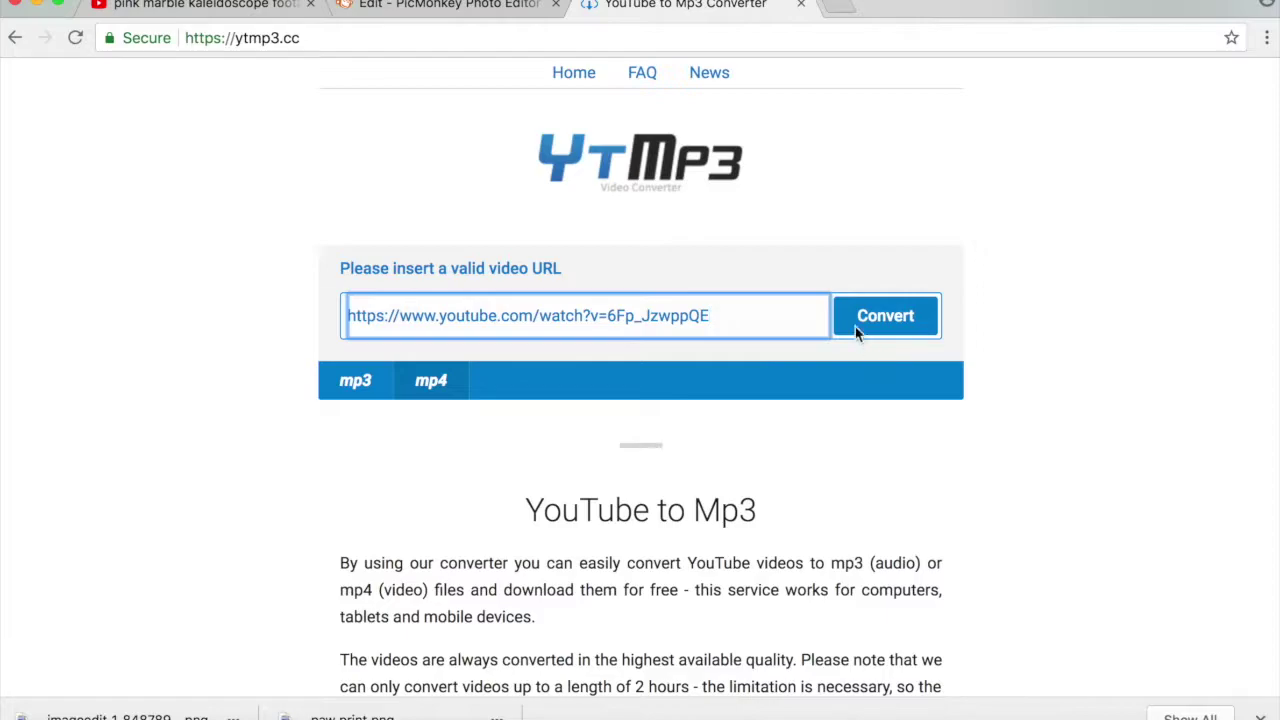
pyautogui.click(800, 6)
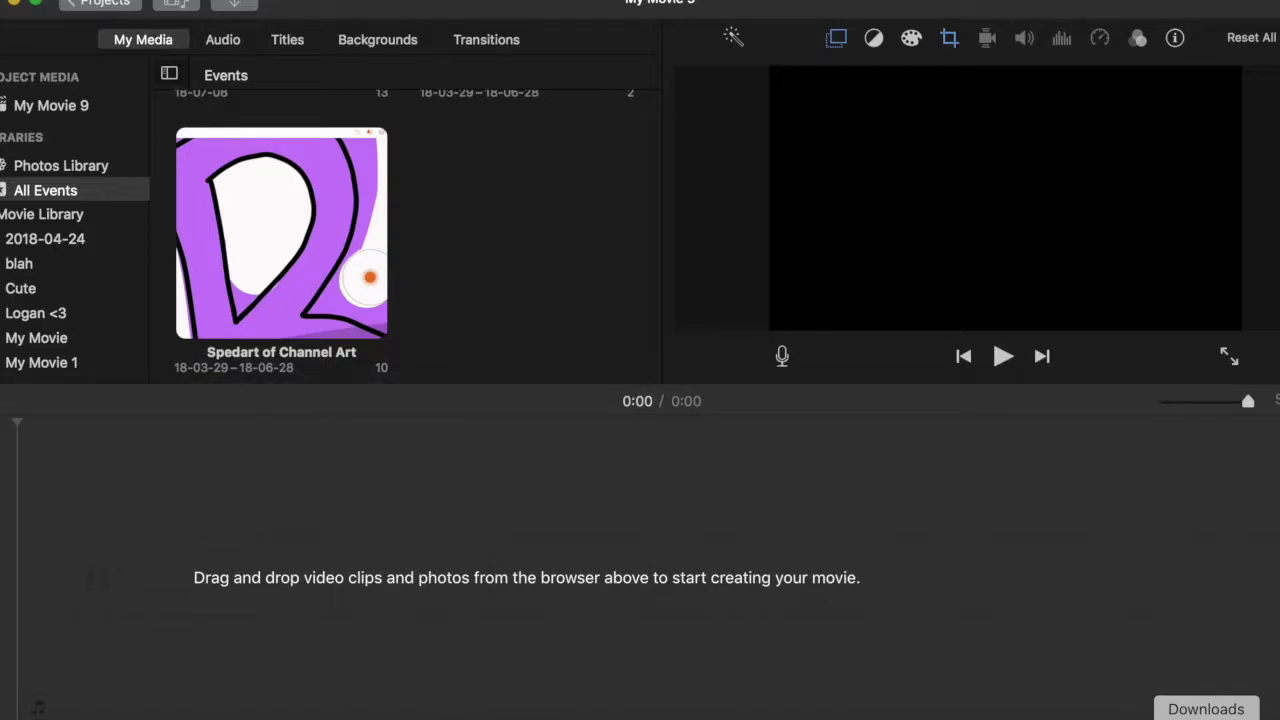
# - In iMovie, add the kaleidoscope footage to the timeline and overlay the paw print design above it, extended to the footage's full length
pyautogui.moveTo(1206, 715); pyautogui.dragTo(471, 592)
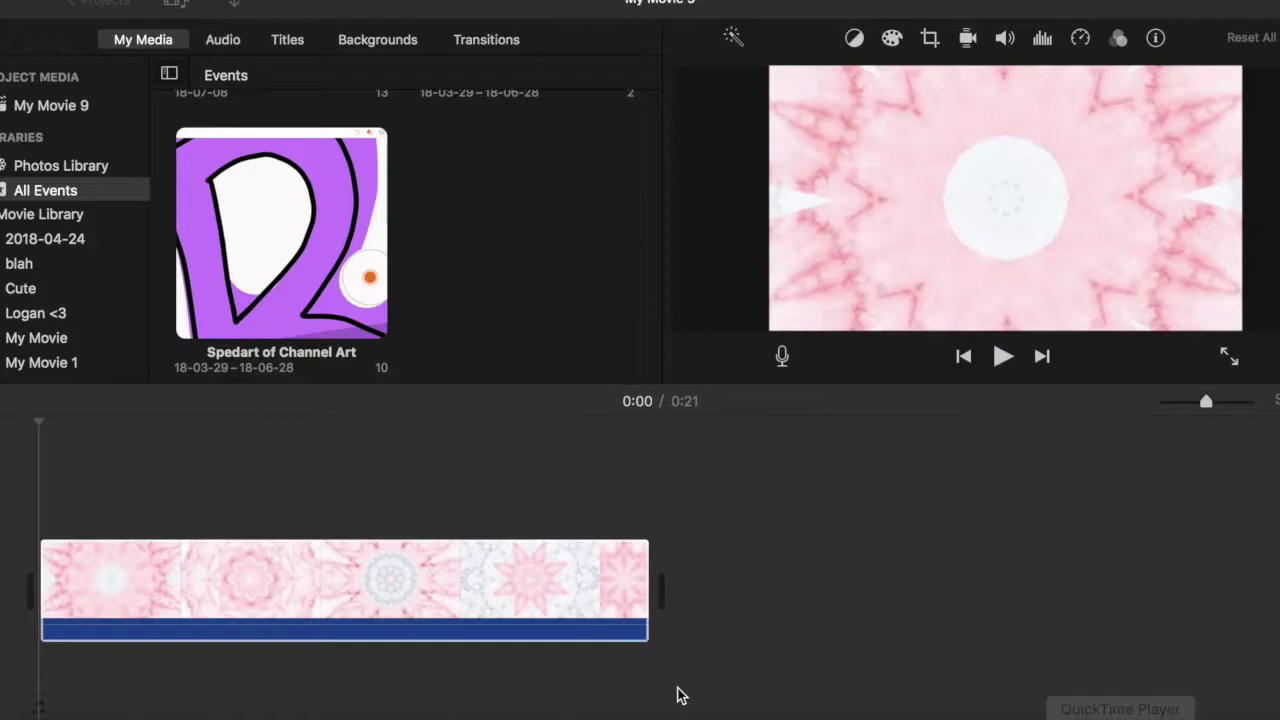
pyautogui.moveTo(1206, 715); pyautogui.dragTo(195, 518)
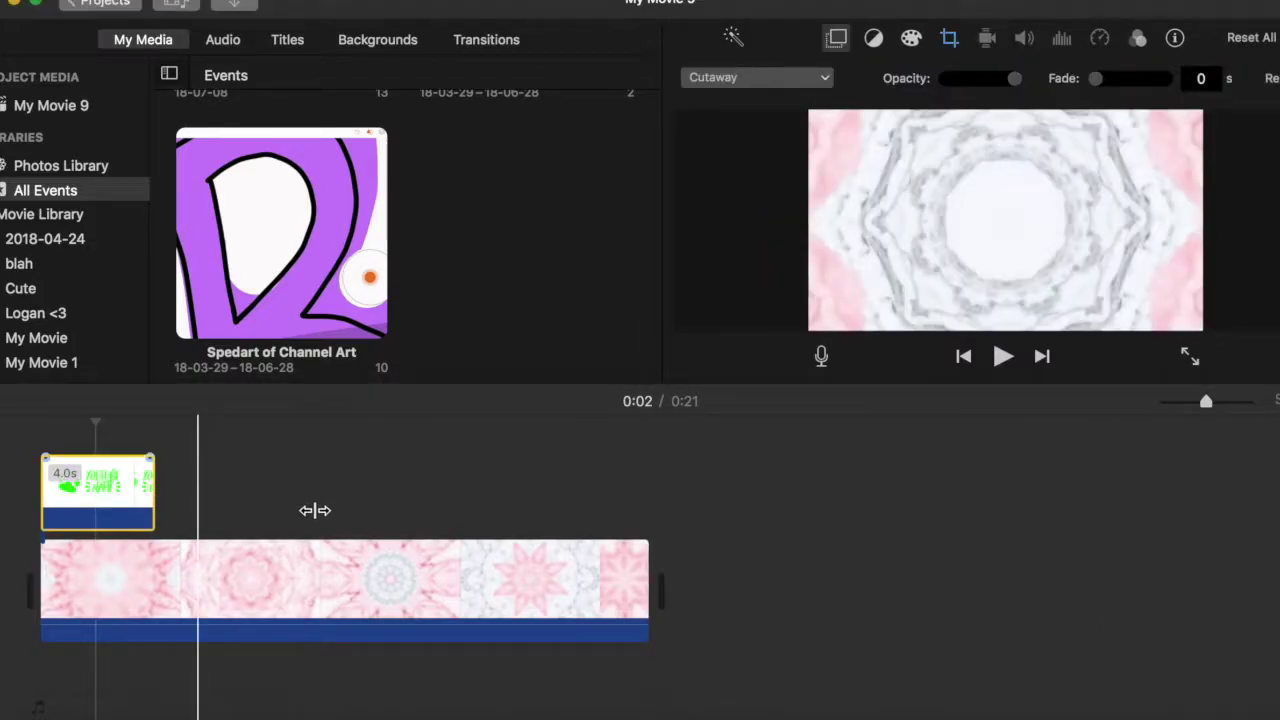
pyautogui.click(156, 490)
pyautogui.moveTo(157, 487); pyautogui.dragTo(649, 522)
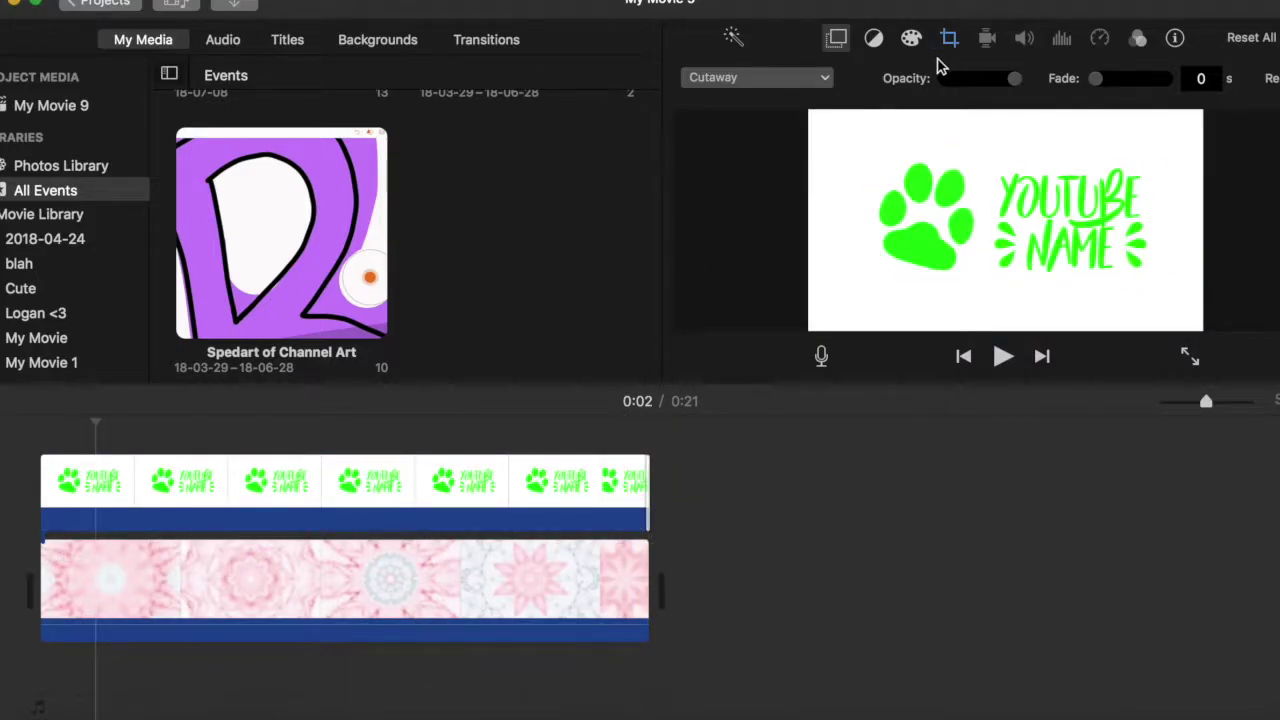
# - Set the design clip's crop style to Crop to Fill and its overlay mode to Green/Blue Screen
pyautogui.click(455, 490)
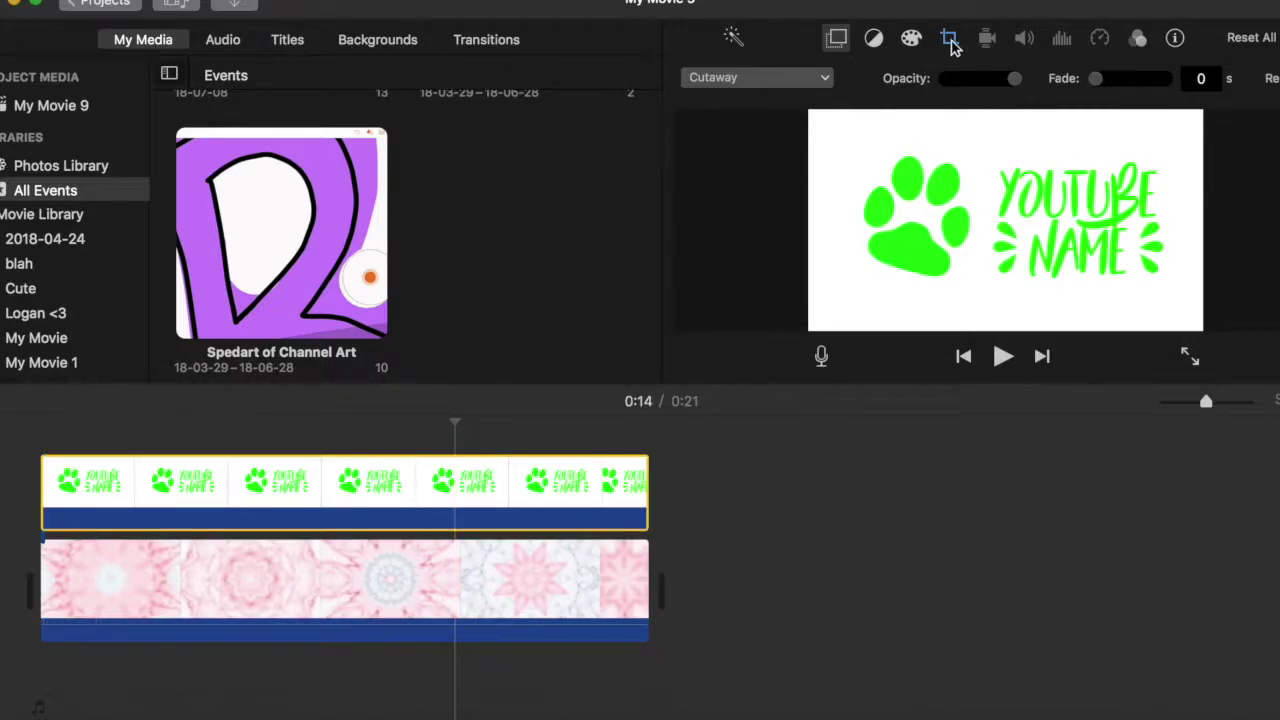
pyautogui.click(950, 42)
pyautogui.click(805, 82)
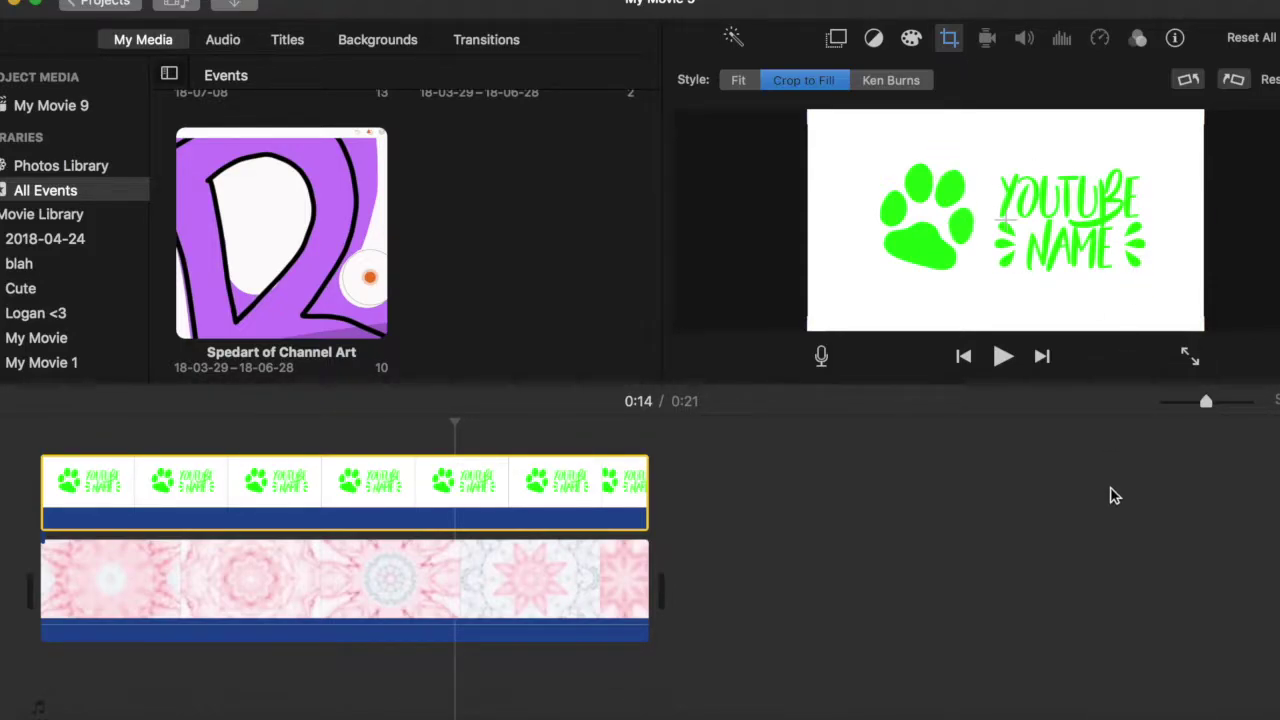
pyautogui.click(836, 40)
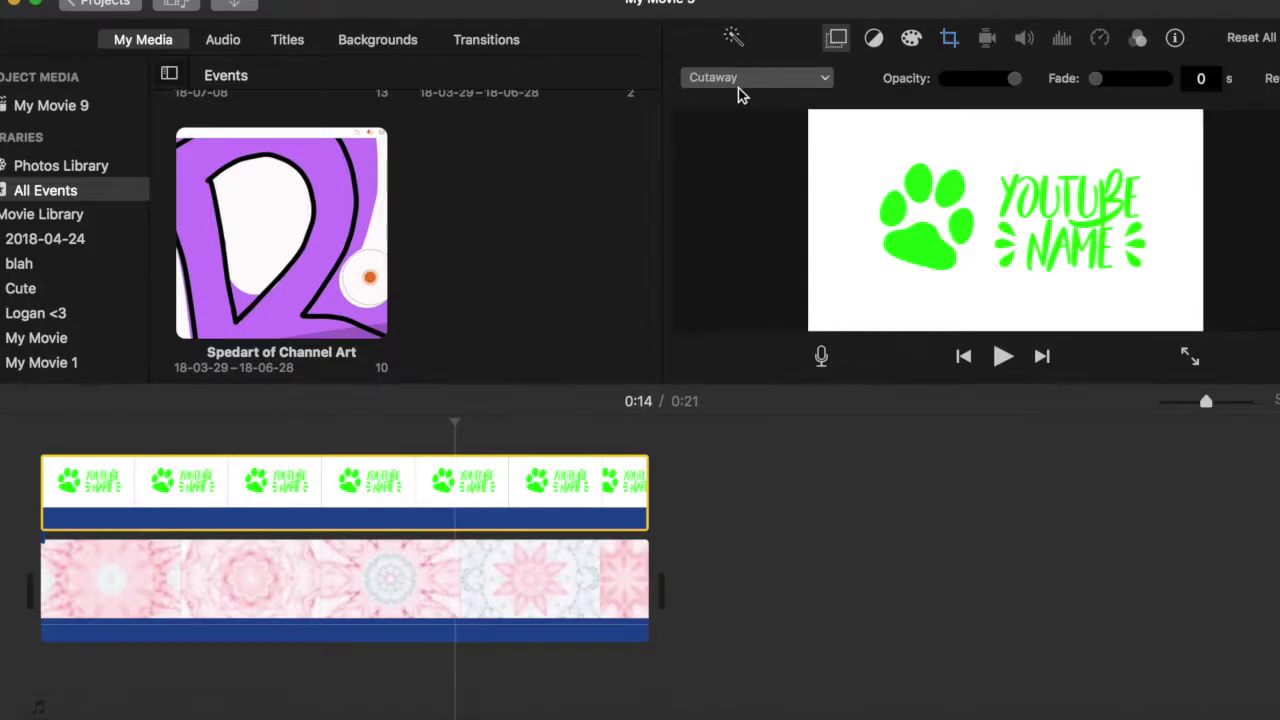
pyautogui.click(830, 78)
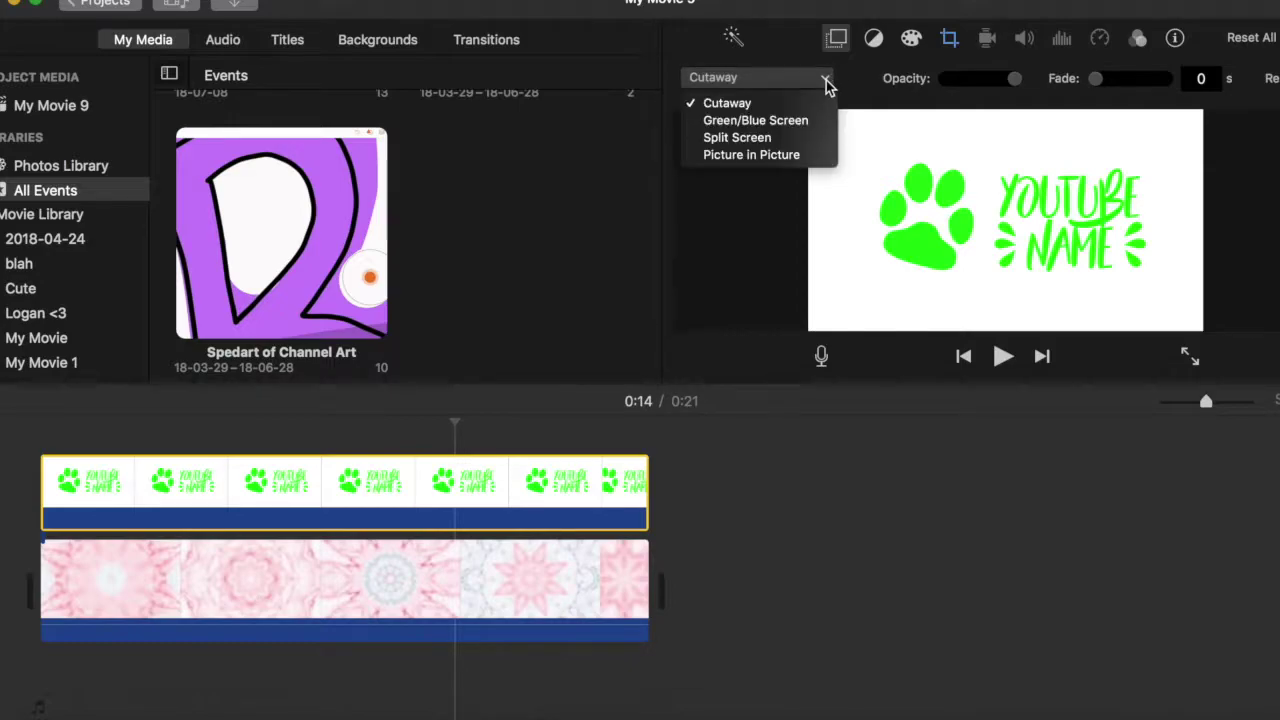
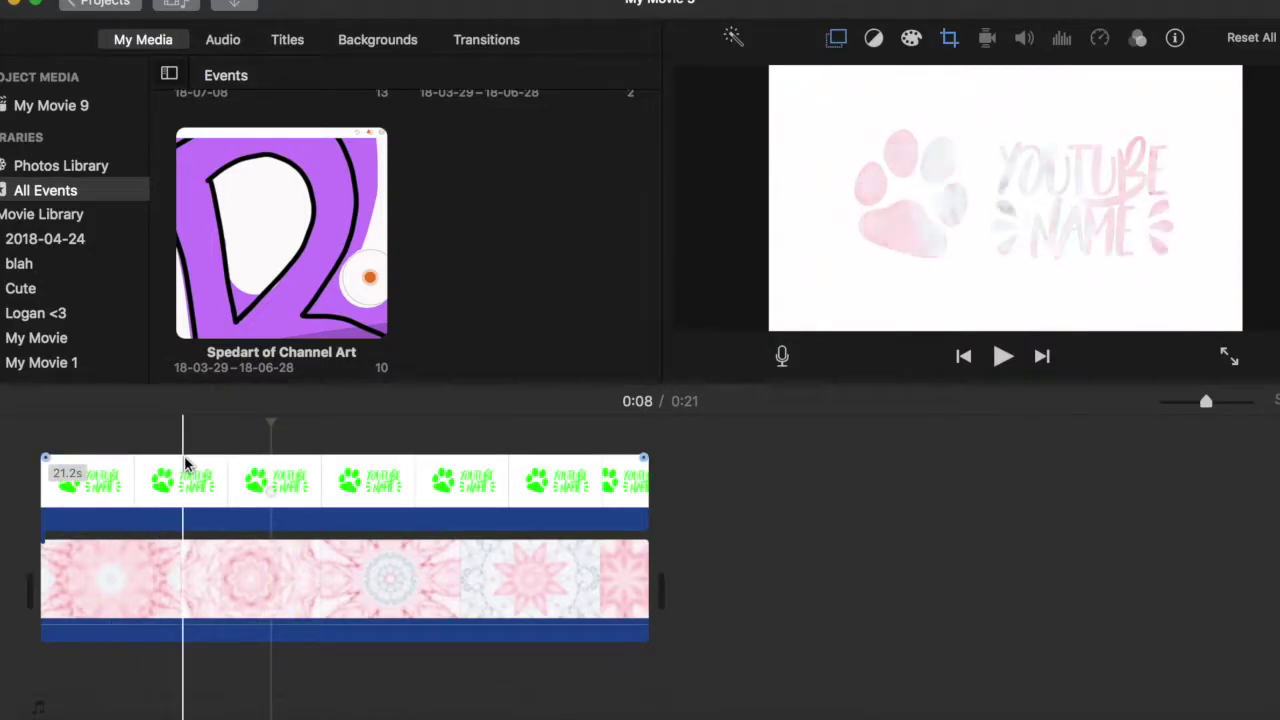
# - Play the intro to about 0:10 and split both the design clip and the kaleidoscope clip at that point
pyautogui.click(278, 471)
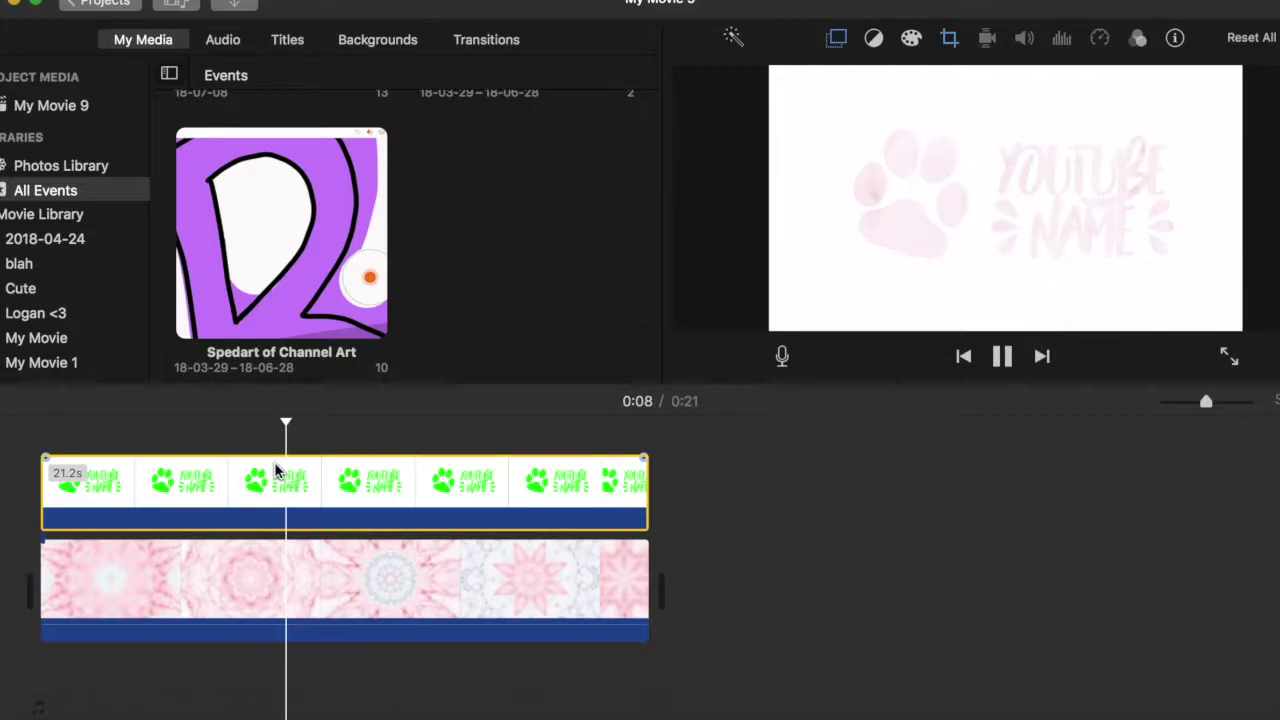
pyautogui.press('space')
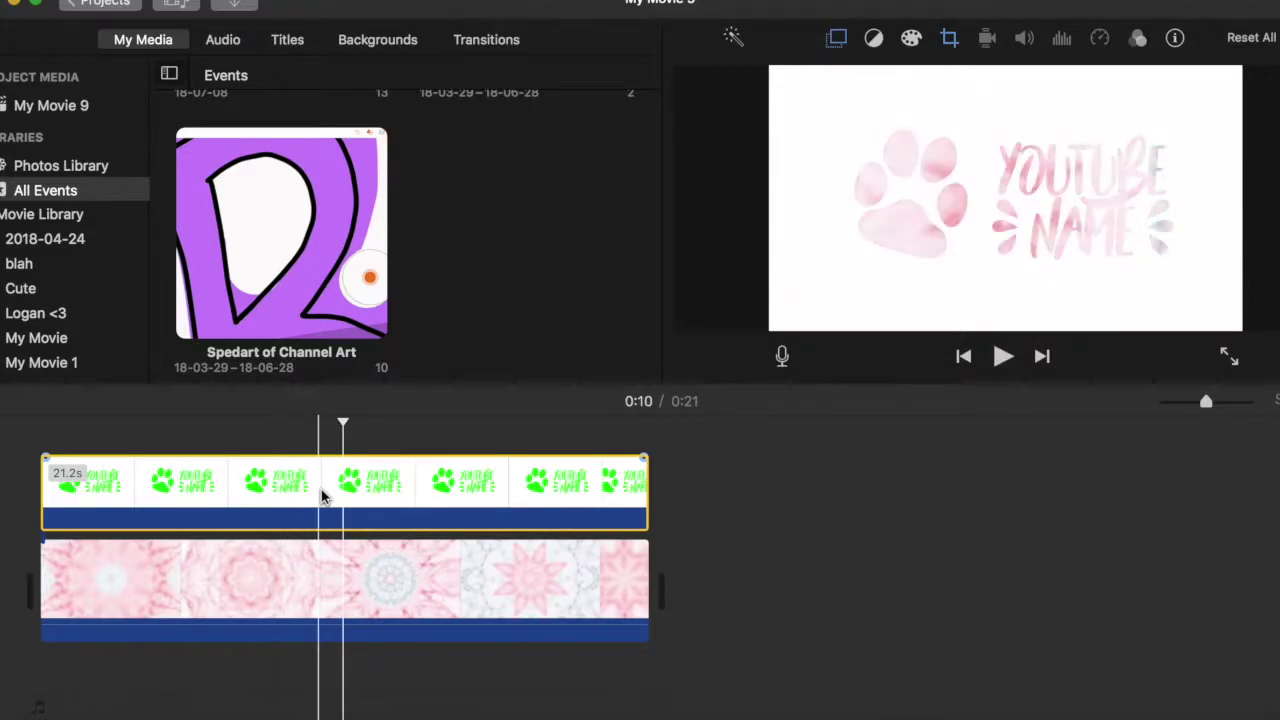
pyautogui.rightClick(348, 497)
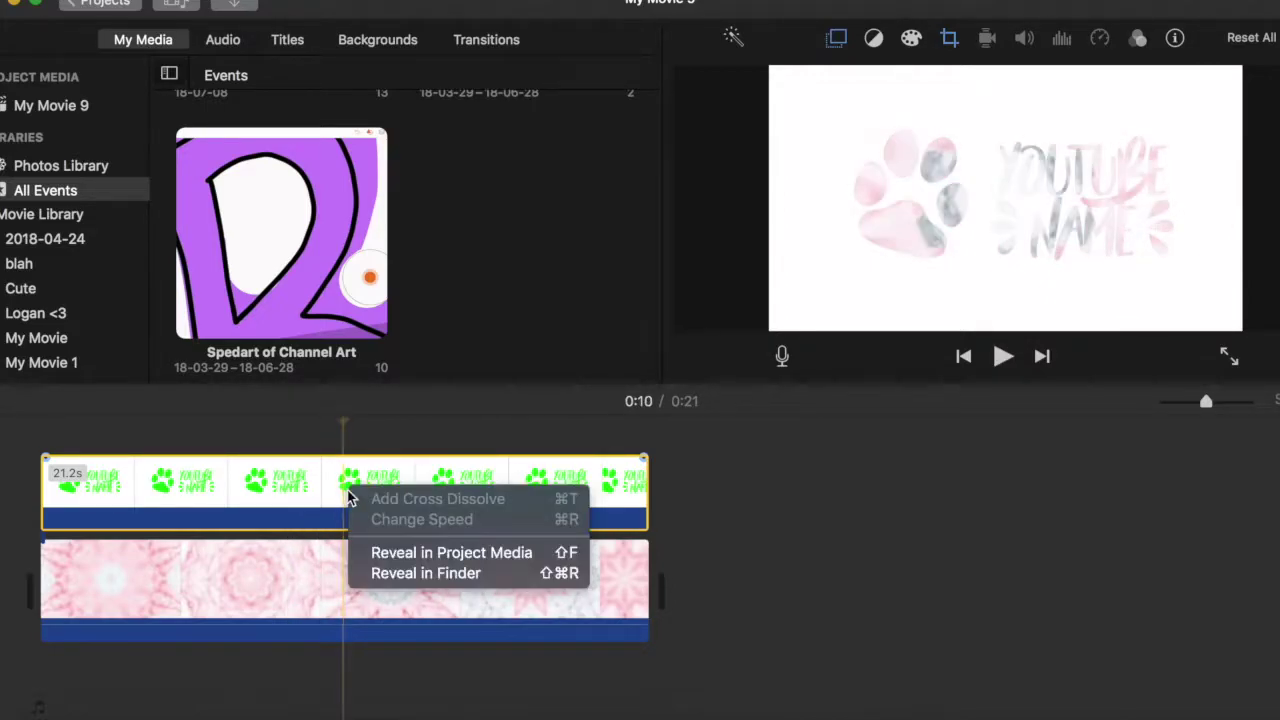
pyautogui.click(338, 557)
pyautogui.moveTo(32, 436); pyautogui.dragTo(786, 622)
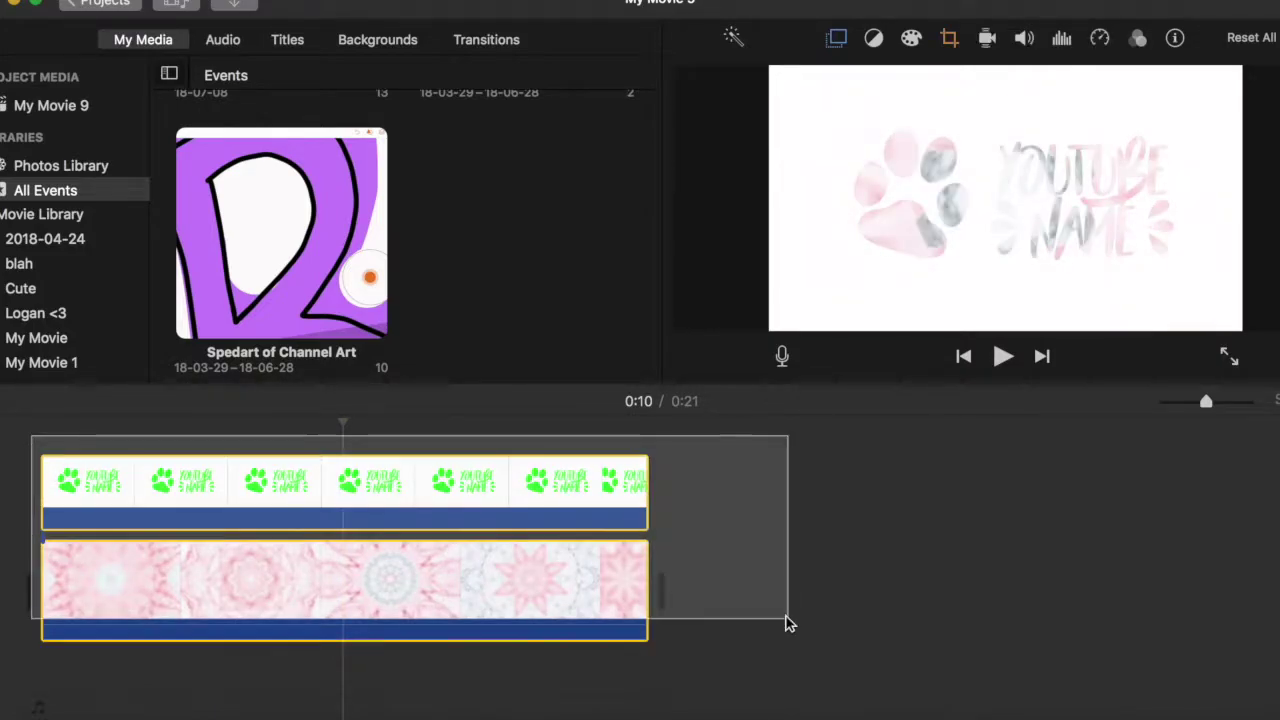
pyautogui.rightClick(350, 580)
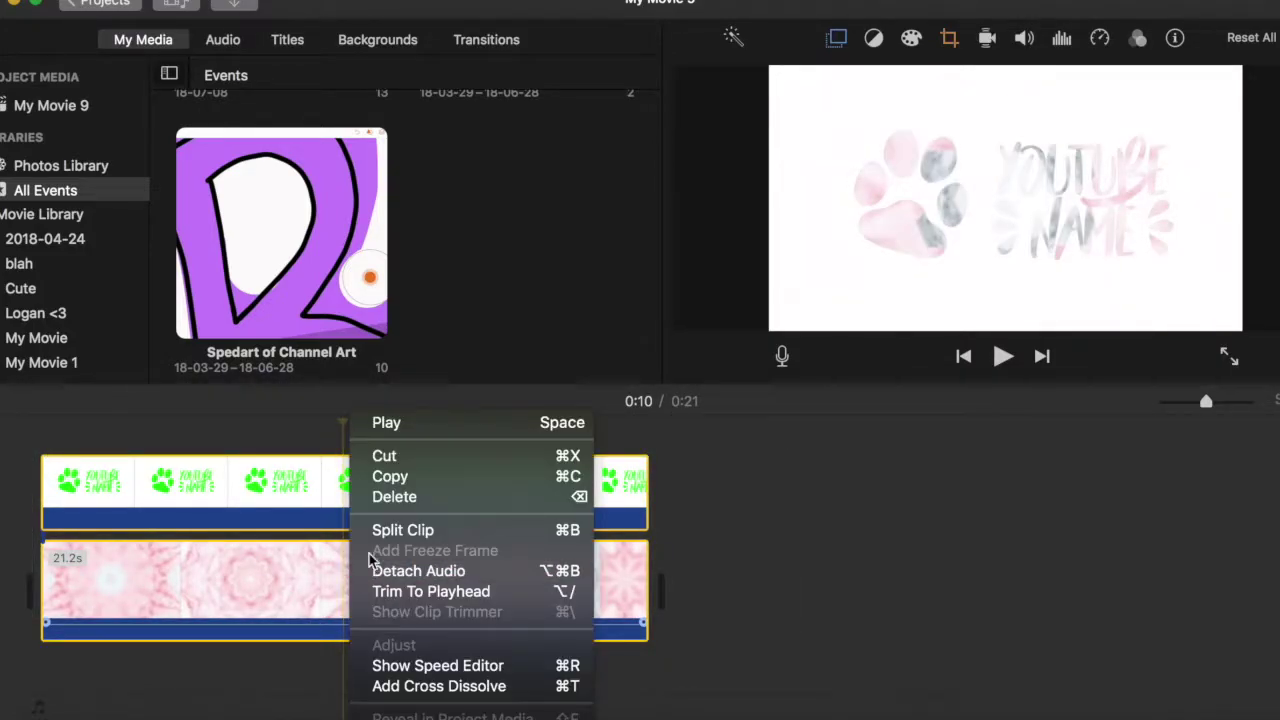
pyautogui.click(372, 530)
pyautogui.click(400, 484)
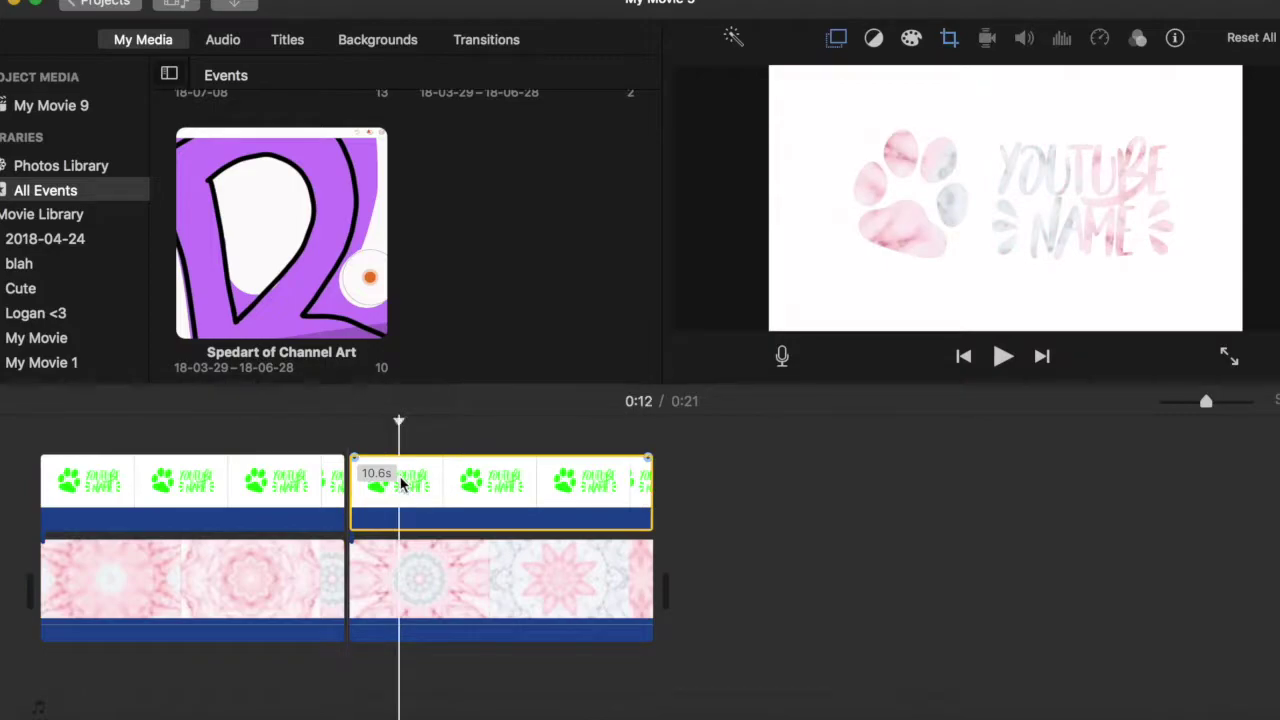
pyautogui.rightClick(400, 484)
pyautogui.press('Escape')
pyautogui.click(360, 447)
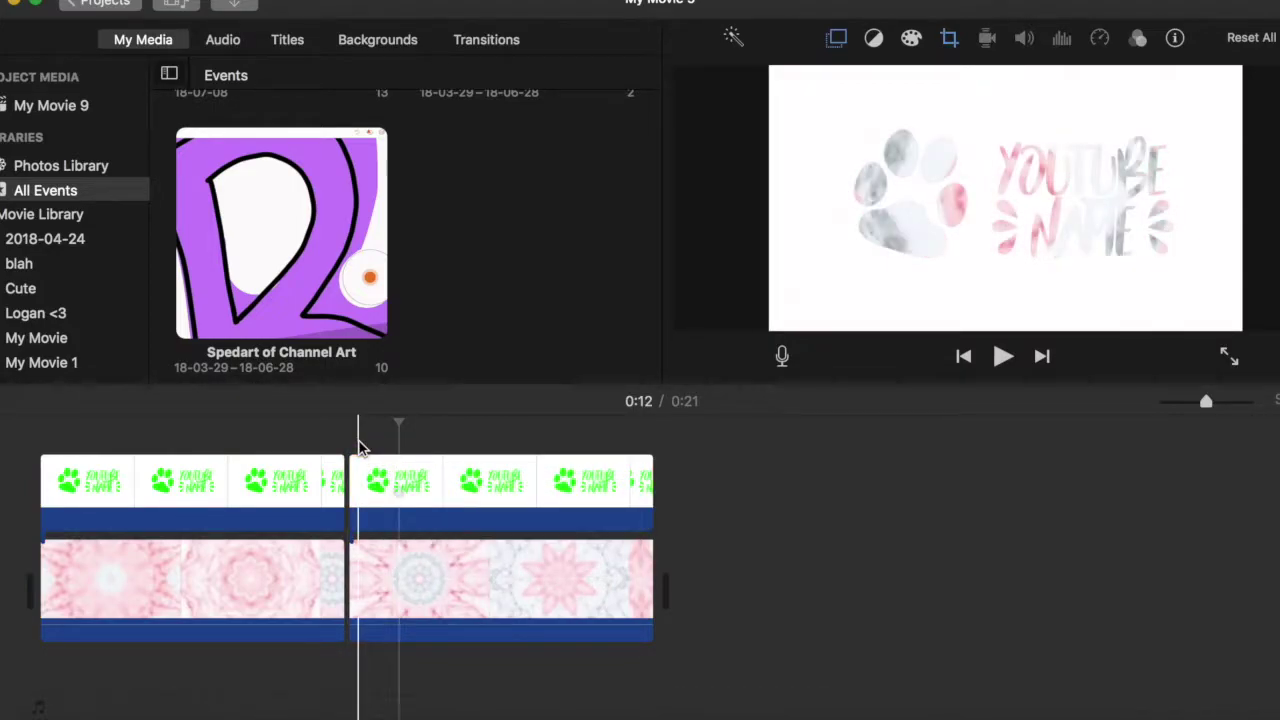
# - Delete the second half of both the design clip and the kaleidoscope clip, after the 0:10 split
pyautogui.moveTo(360, 447); pyautogui.dragTo(586, 591)
pyautogui.rightClick(586, 591)
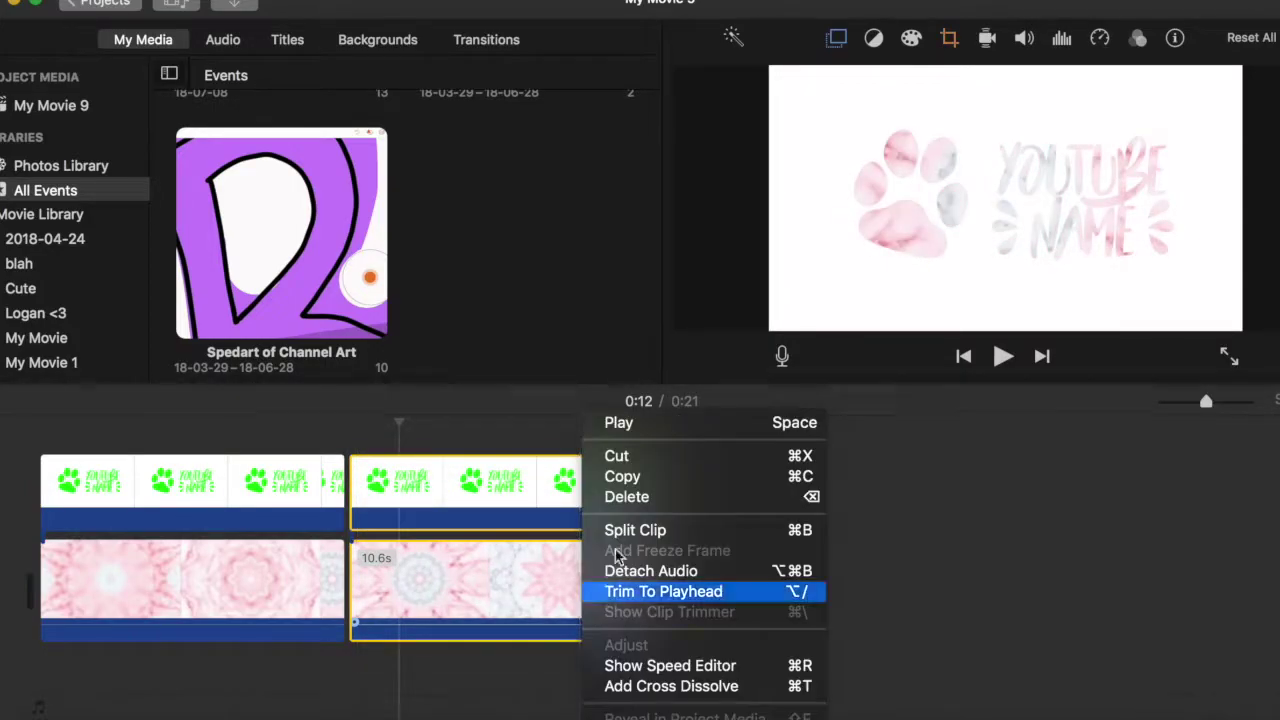
pyautogui.click(666, 496)
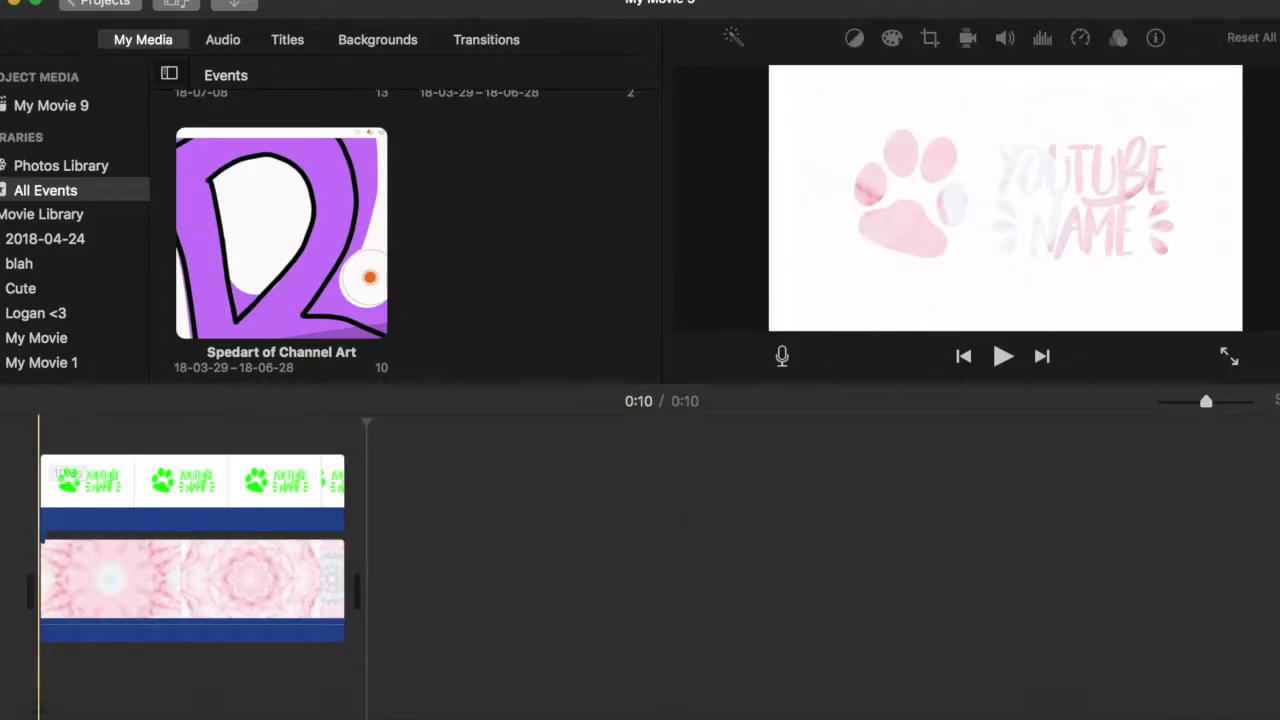
# - Enlarge the timeline clips and play the opening seconds of the intro repeatedly to find where to make the first cuts
pyautogui.moveTo(1207, 404); pyautogui.dragTo(1260, 400)
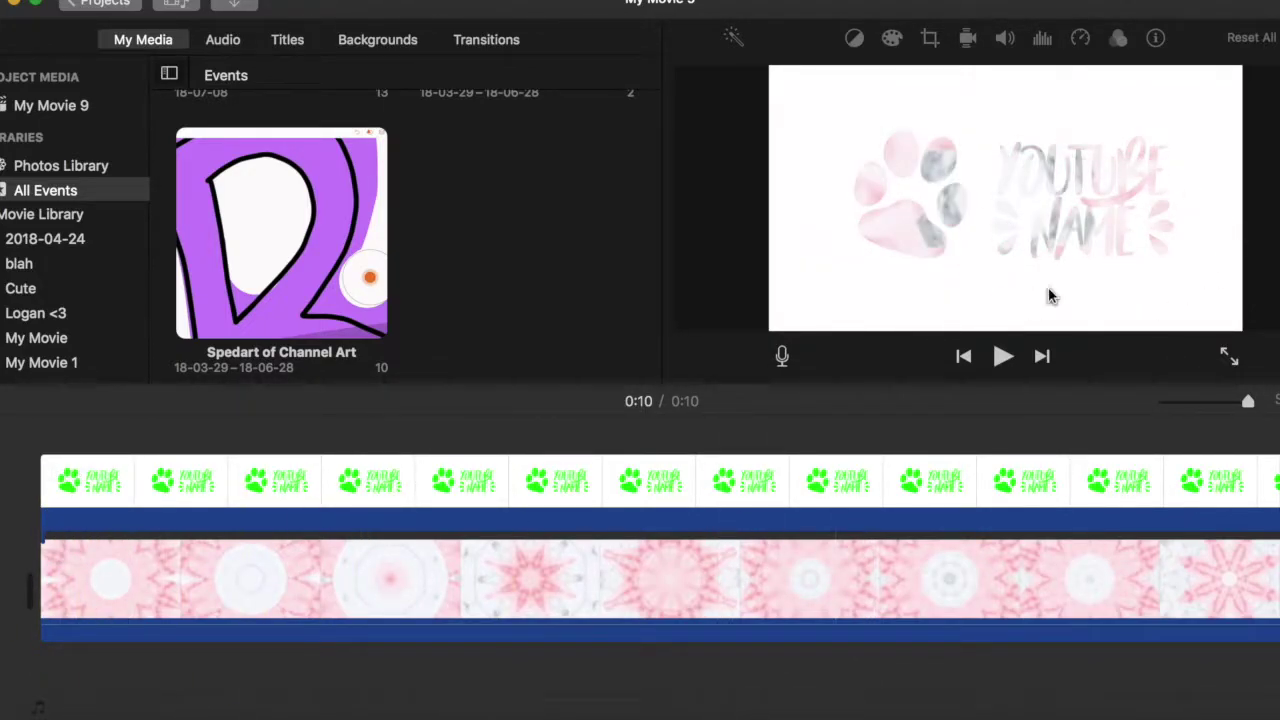
pyautogui.click(44, 458)
pyautogui.press('space')
pyautogui.press('space')
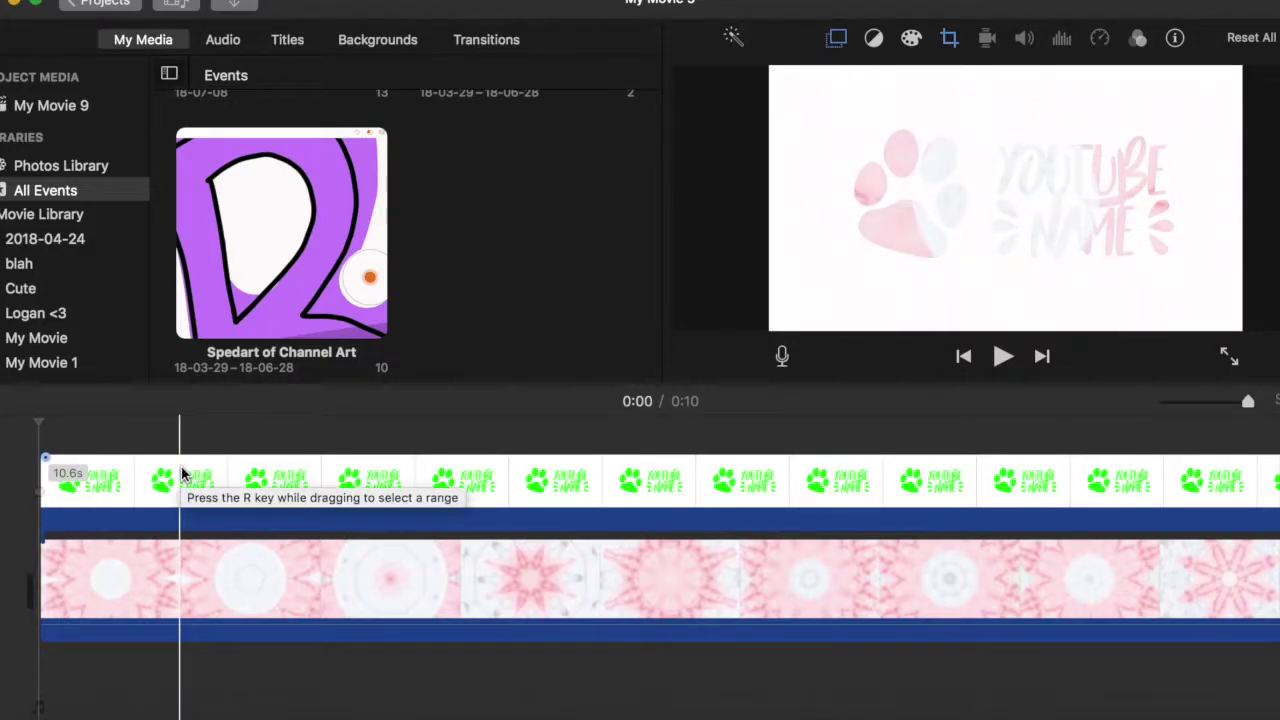
pyautogui.click(592, 502)
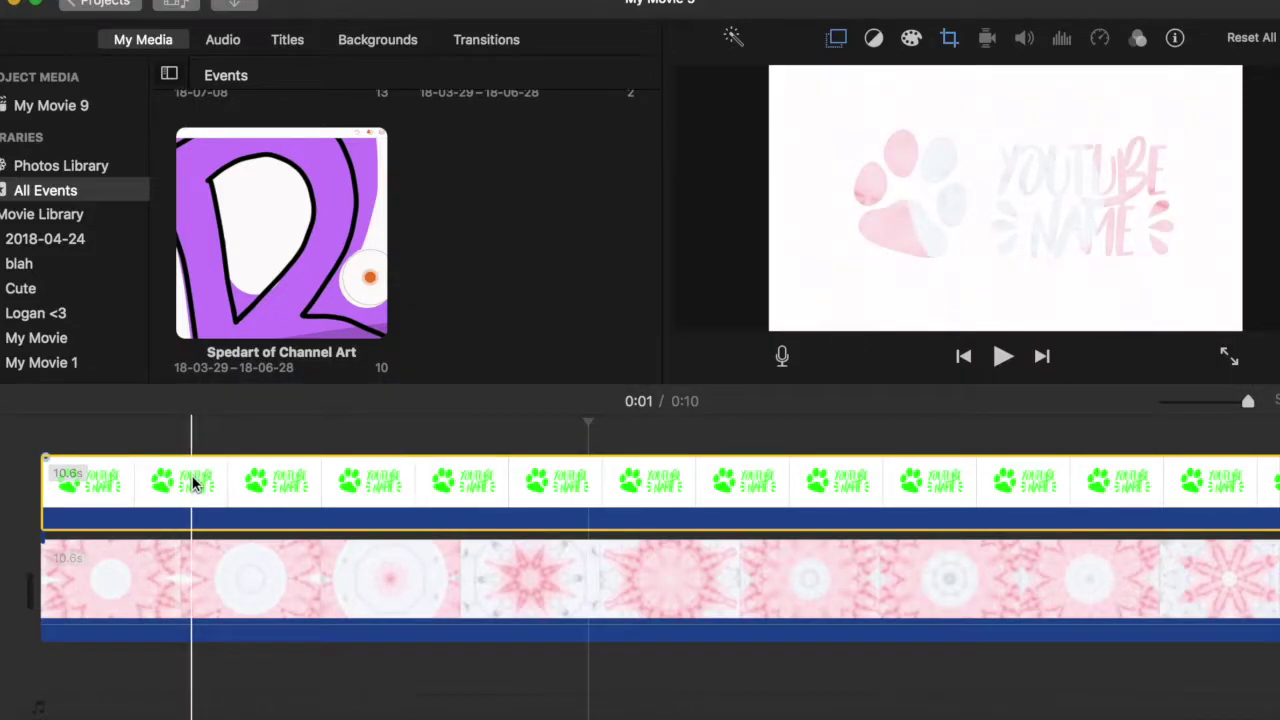
pyautogui.click(183, 608)
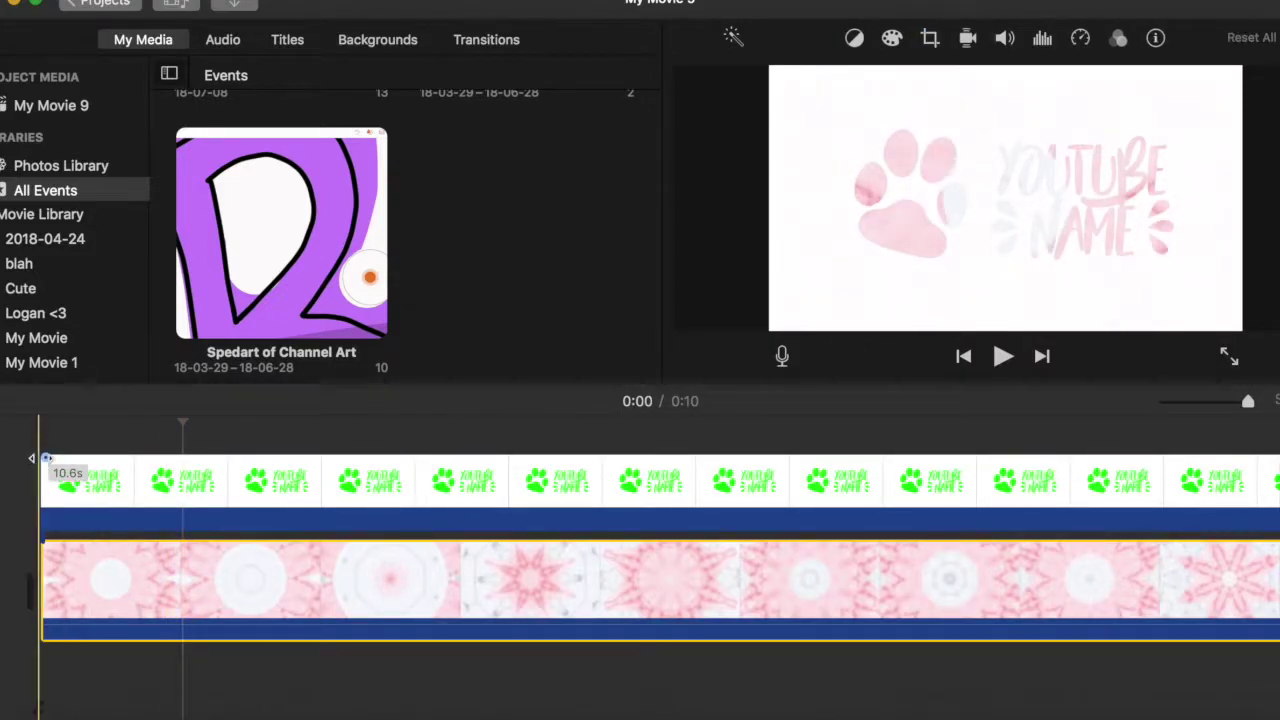
pyautogui.press('space')
pyautogui.press('space')
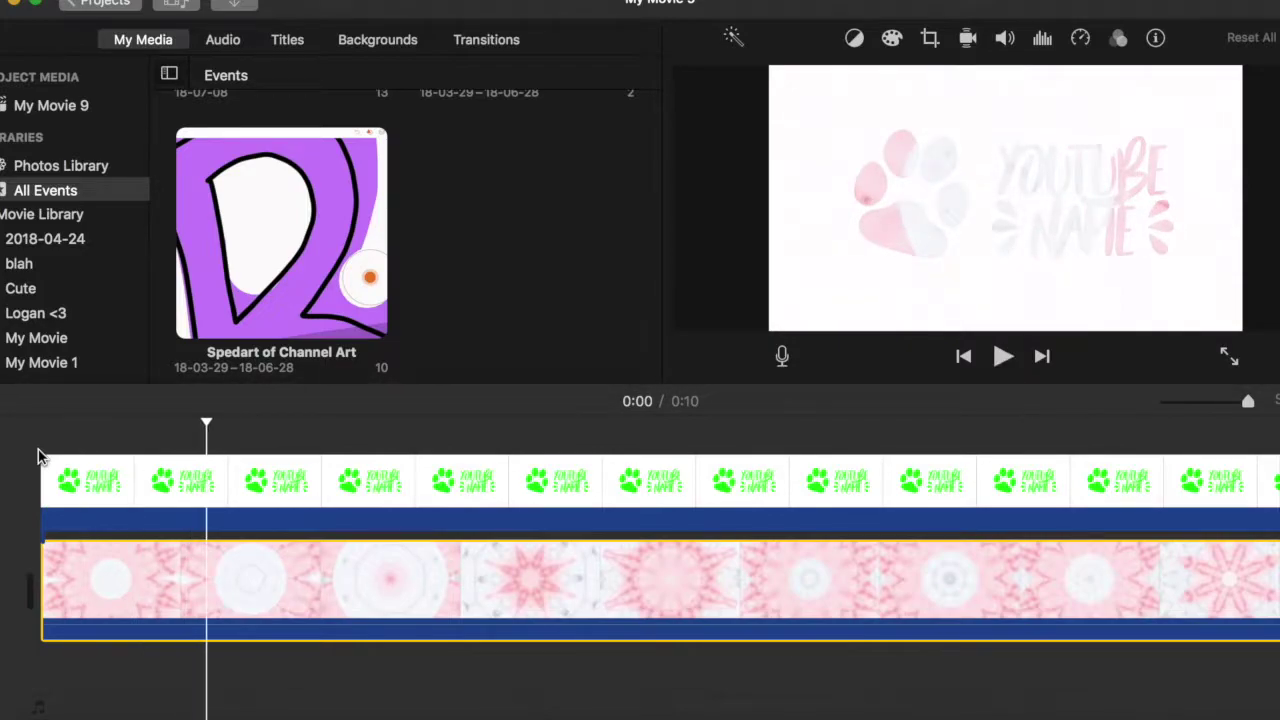
pyautogui.press('space')
pyautogui.press('space')
pyautogui.press('space')
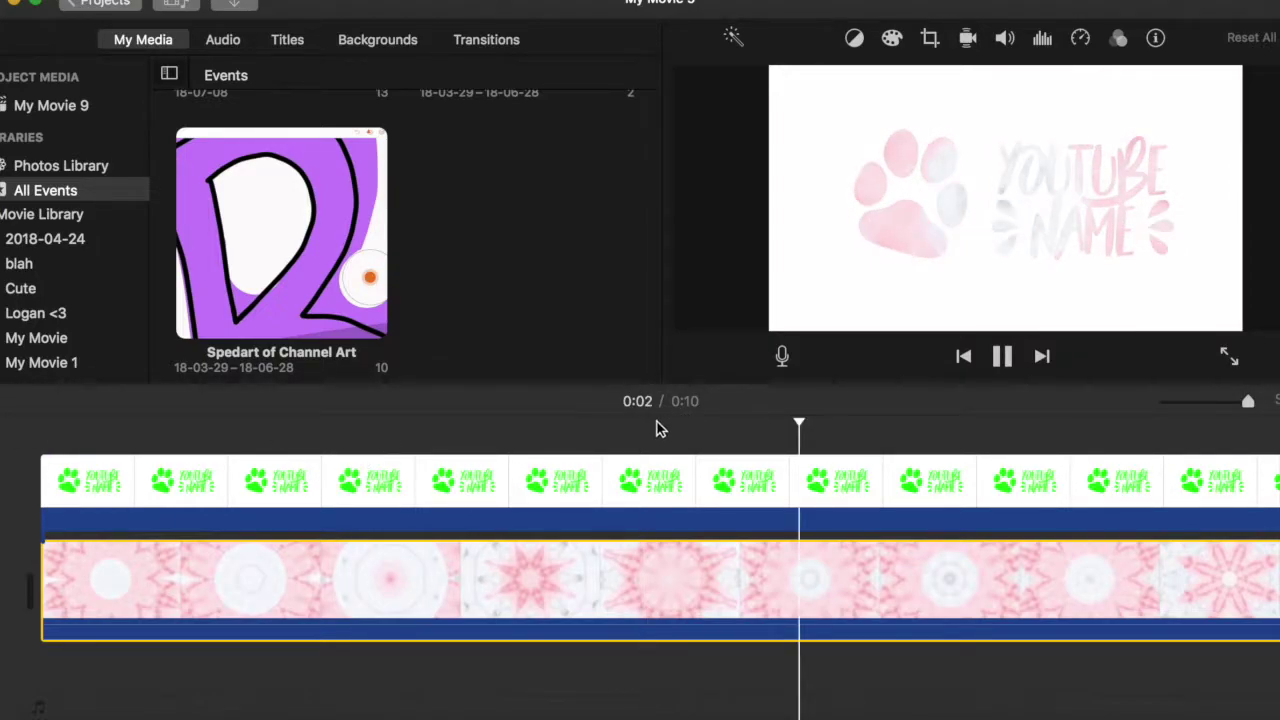
# - Split the design clip and the kaleidoscope clip together into pieces about 0.3 s long, from the start to about 0:03
pyautogui.click(311, 416)
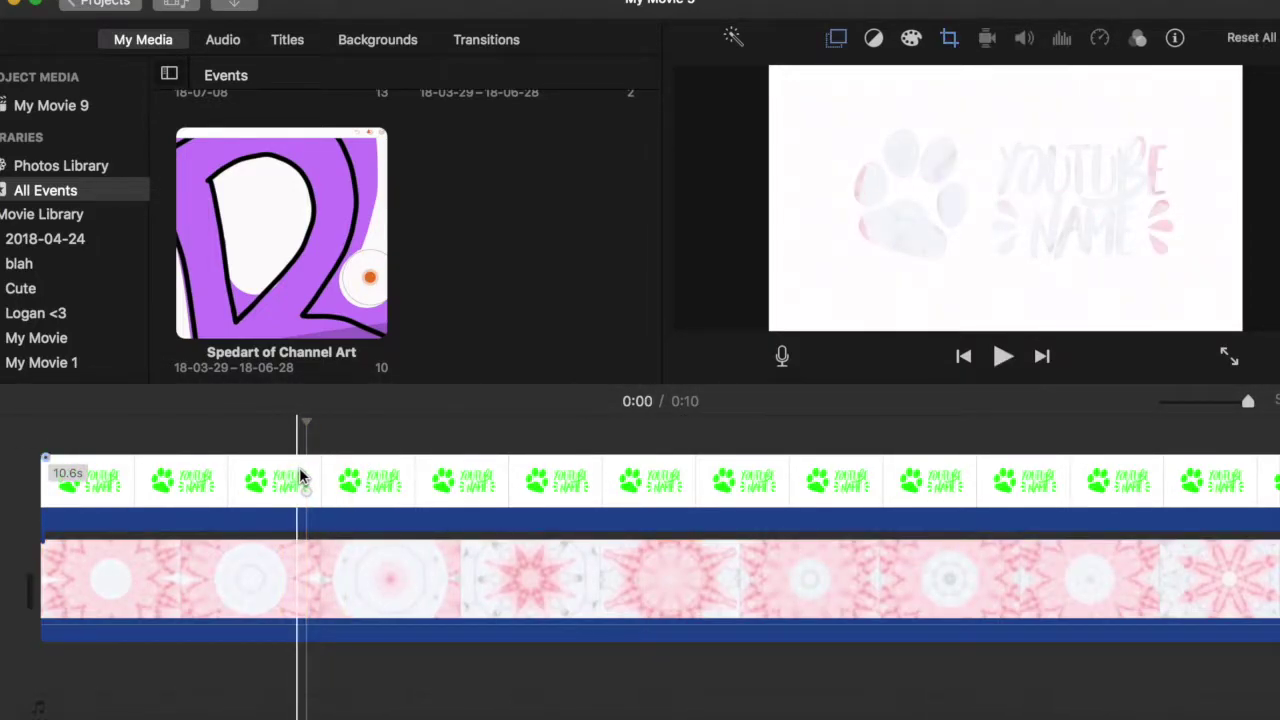
pyautogui.press('super+equal')
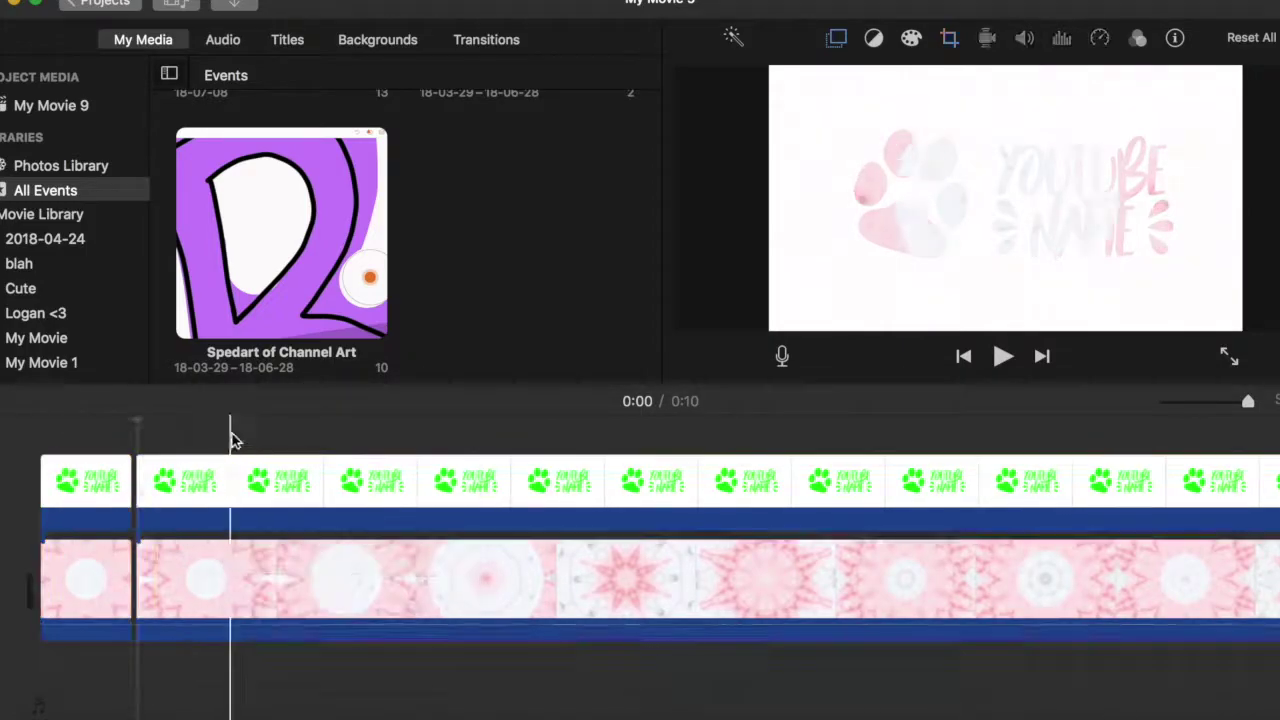
pyautogui.click(340, 480)
pyautogui.rightClick(532, 545)
pyautogui.click(583, 530)
pyautogui.rightClick(639, 545)
pyautogui.click(700, 530)
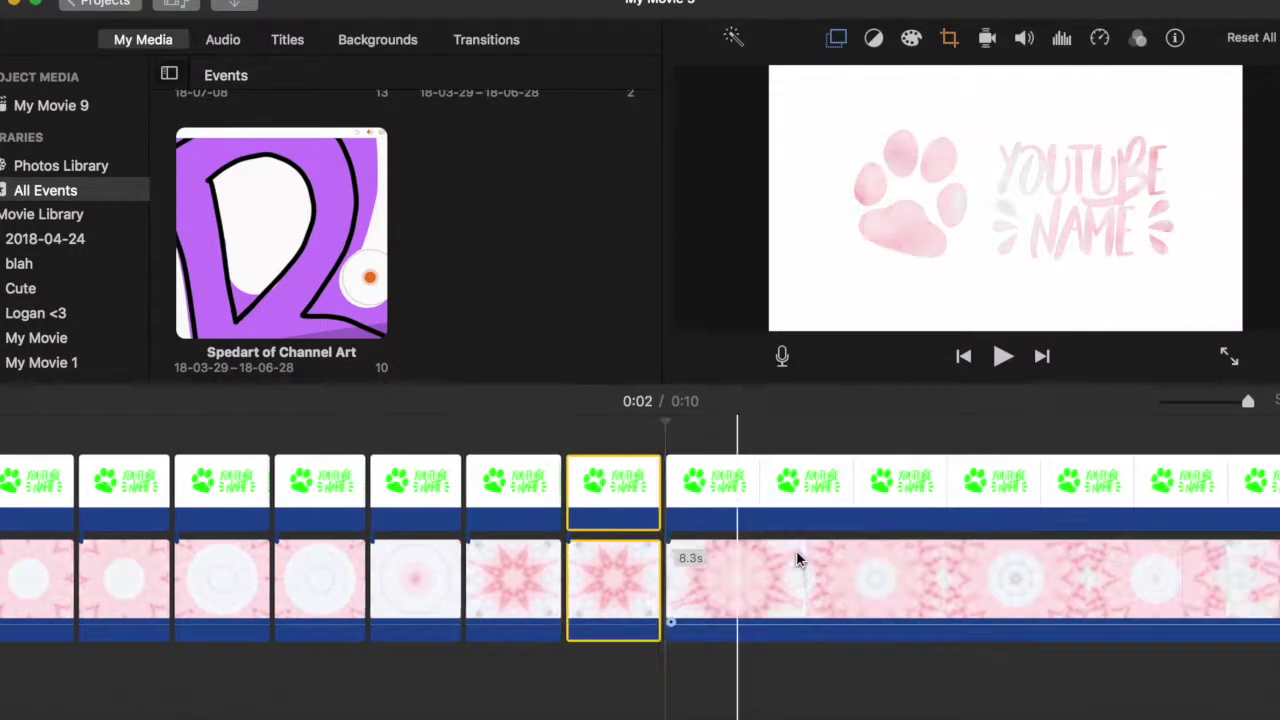
pyautogui.rightClick(597, 545)
pyautogui.click(640, 530)
pyautogui.rightClick(695, 545)
pyautogui.click(745, 530)
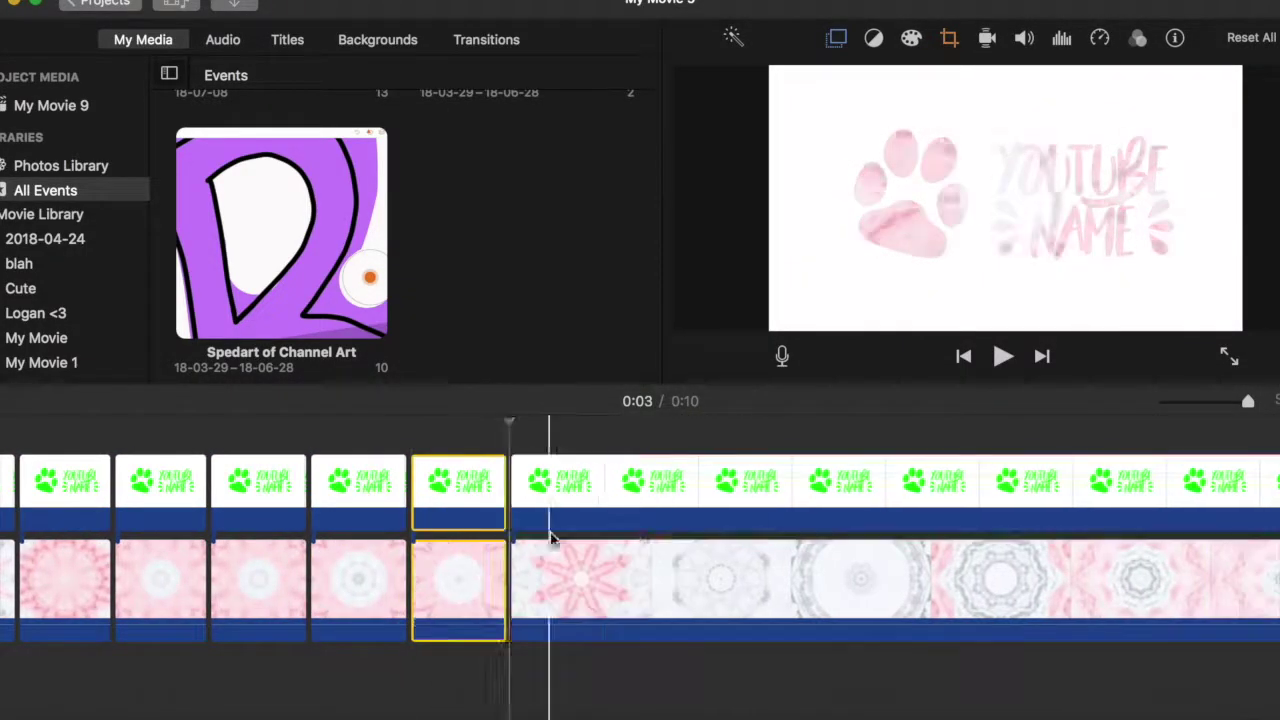
# - Split both the design and kaleidoscope clips into further pieces of about 0.3 s between about 0:04 and 0:07
pyautogui.hscroll(5, 961, 583)
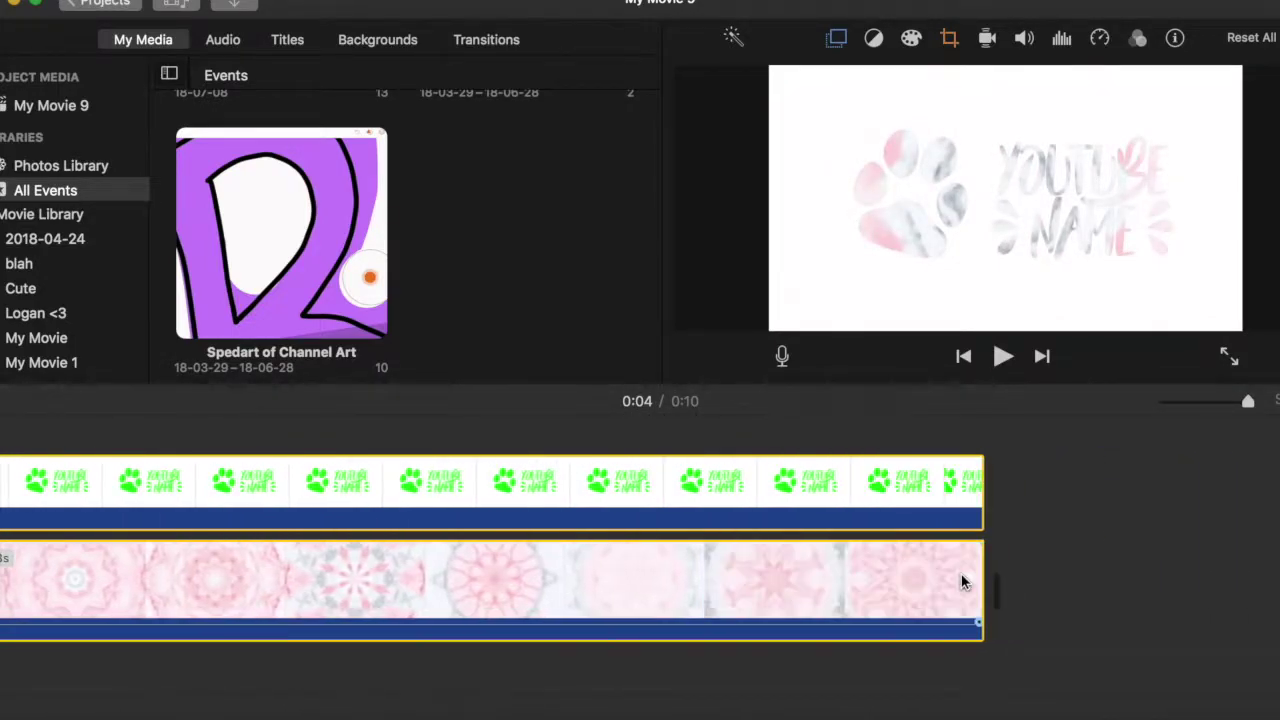
pyautogui.hscroll(-5, 556, 513)
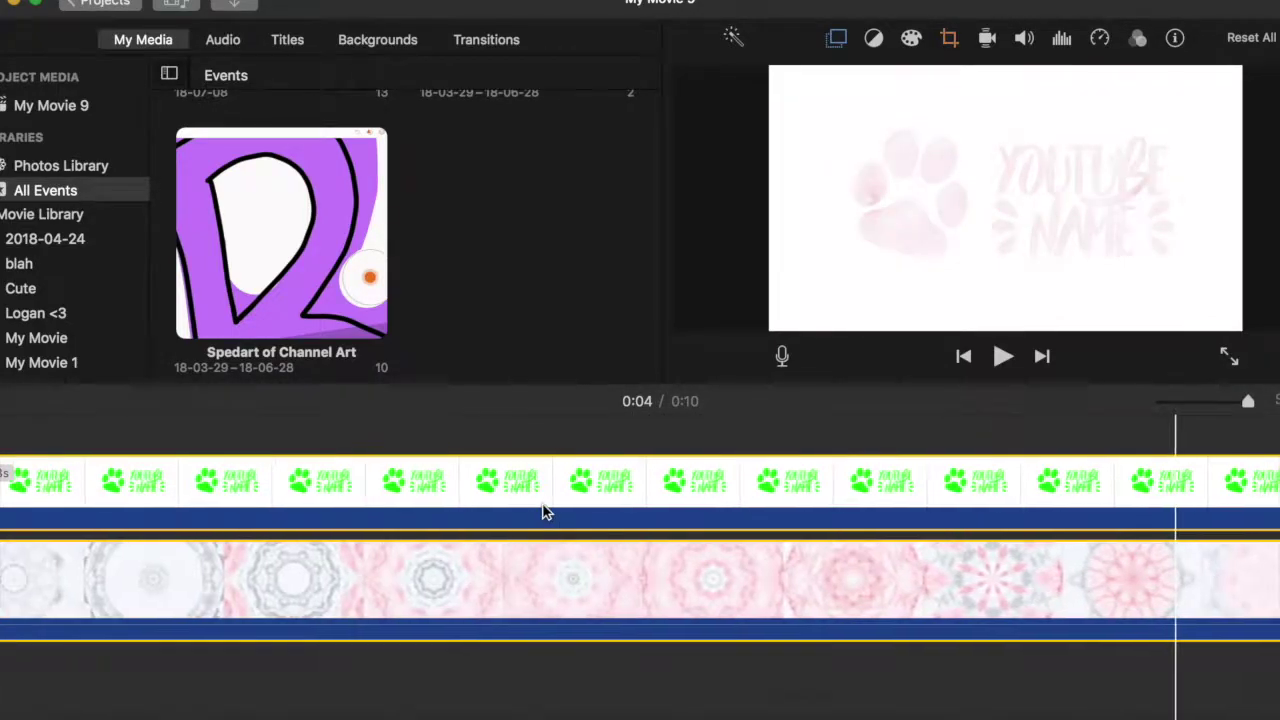
pyautogui.click(745, 440)
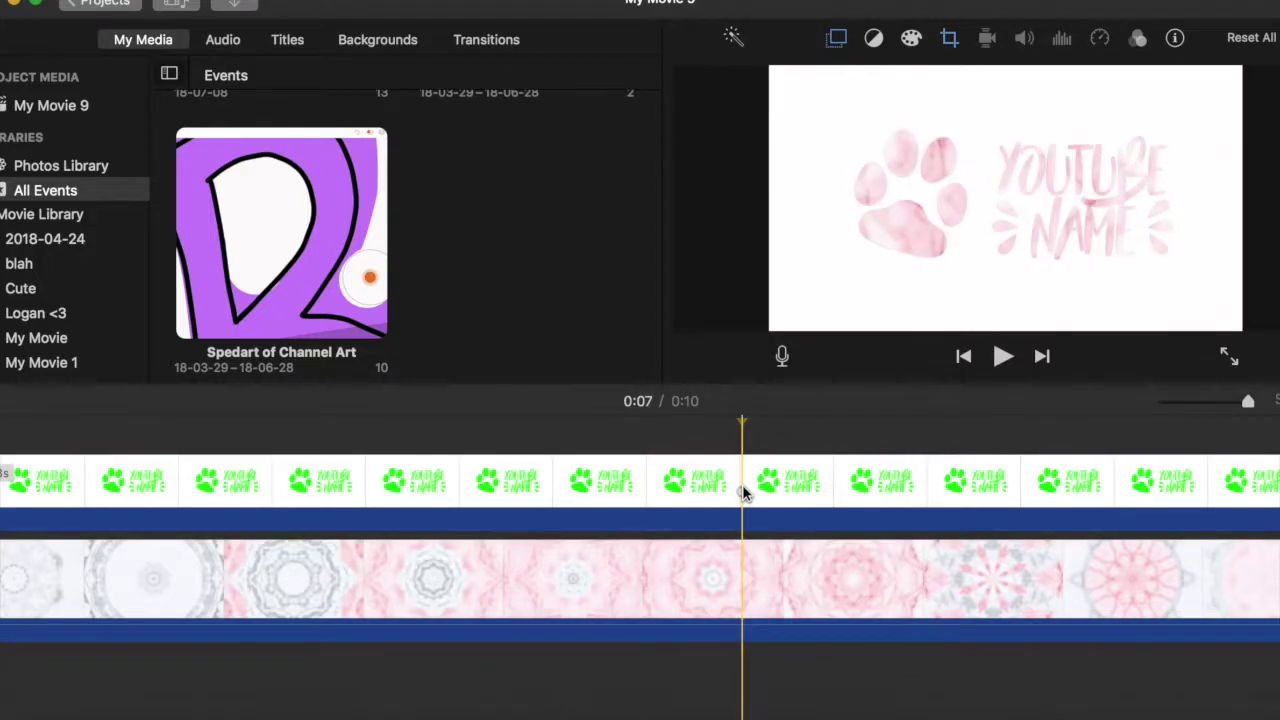
pyautogui.moveTo(710, 700); pyautogui.dragTo(800, 655)
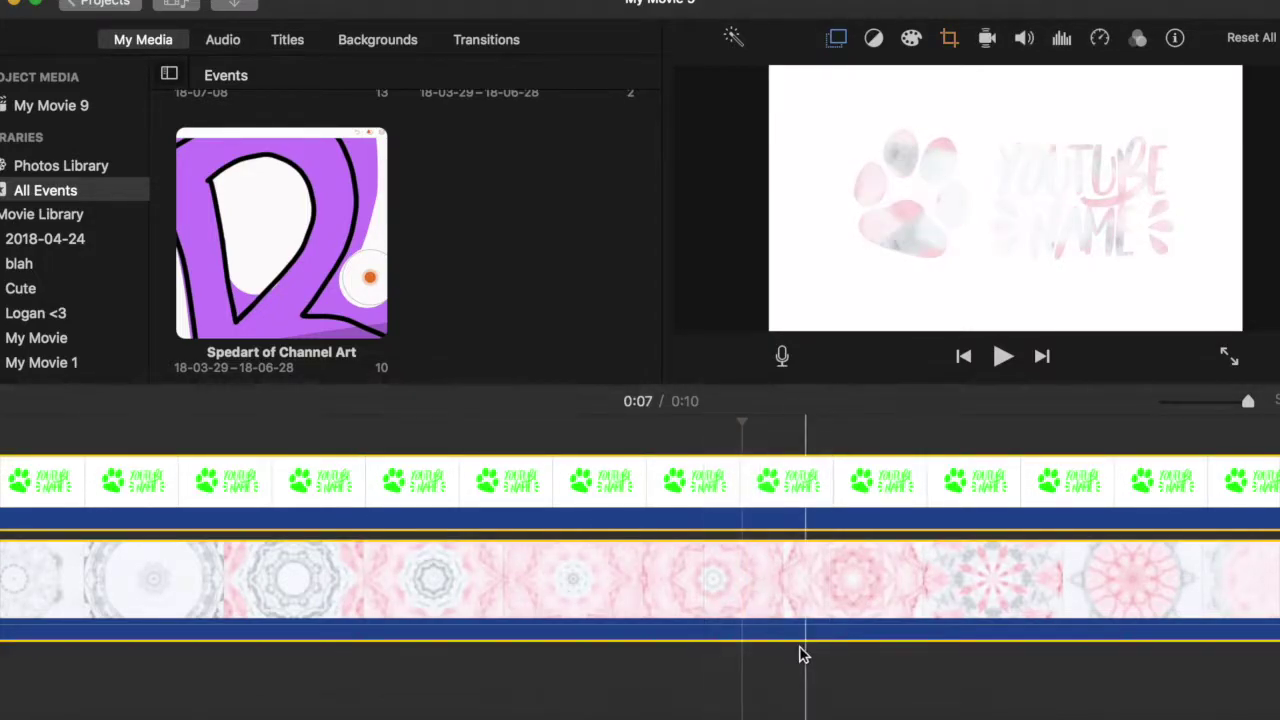
pyautogui.press('super+b')
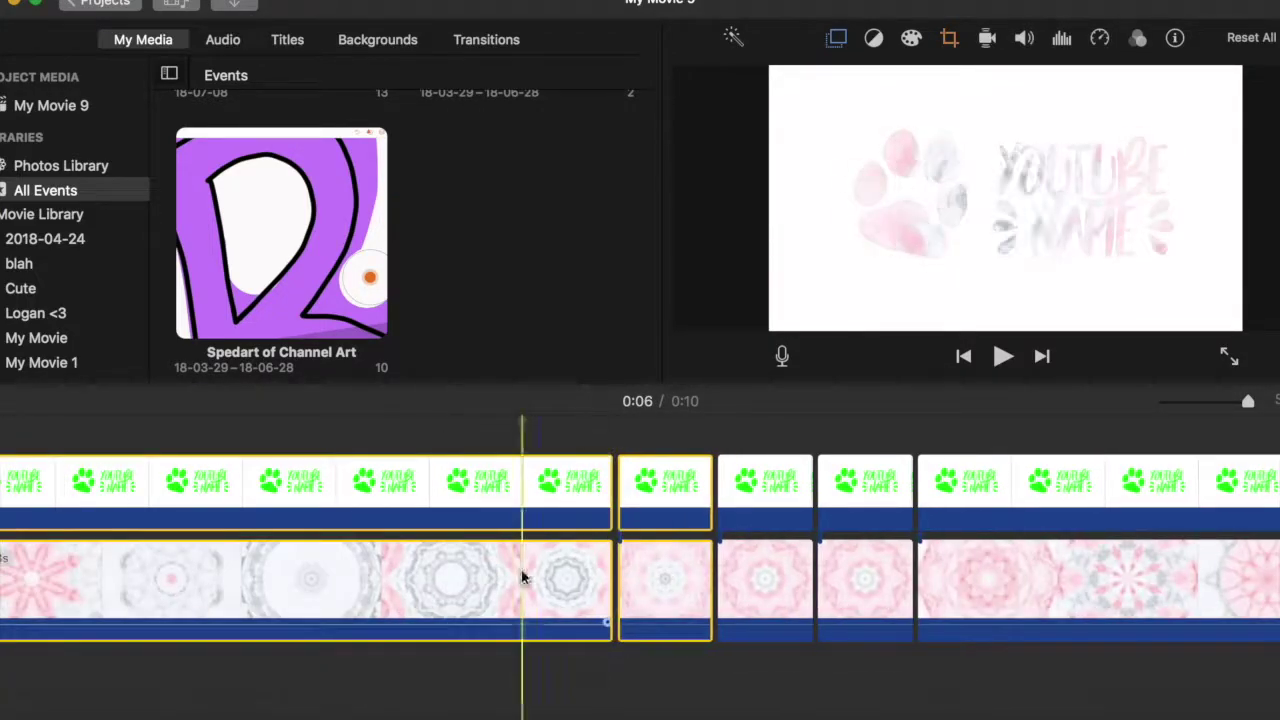
pyautogui.rightClick(337, 580)
pyautogui.click(380, 526)
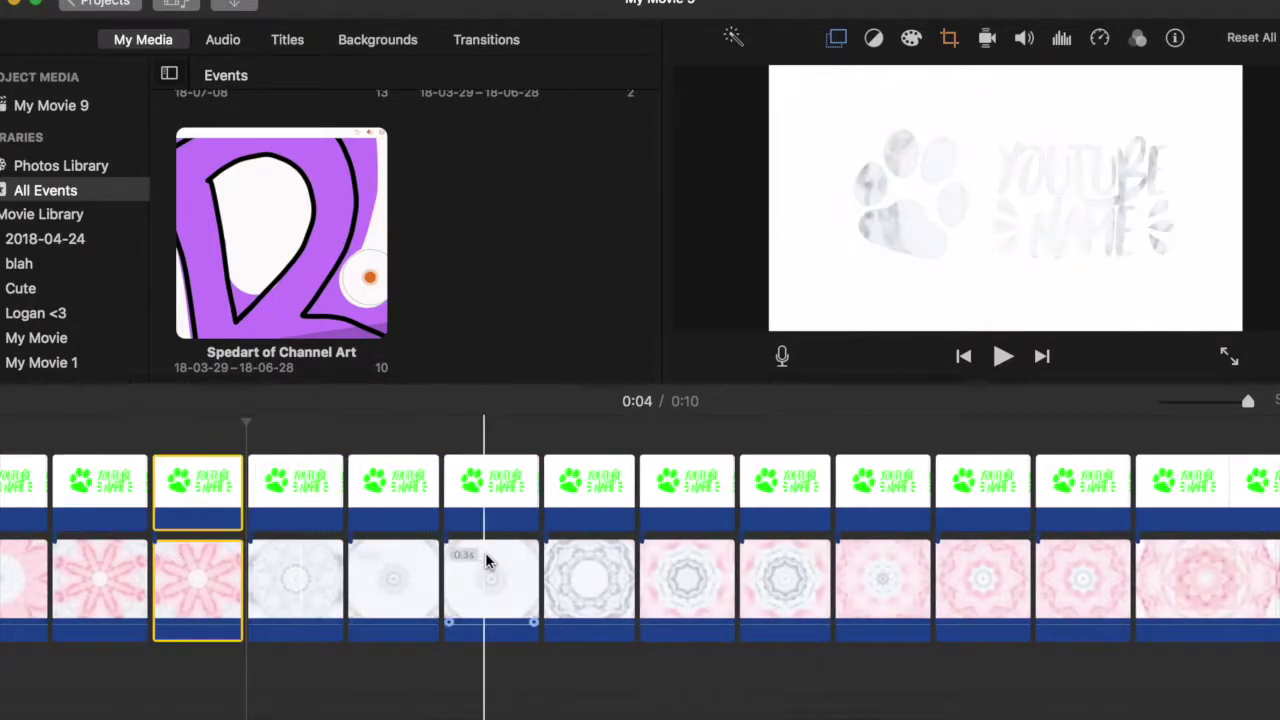
# - Look over the row of short split segments, from the first piece to the long remaining clip and back
pyautogui.hscroll(-10, 487, 561)
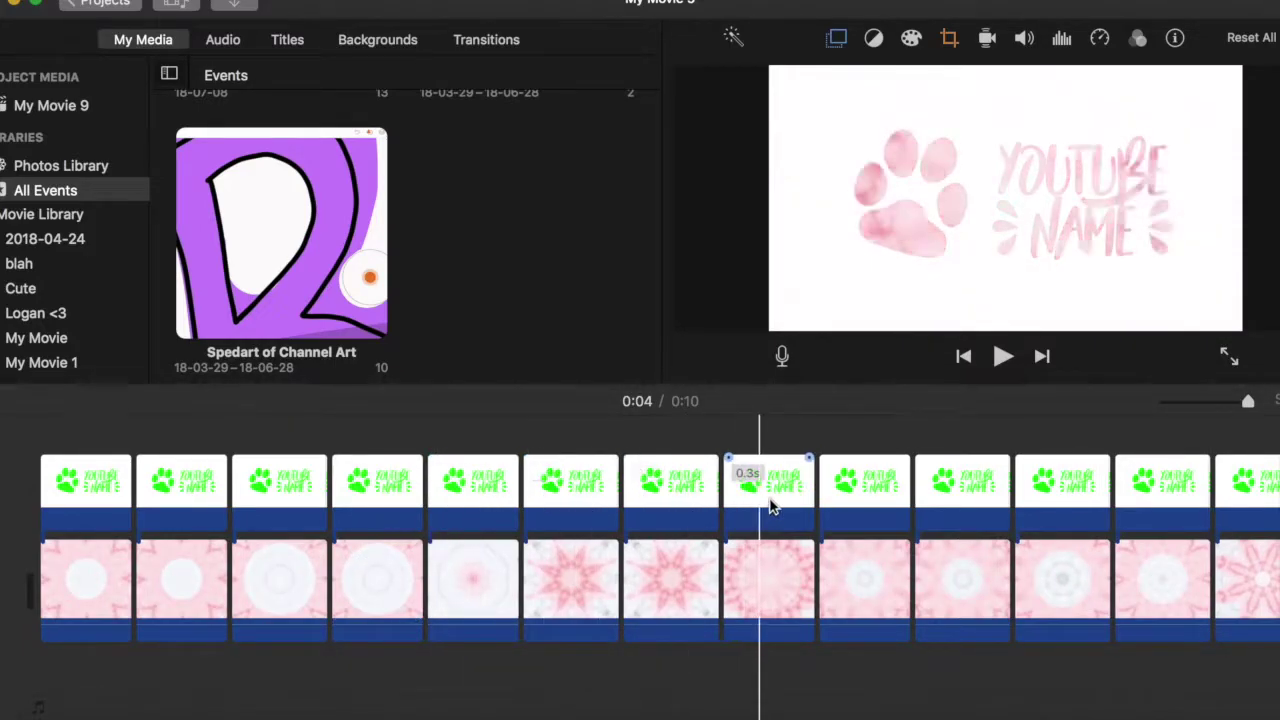
pyautogui.hscroll(5, 775, 510)
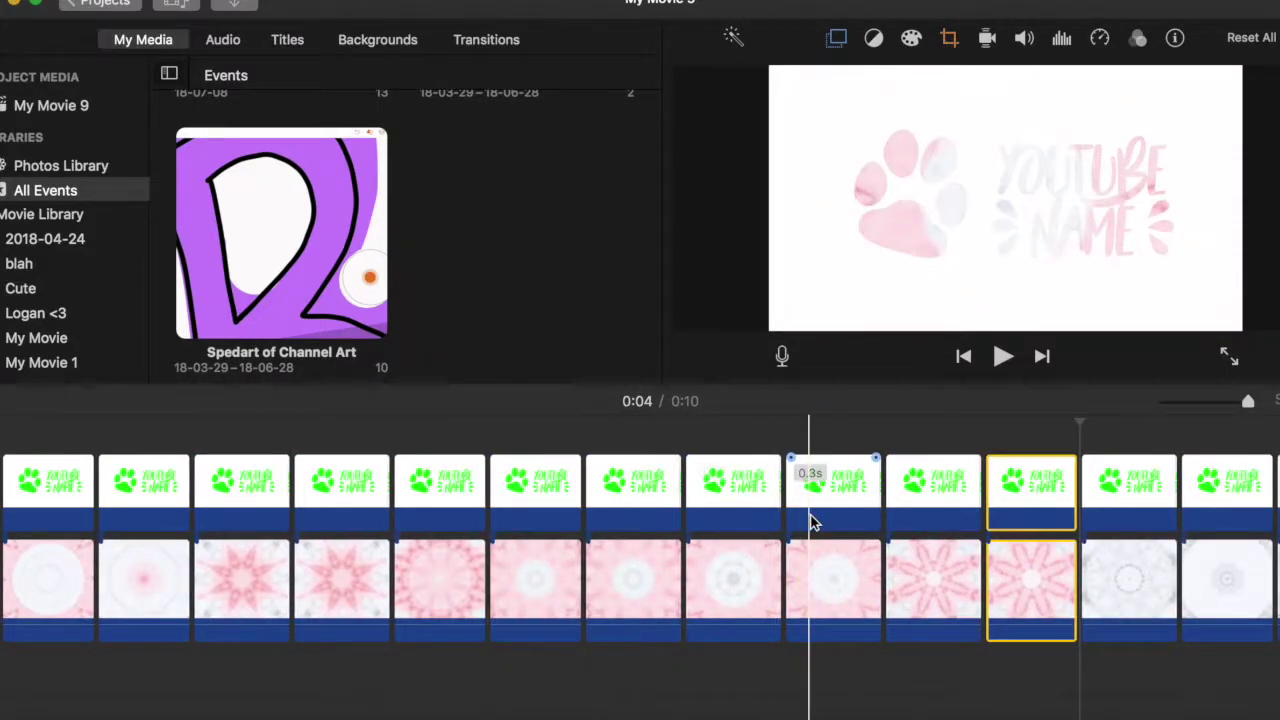
pyautogui.hscroll(5, 1080, 508)
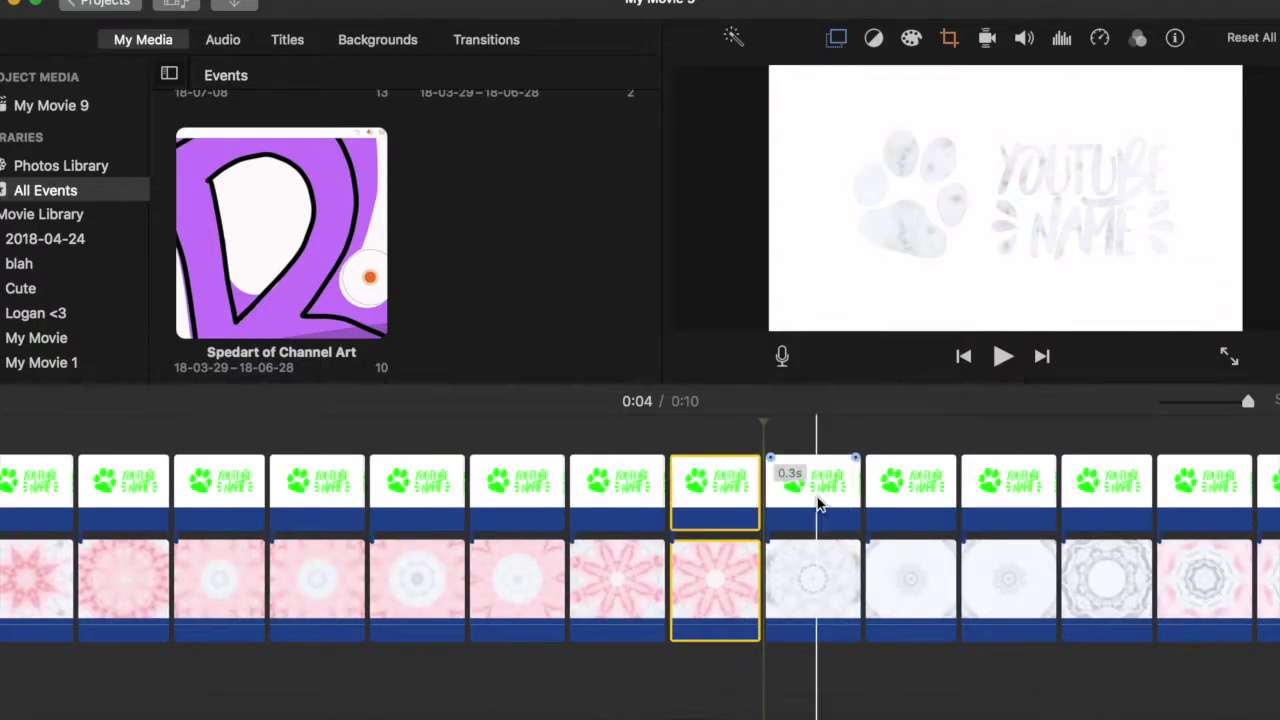
pyautogui.hscroll(5, 1050, 500)
pyautogui.hscroll(4, 1005, 495)
pyautogui.hscroll(3, 1008, 493)
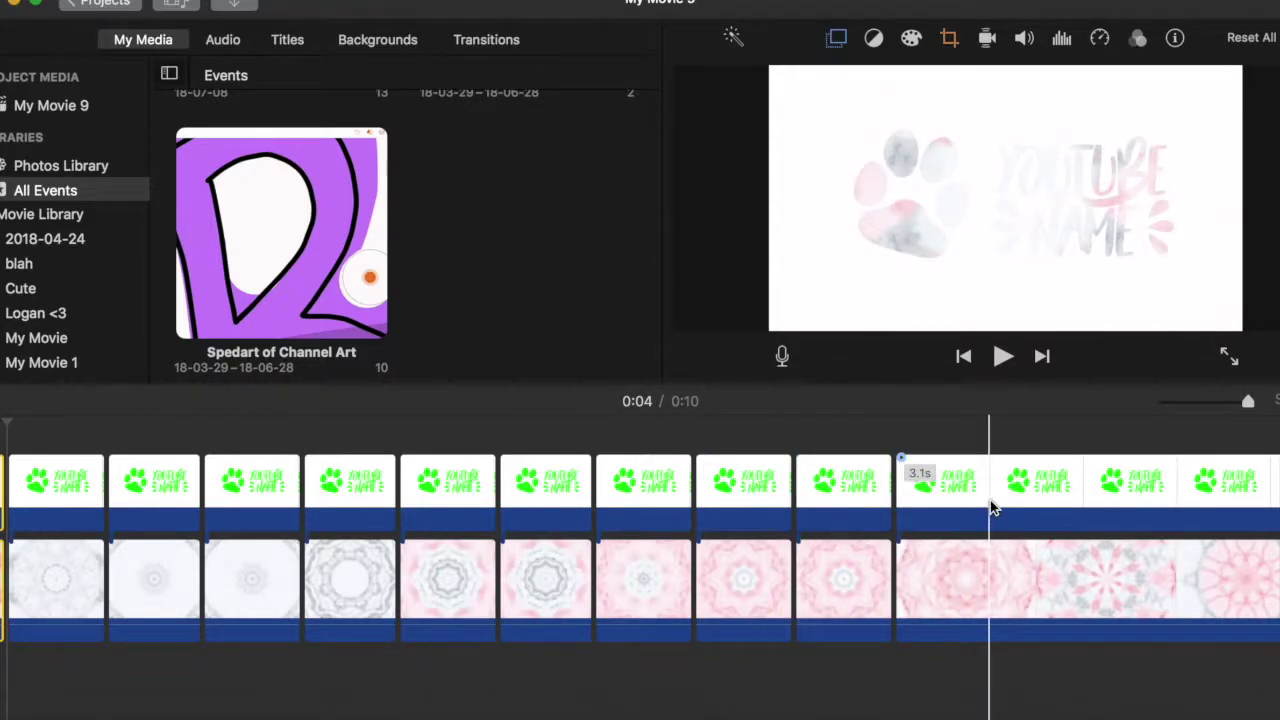
pyautogui.hscroll(-5, 780, 500)
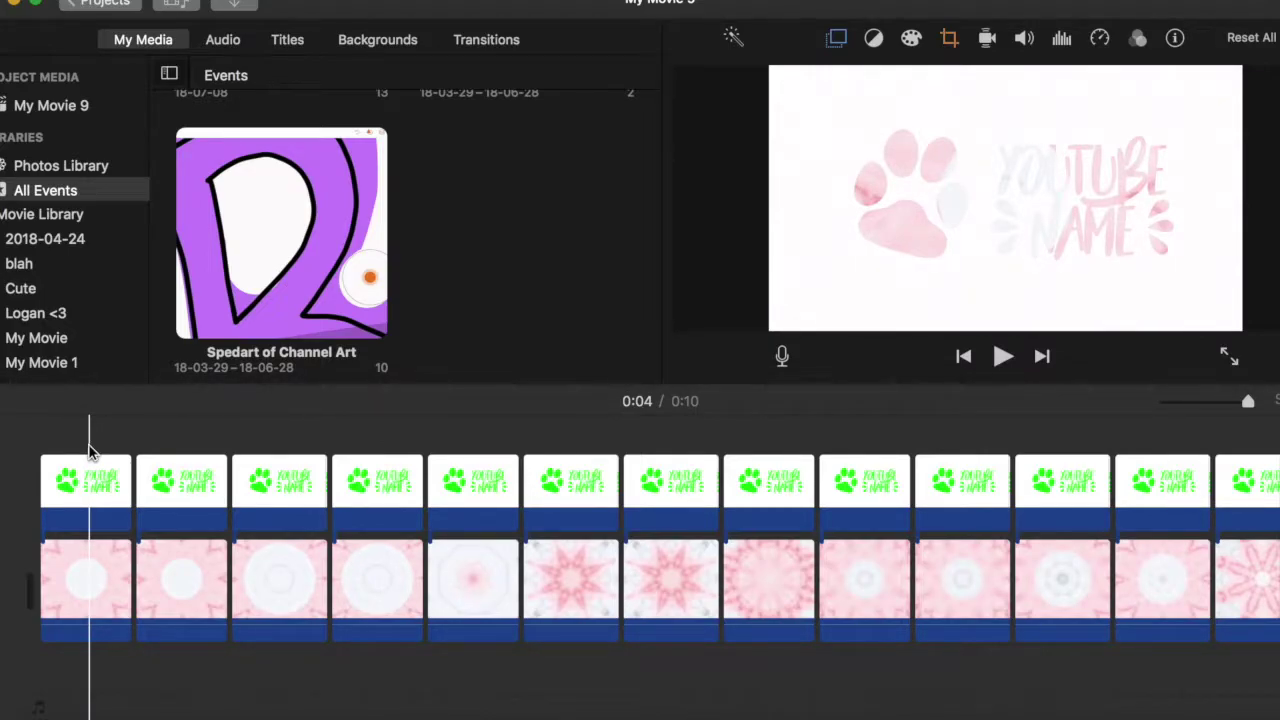
# - Set the first design segment's crop style to Ken Burns and swap its Start and End frames
pyautogui.click(86, 519)
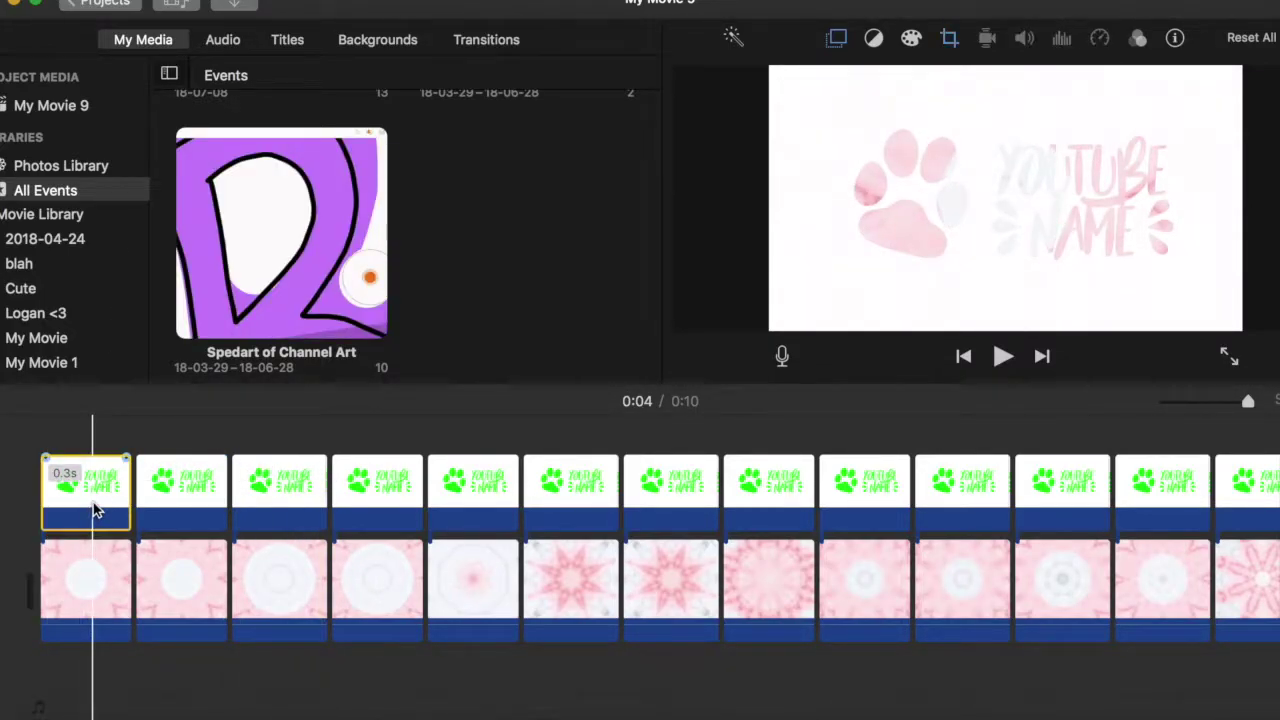
pyautogui.click(950, 40)
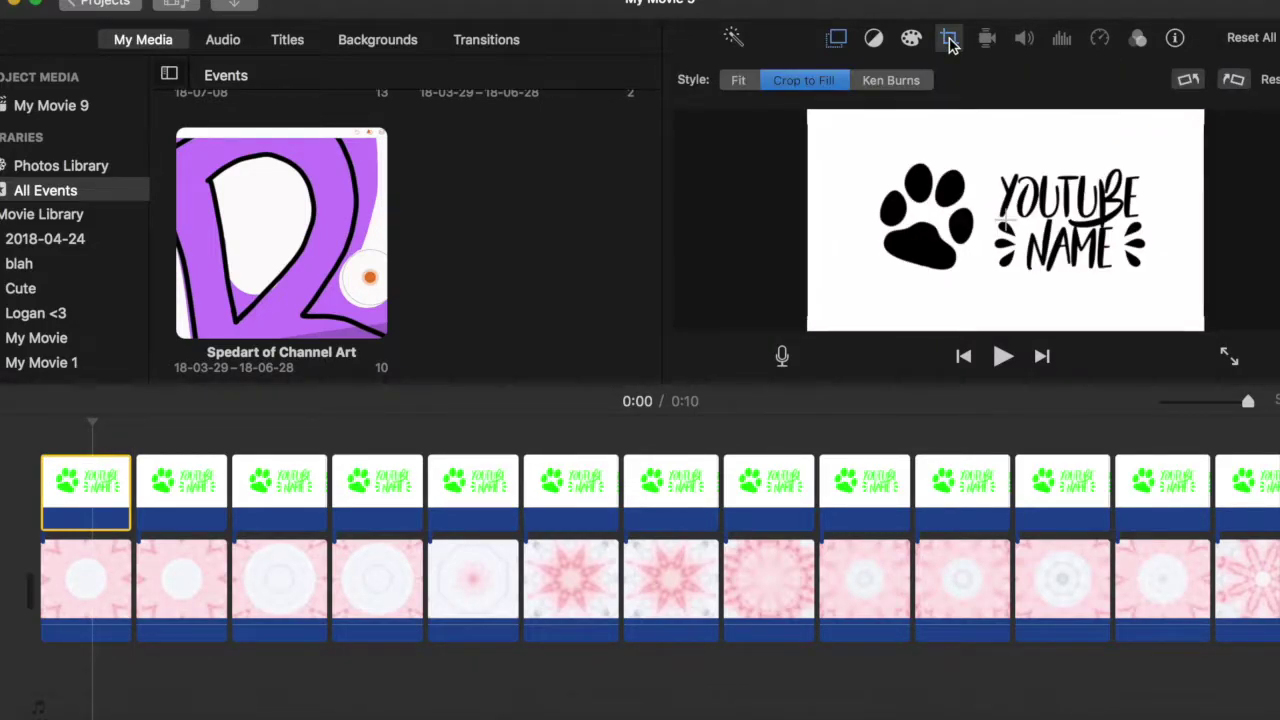
pyautogui.click(888, 86)
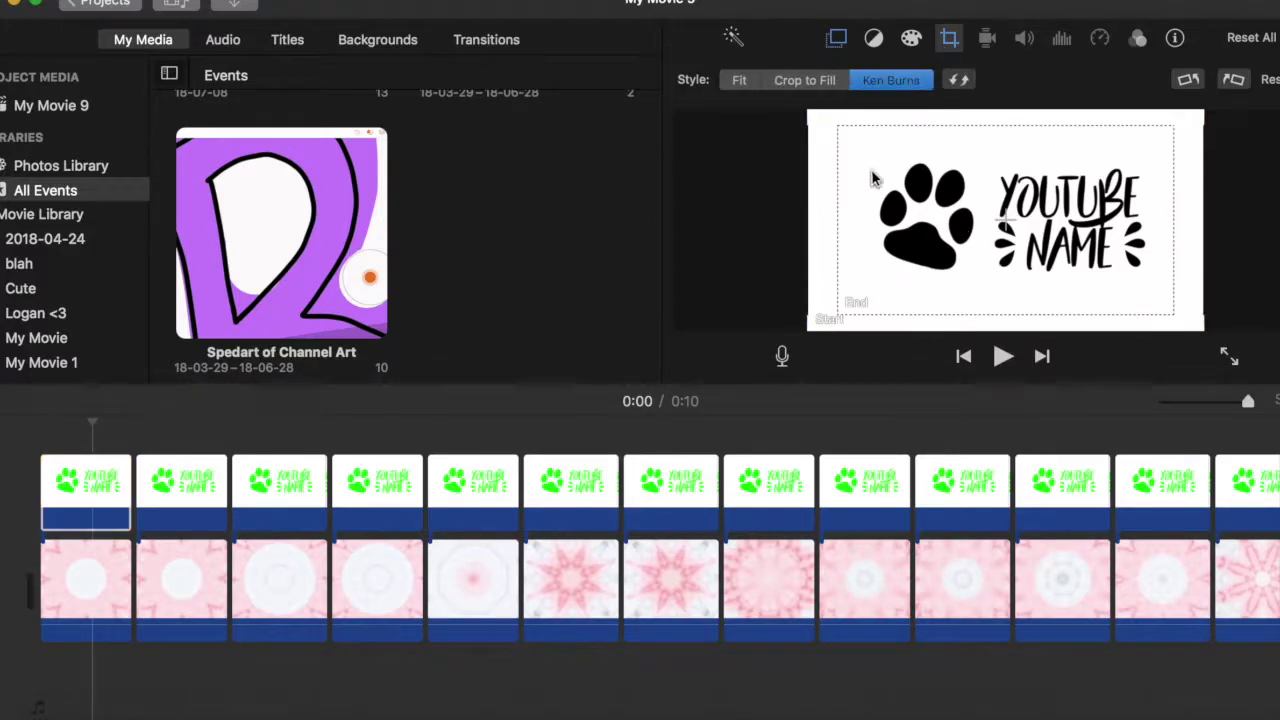
pyautogui.click(959, 81)
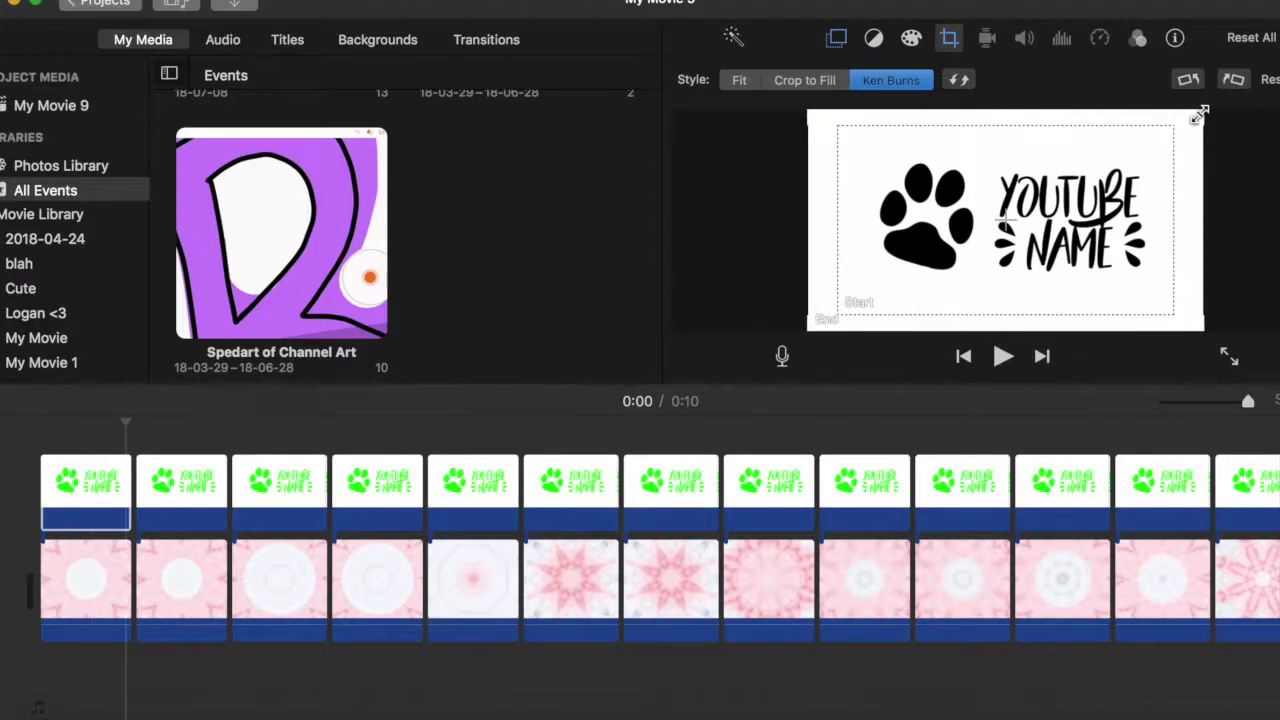
# - Shrink the first segment's End frame to the Start frame's size and shift it to the image's lower-left corner
pyautogui.moveTo(1199, 116); pyautogui.dragTo(1156, 170)
pyautogui.moveTo(962, 252); pyautogui.dragTo(985, 212)
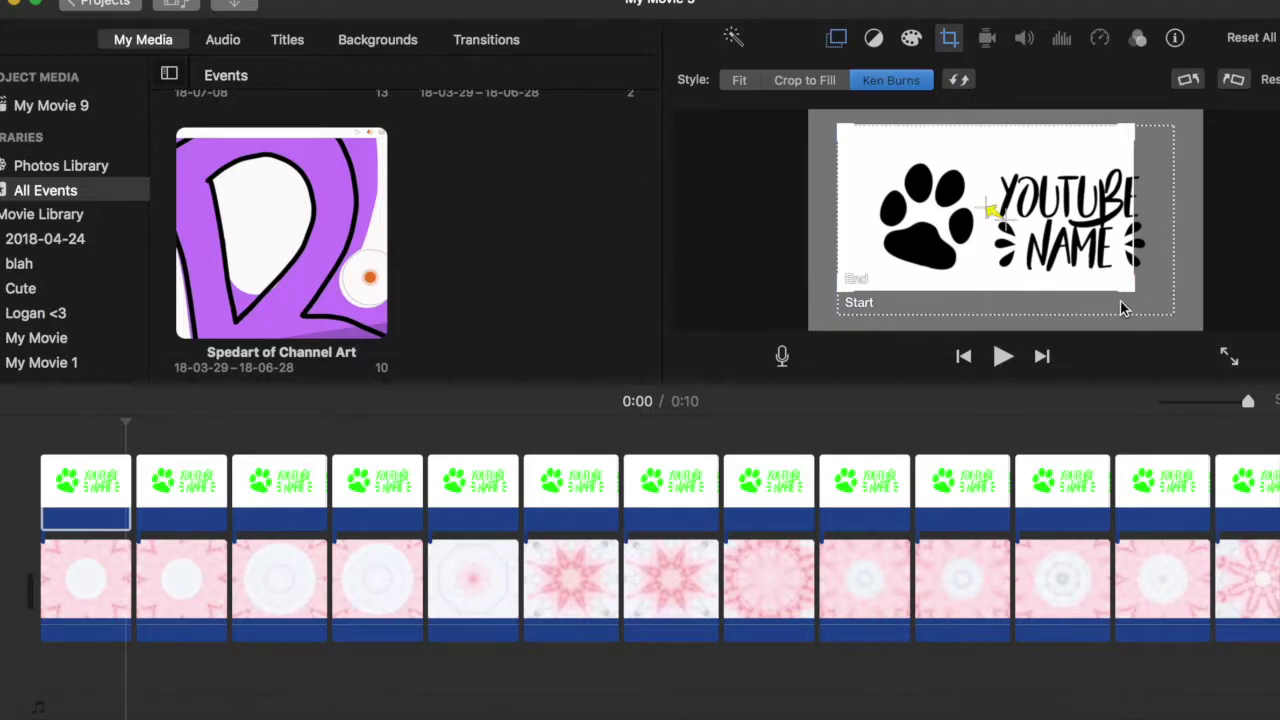
pyautogui.moveTo(1138, 293); pyautogui.dragTo(1162, 313)
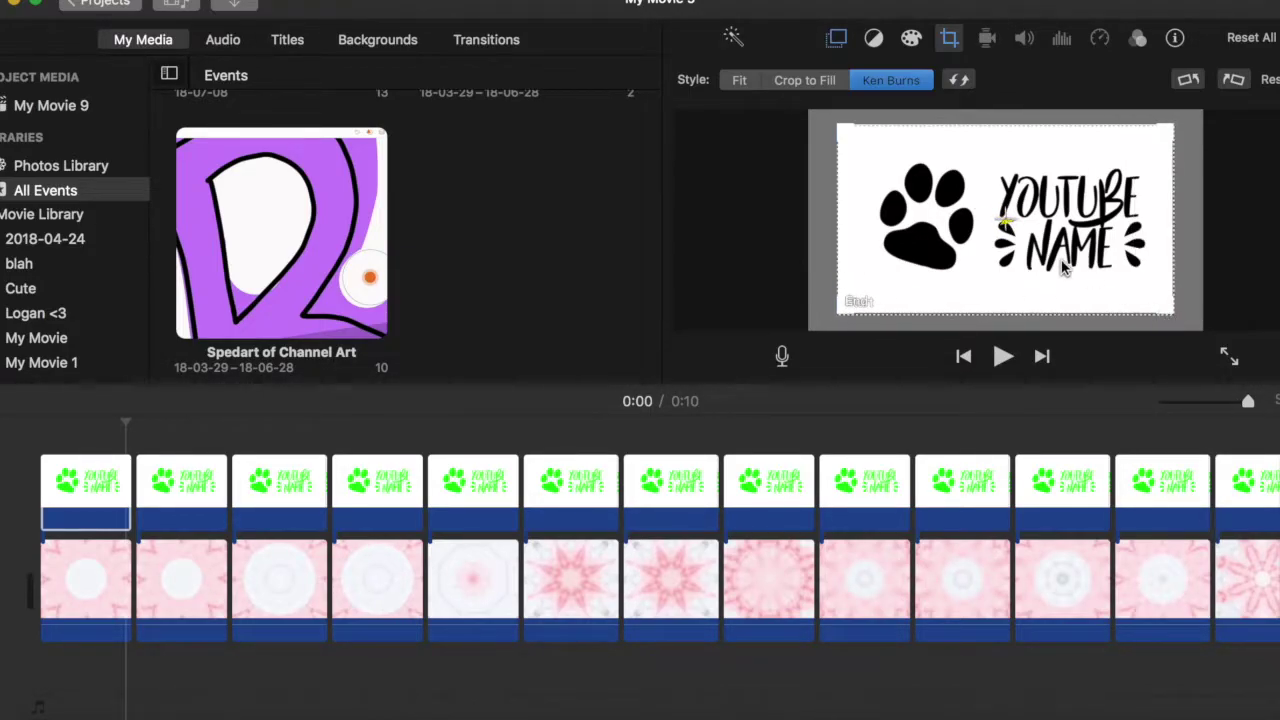
pyautogui.moveTo(1003, 222); pyautogui.dragTo(965, 257)
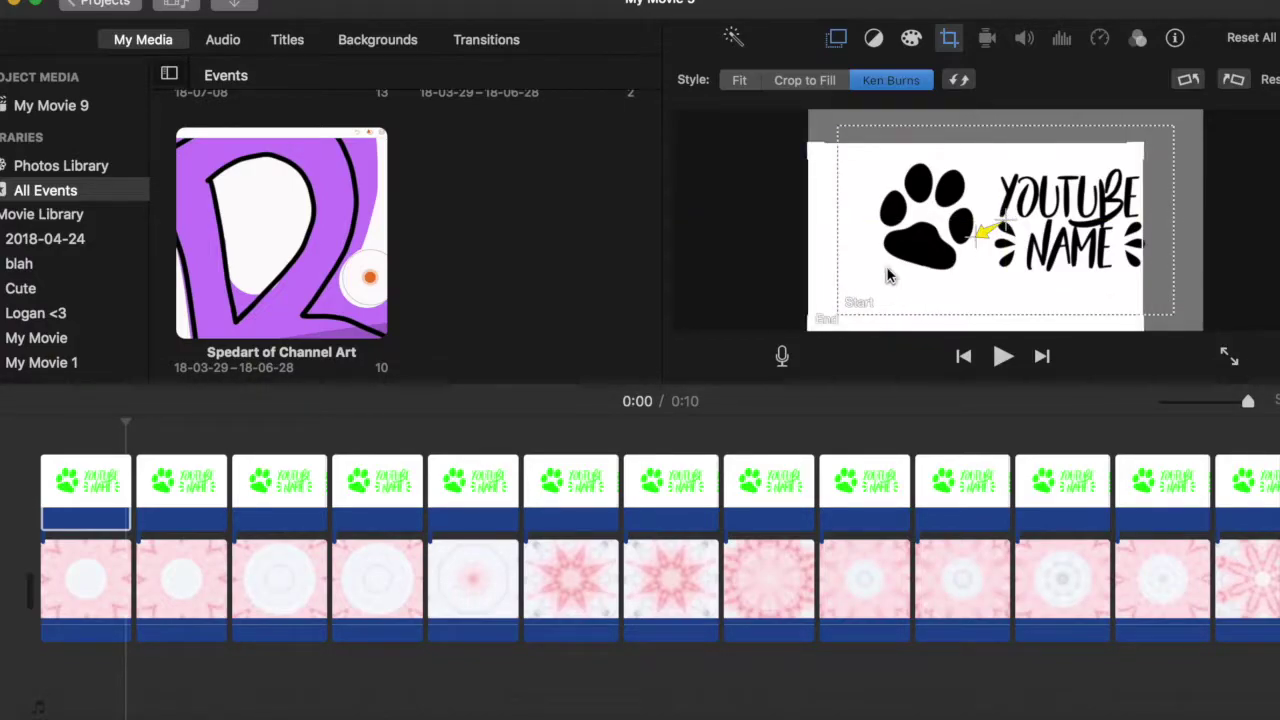
pyautogui.click(418, 428)
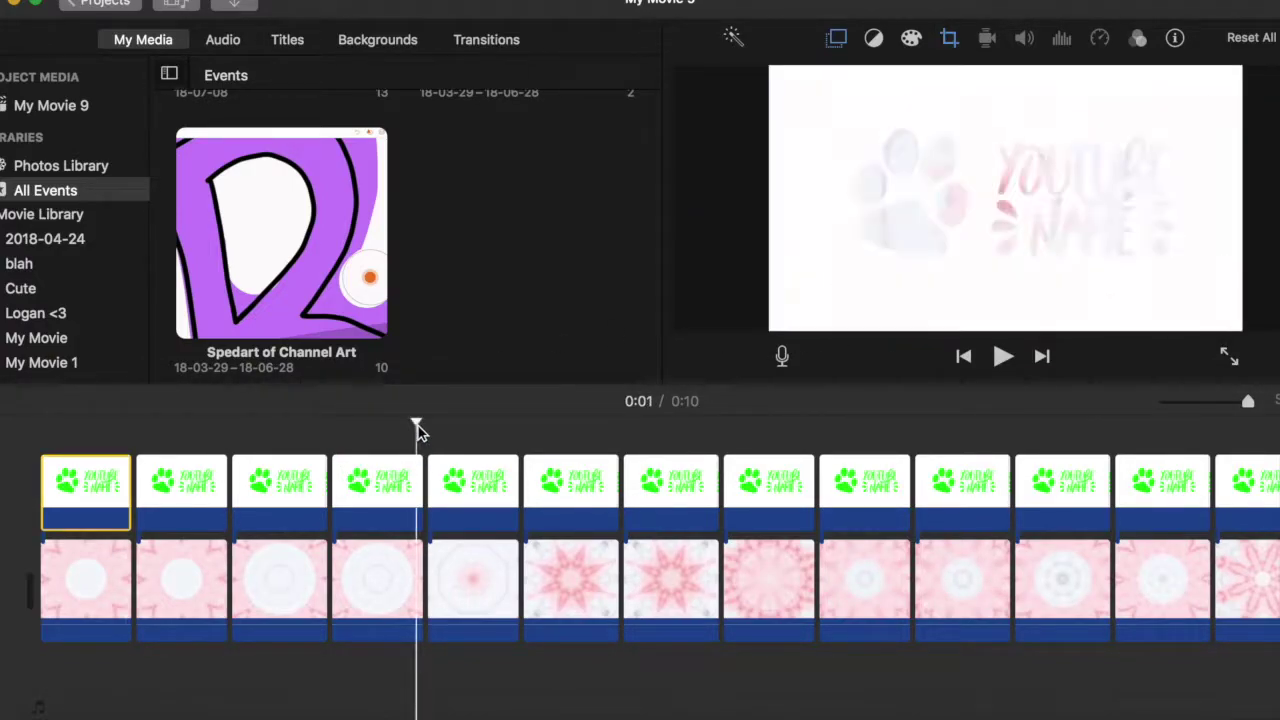
# - Check the first design segment's framing, then set the second segment's crop style to Ken Burns and swap its Start and End frames
pyautogui.click(193, 484)
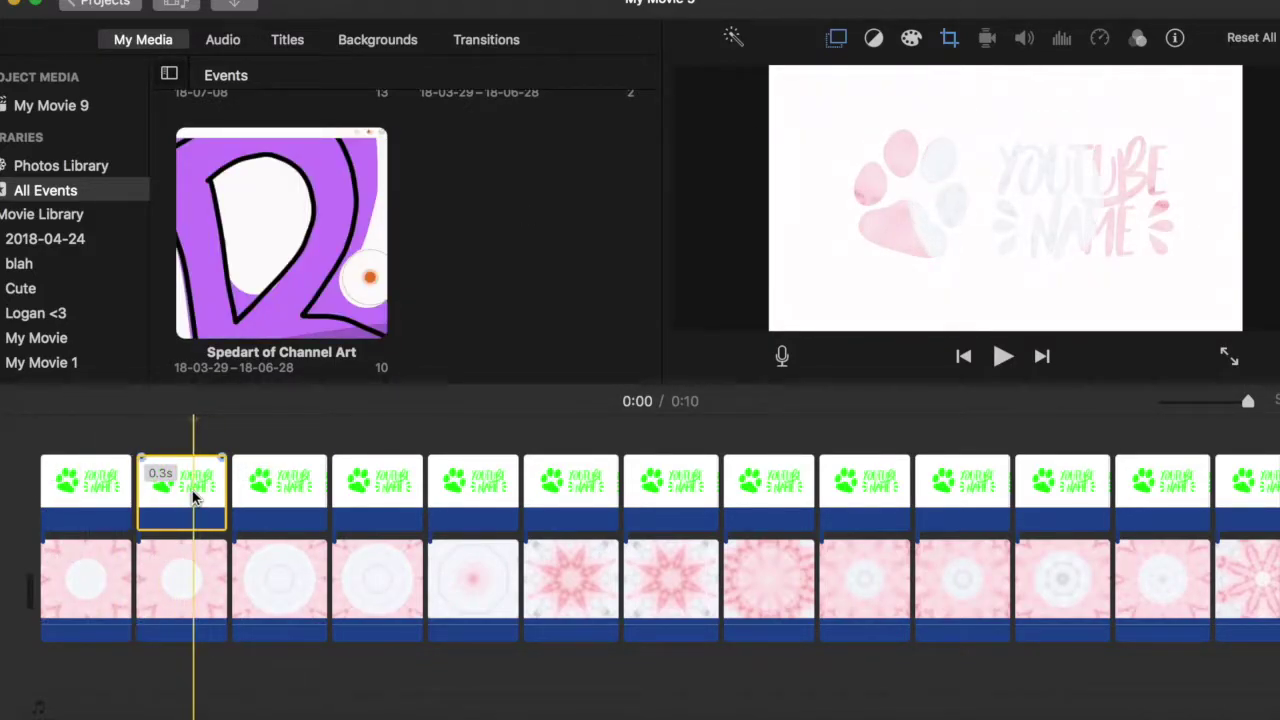
pyautogui.click(115, 490)
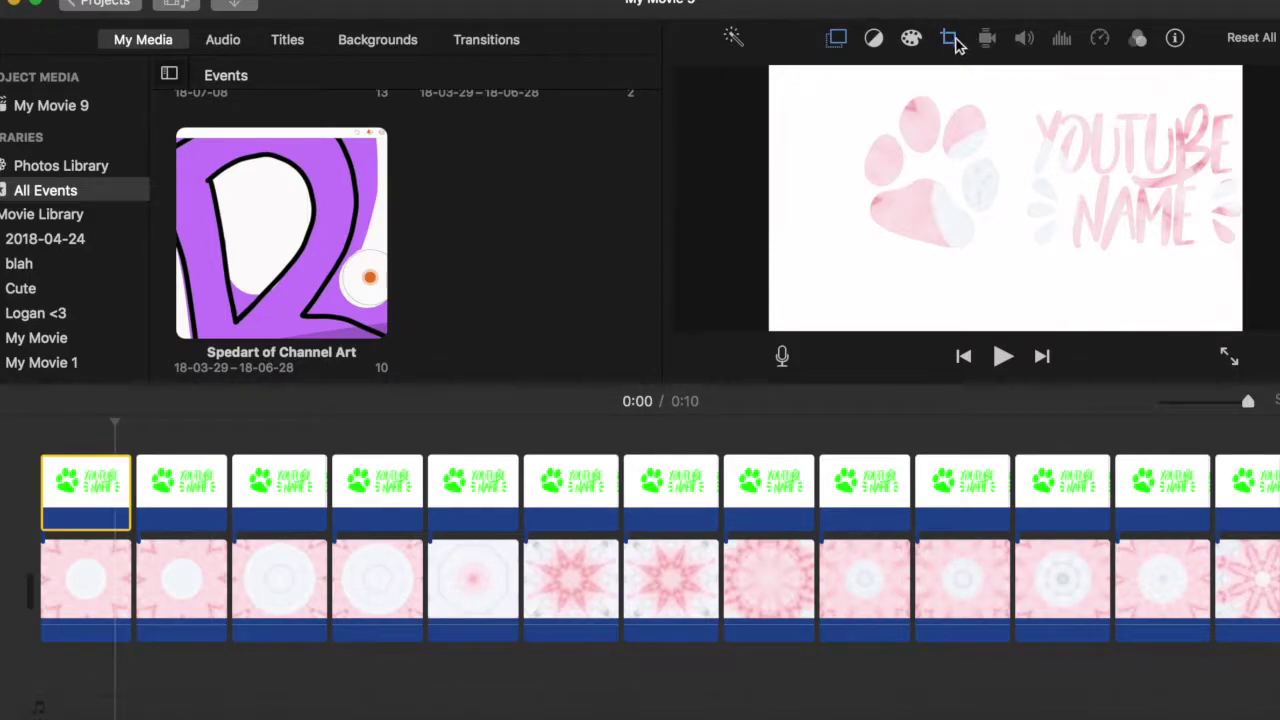
pyautogui.click(950, 40)
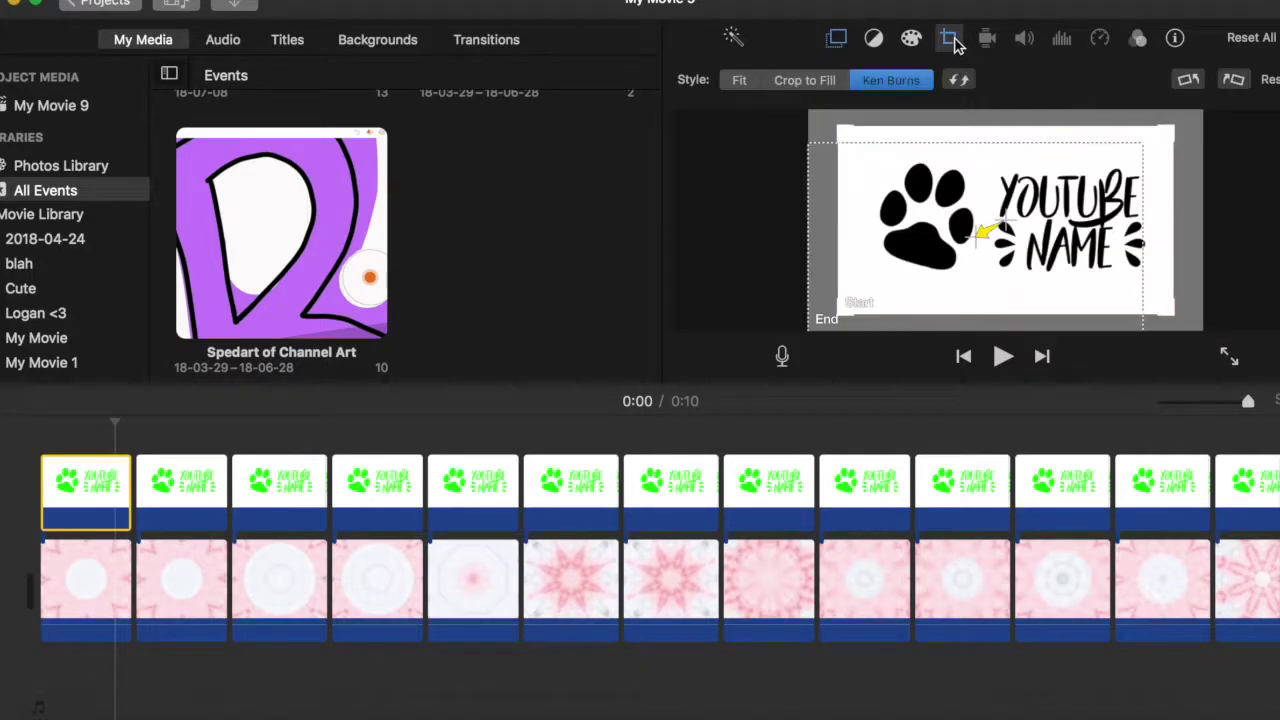
pyautogui.click(175, 517)
pyautogui.click(893, 80)
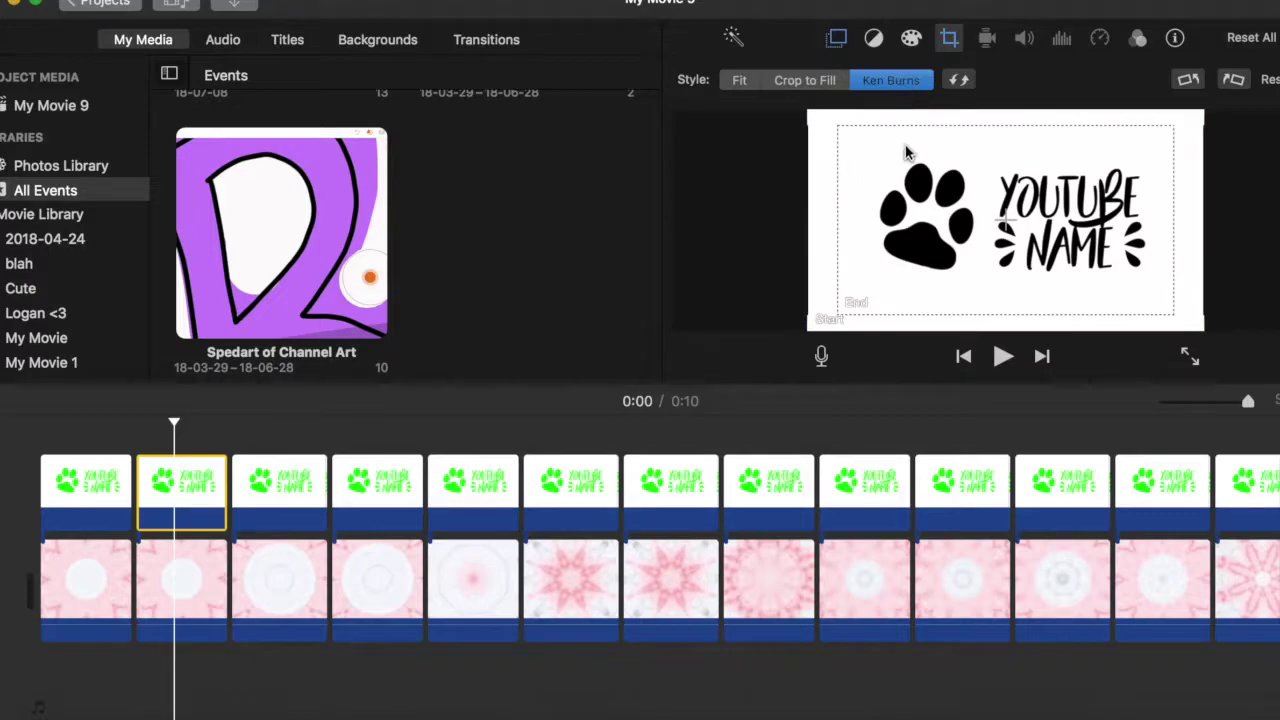
pyautogui.click(959, 80)
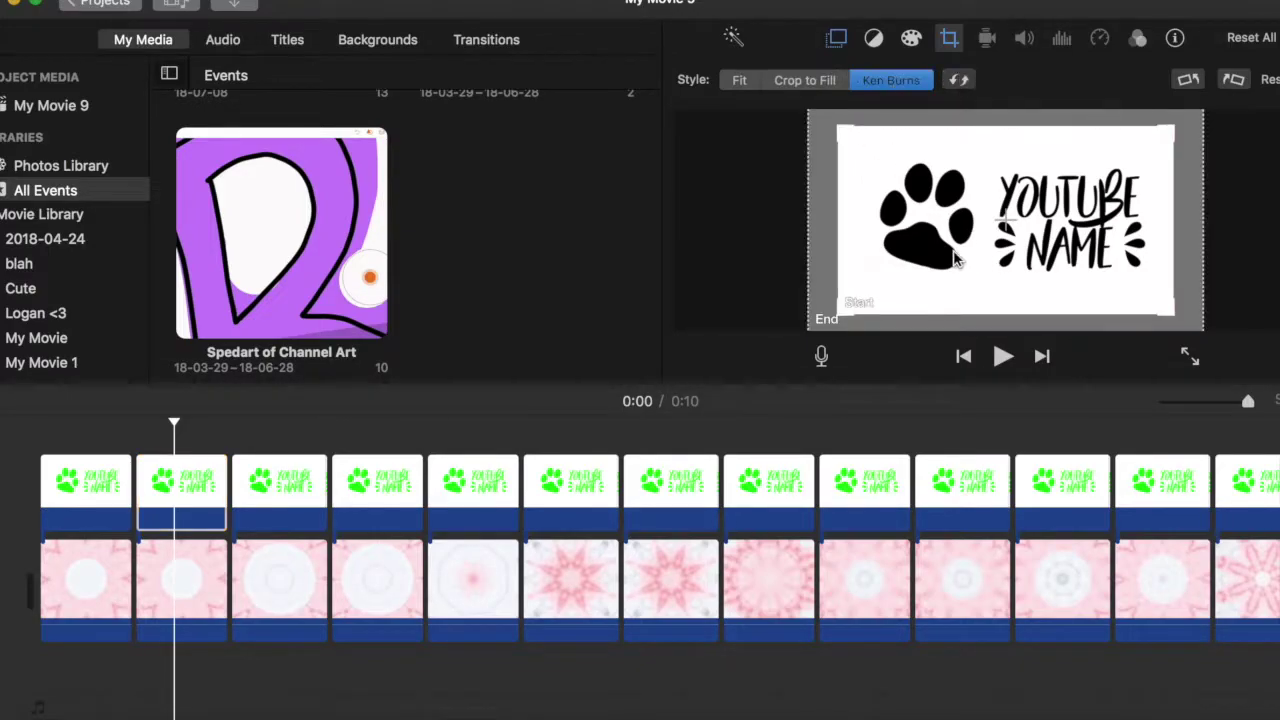
# - Move the second segment's Start frame to the image's lower-left corner, and shrink its End frame to the same size at the upper middle
pyautogui.moveTo(955, 258); pyautogui.dragTo(912, 293)
pyautogui.click(1198, 150)
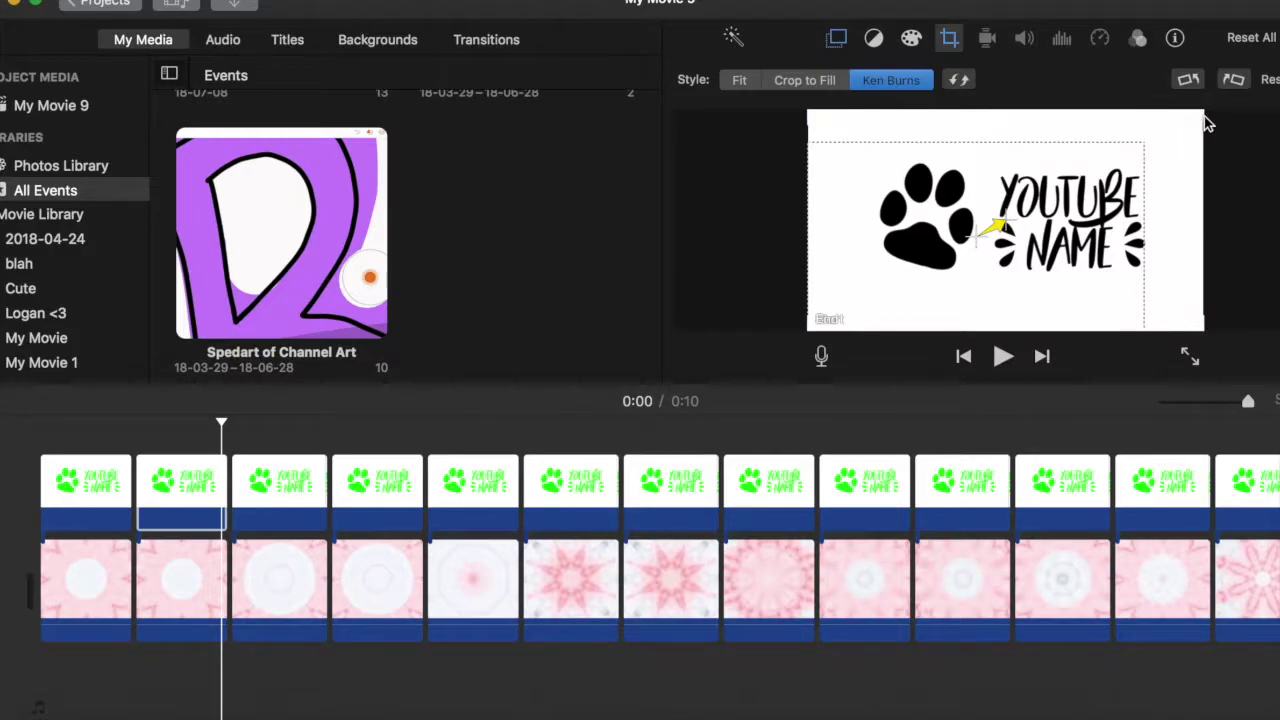
pyautogui.moveTo(1200, 113); pyautogui.dragTo(1142, 158)
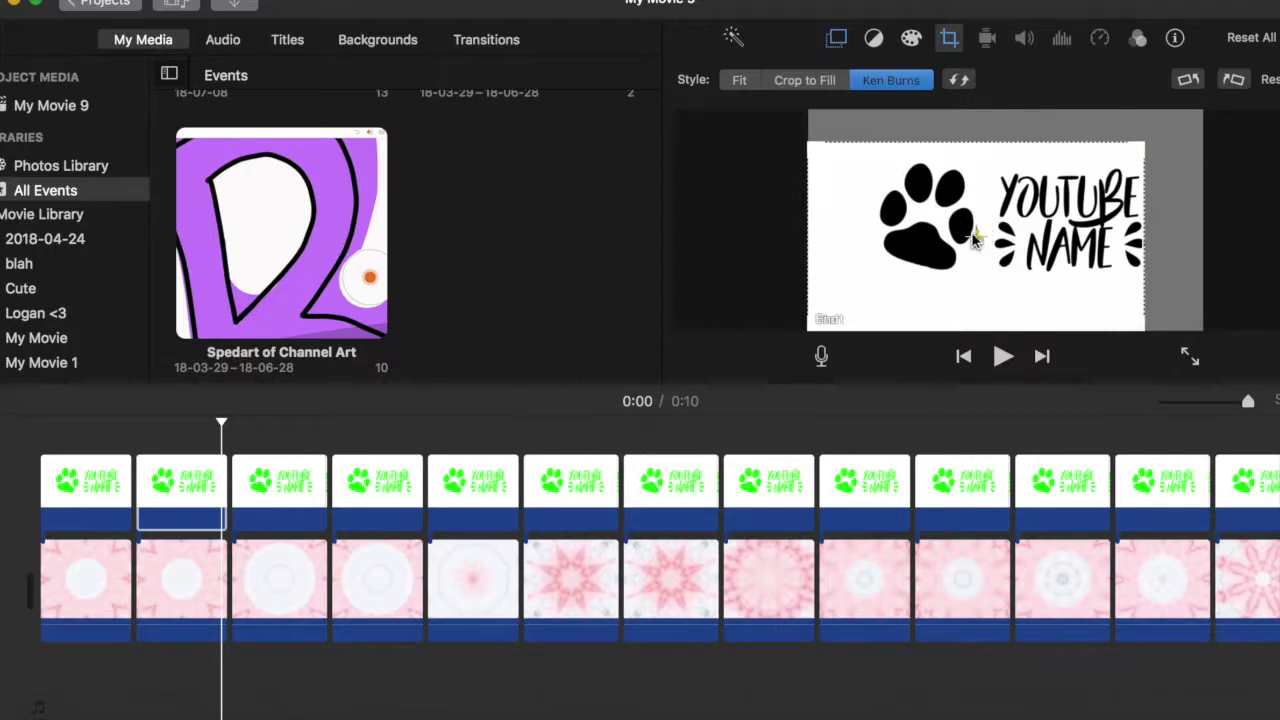
pyautogui.moveTo(975, 240); pyautogui.dragTo(1005, 150)
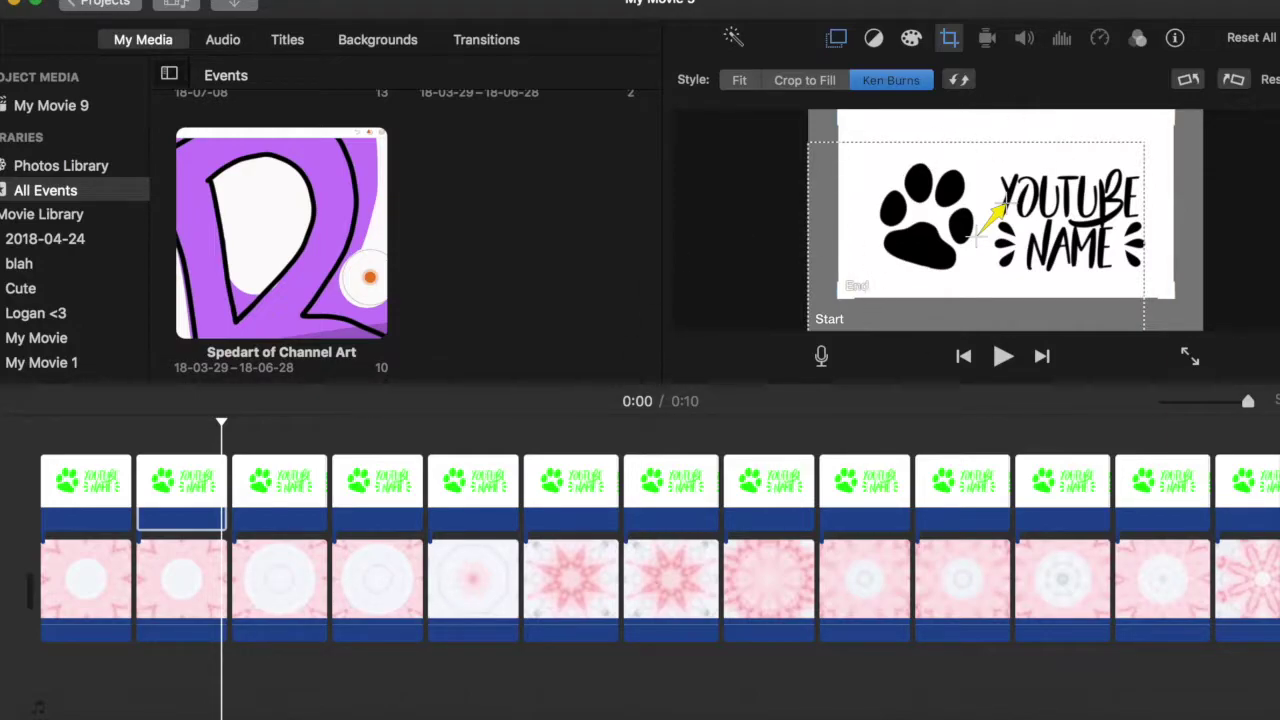
pyautogui.press('Return')
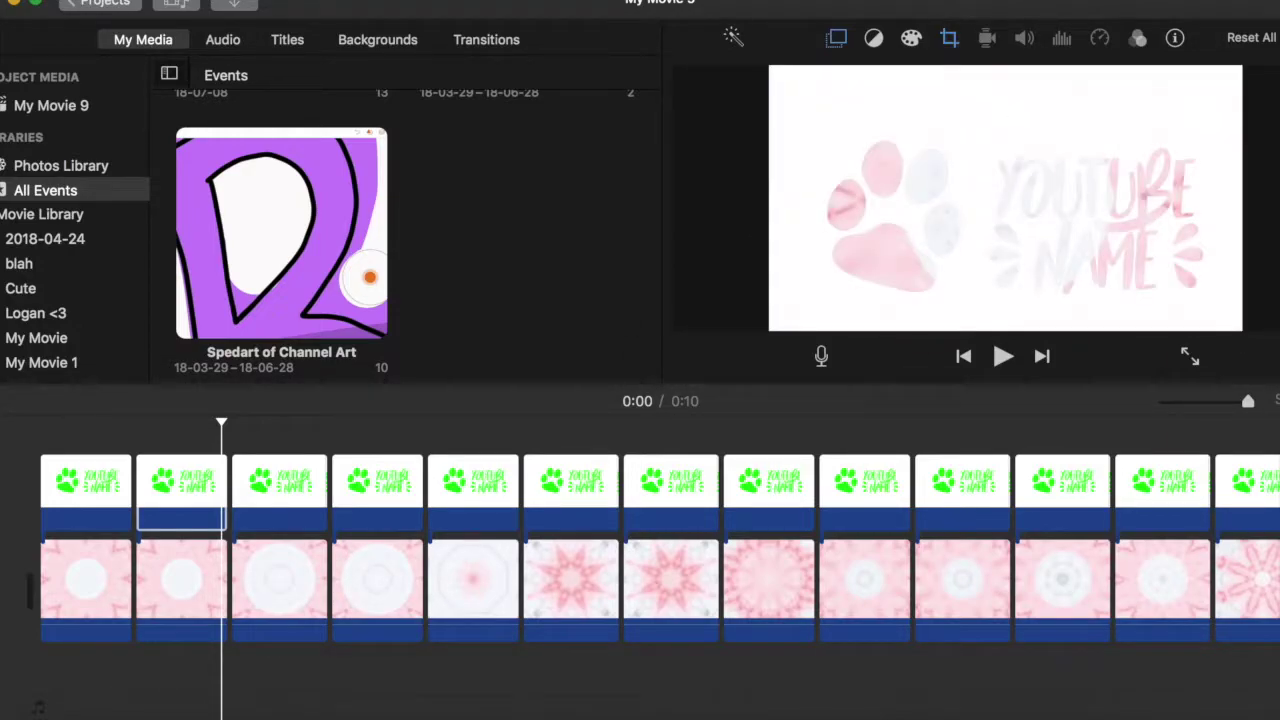
# - Set the third design segment's crop style to Ken Burns and swap its Start and End frames
pyautogui.click(296, 474)
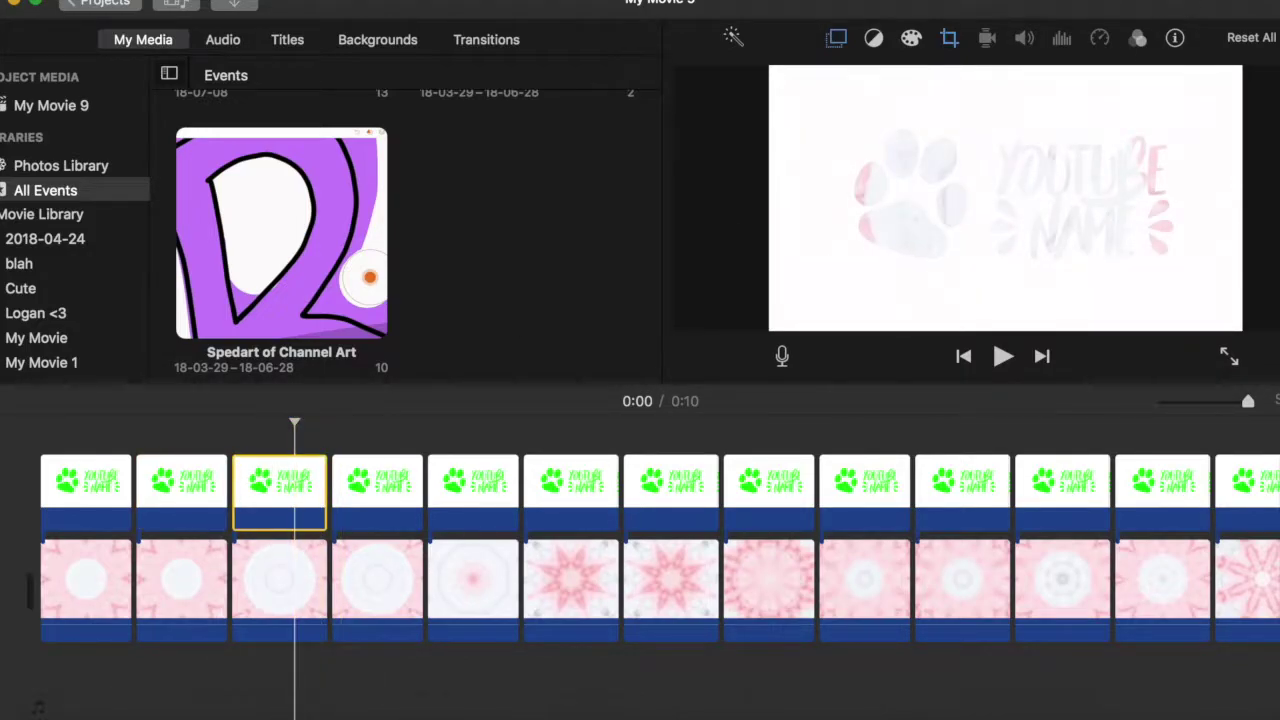
pyautogui.click(950, 40)
pyautogui.click(886, 82)
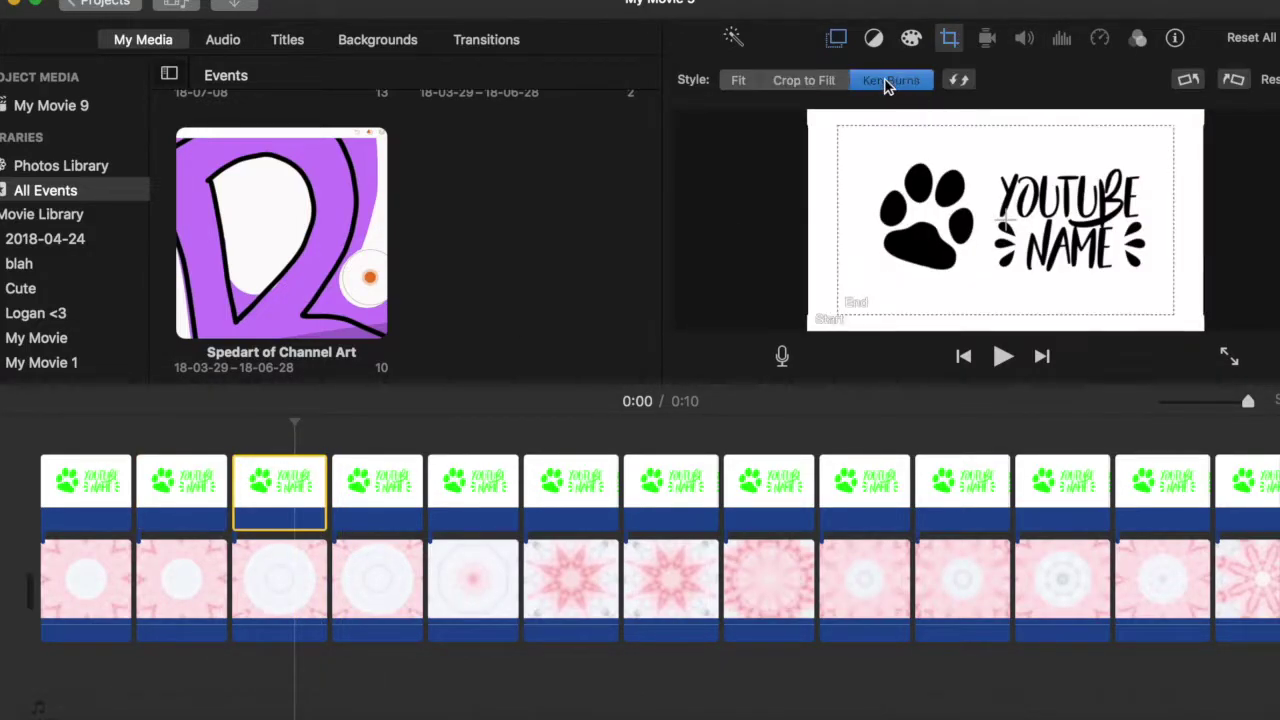
pyautogui.click(960, 81)
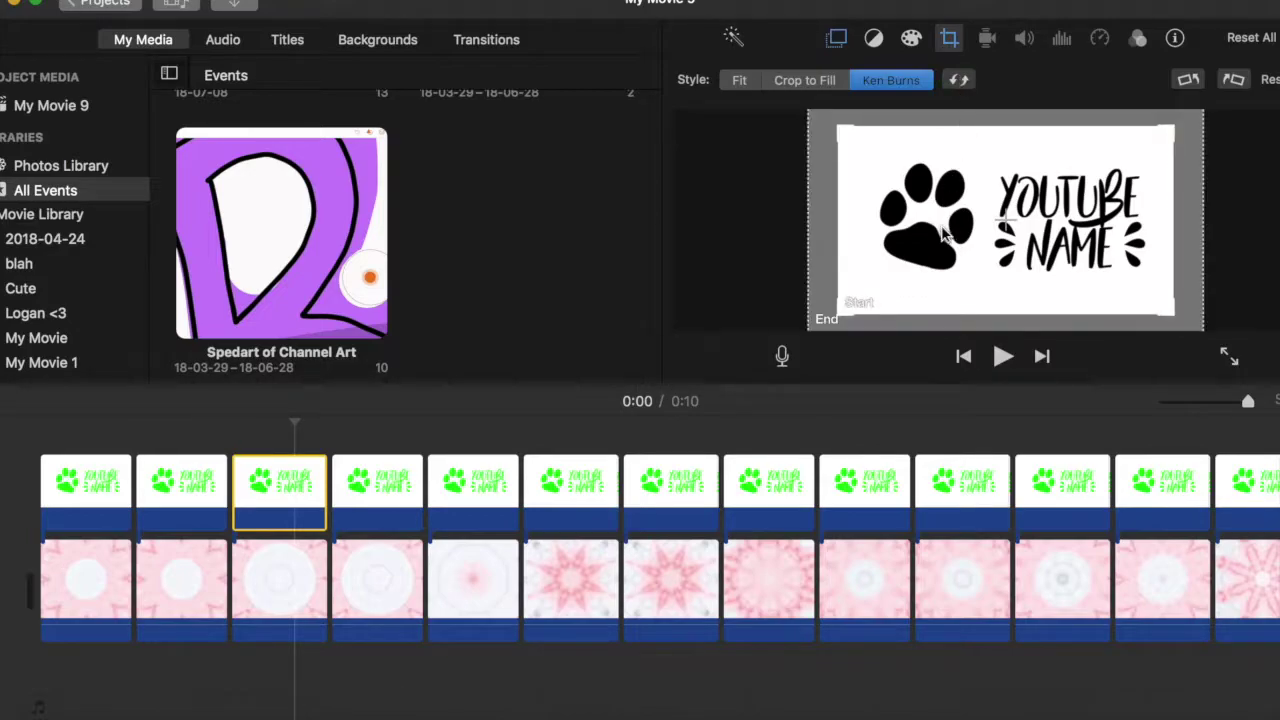
# - Move the third segment's Start frame to the image's top edge, and shrink its End frame to the same size against the right edge
pyautogui.moveTo(1008, 225); pyautogui.dragTo(1008, 212)
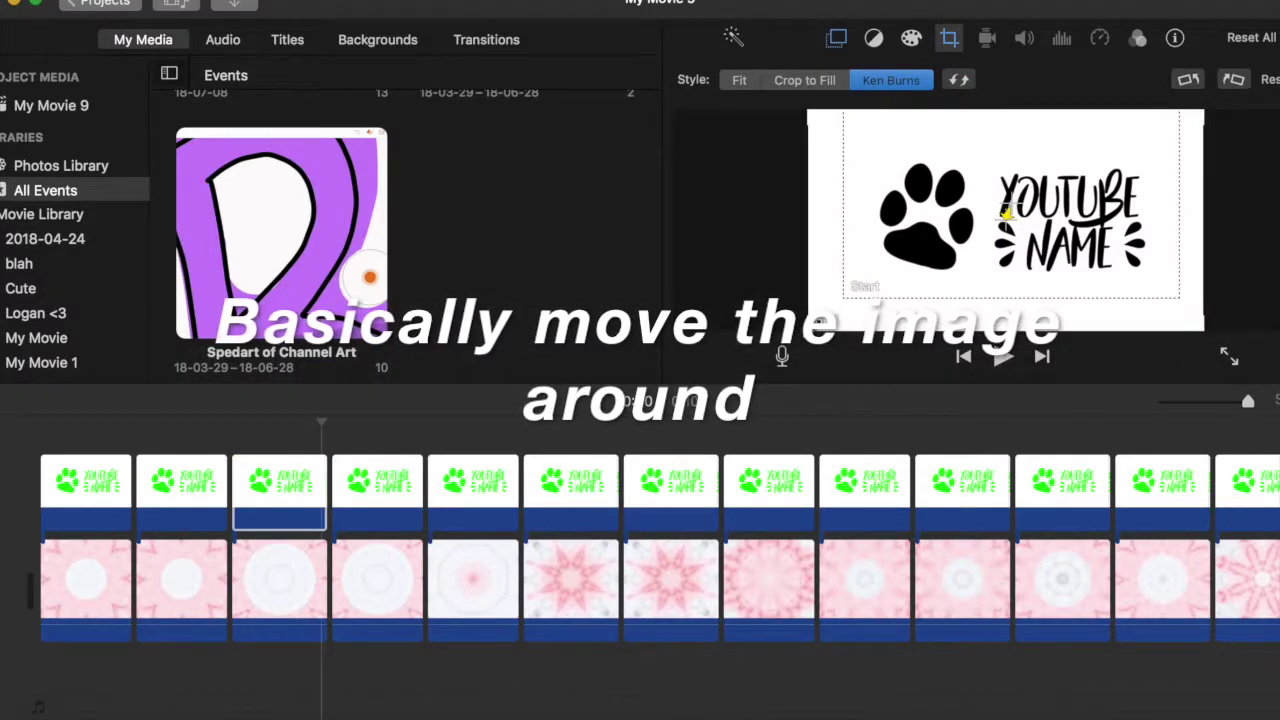
pyautogui.moveTo(809, 329); pyautogui.dragTo(830, 298)
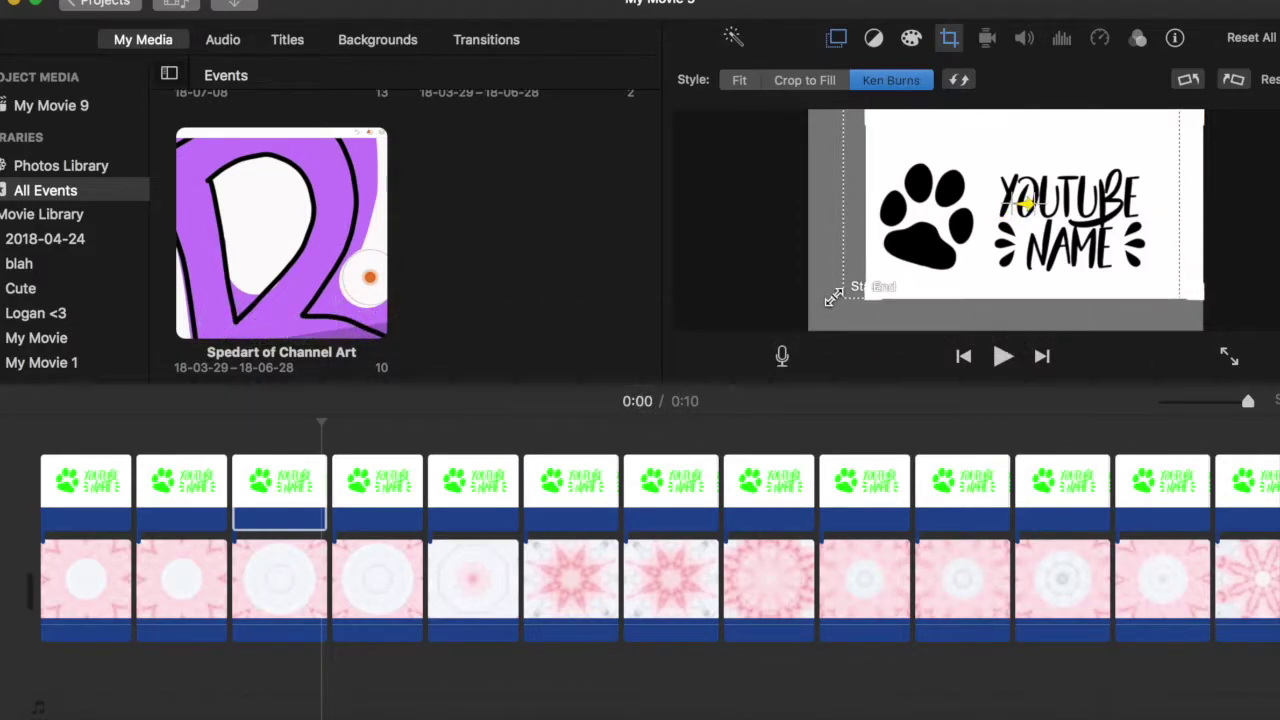
pyautogui.click(497, 430)
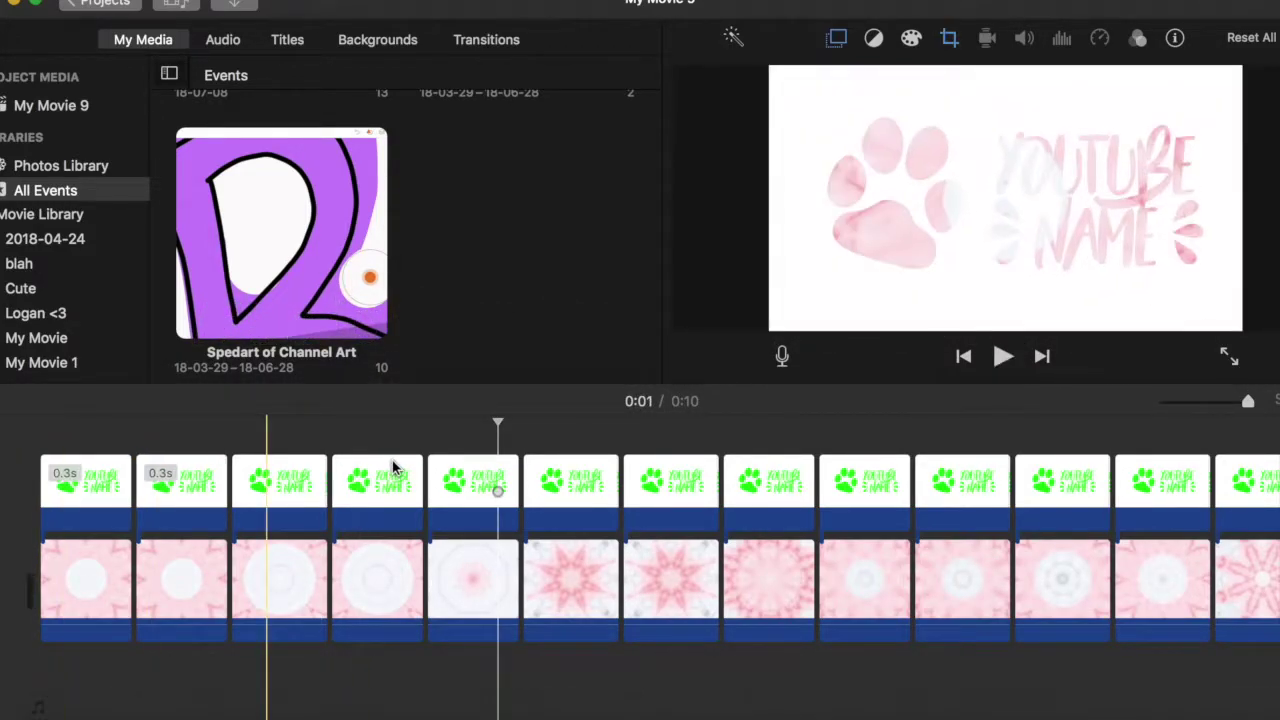
# - Play the intro from the beginning to review the motion of the first three segments
pyautogui.moveTo(443, 423); pyautogui.dragTo(67, 438)
pyautogui.press('space')
pyautogui.press('space')
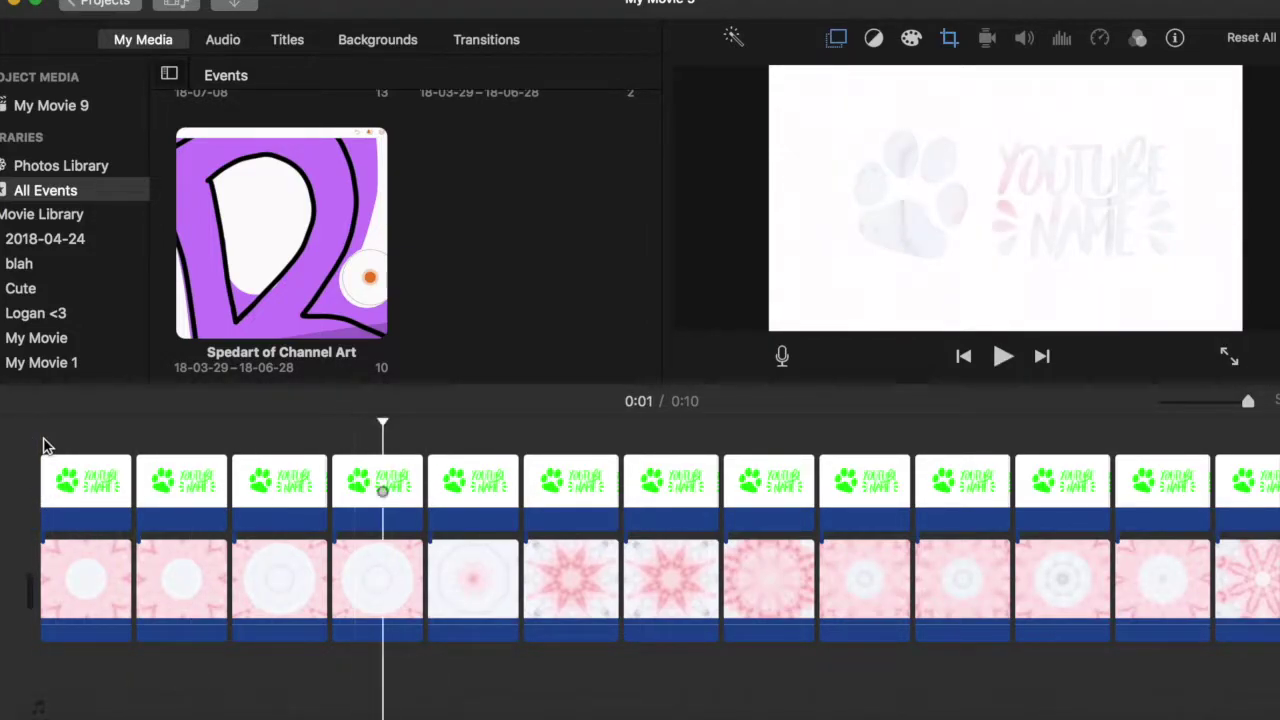
# - Apply Ken Burns moves with shifted Start and End frames to the remaining short design segments up to about 0:07
pyautogui.click(297, 500)
pyautogui.click(949, 40)
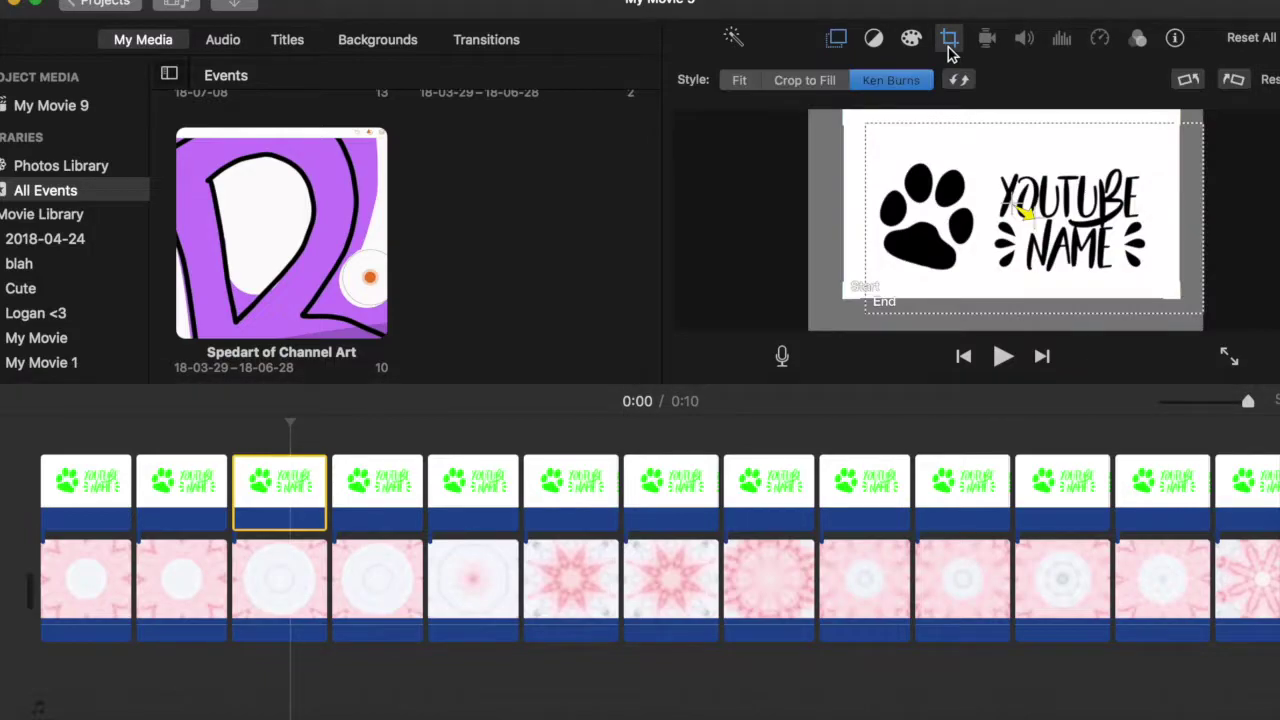
pyautogui.press('space')
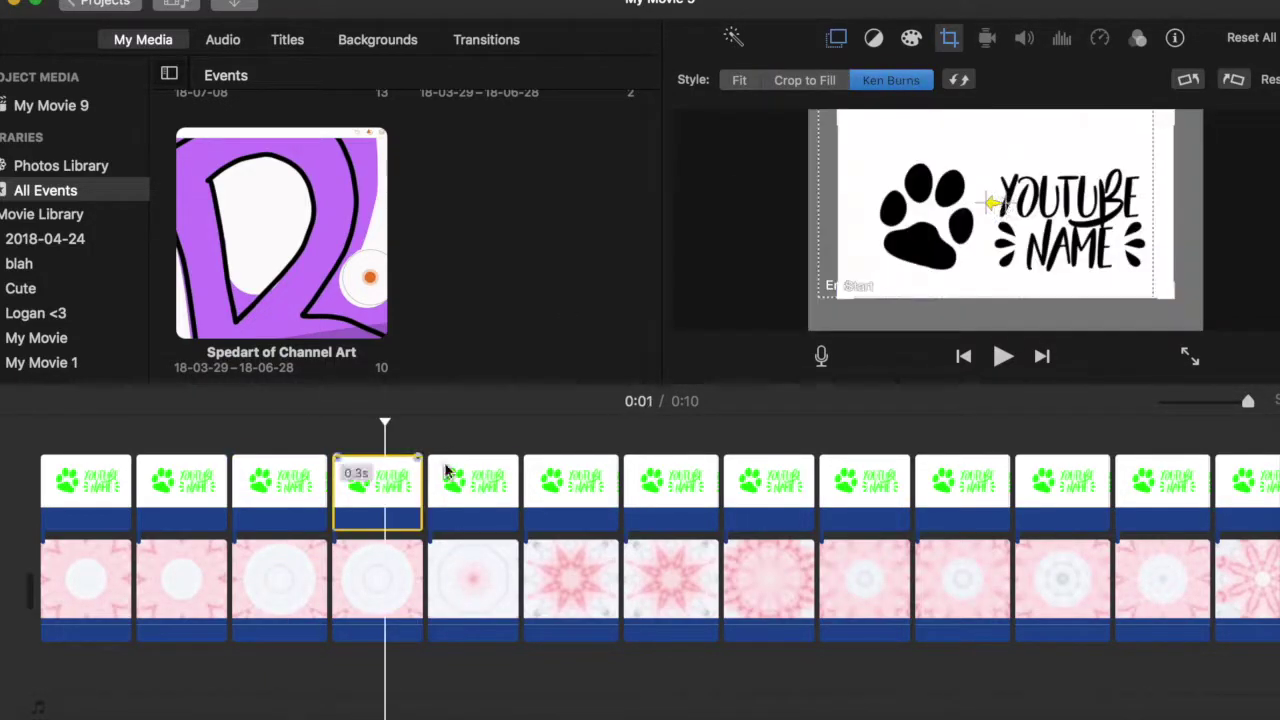
pyautogui.click(890, 80)
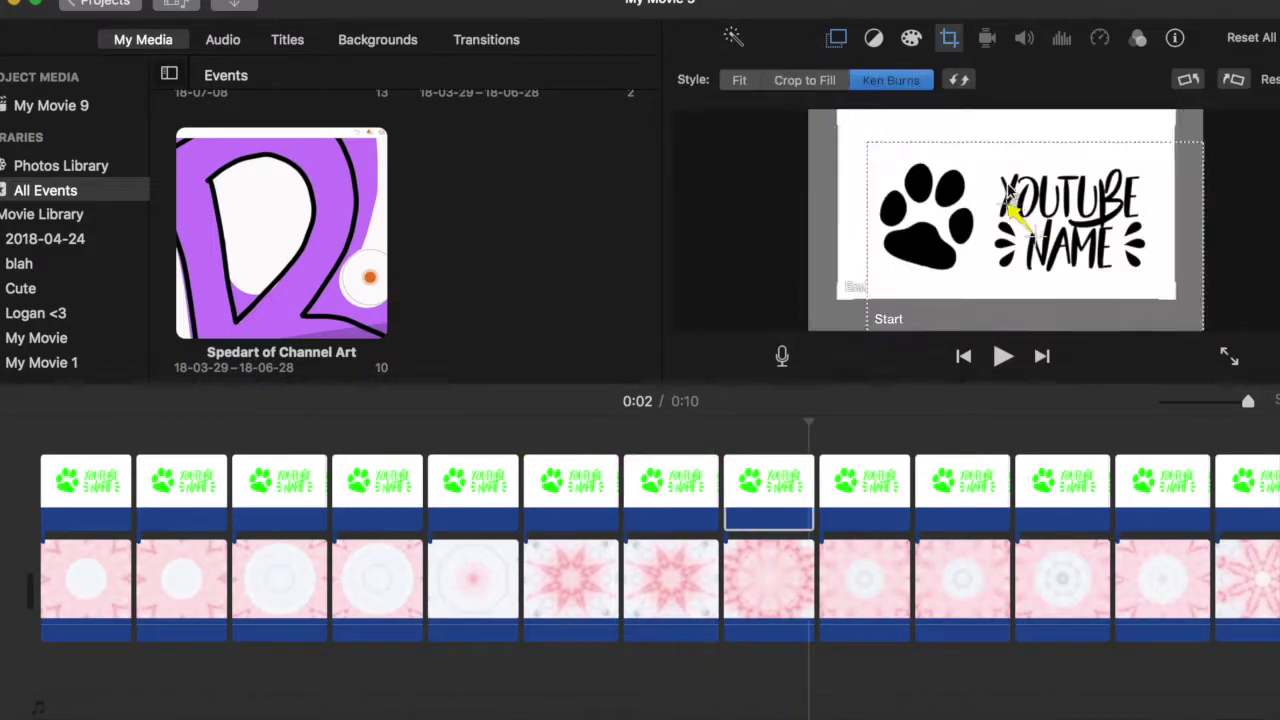
pyautogui.click(949, 37)
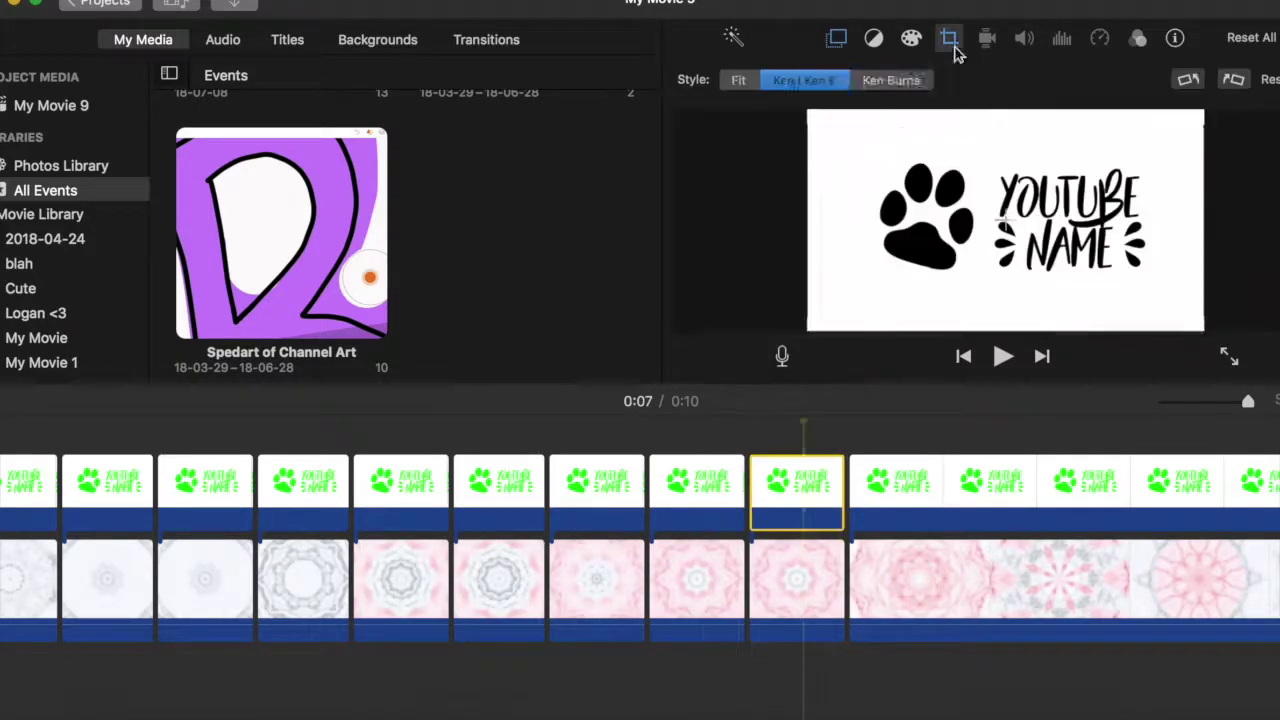
# - Give the long final design clip a Ken Burns move from a Start frame at the image's bottom edge to a full-image End frame
pyautogui.click(963, 490)
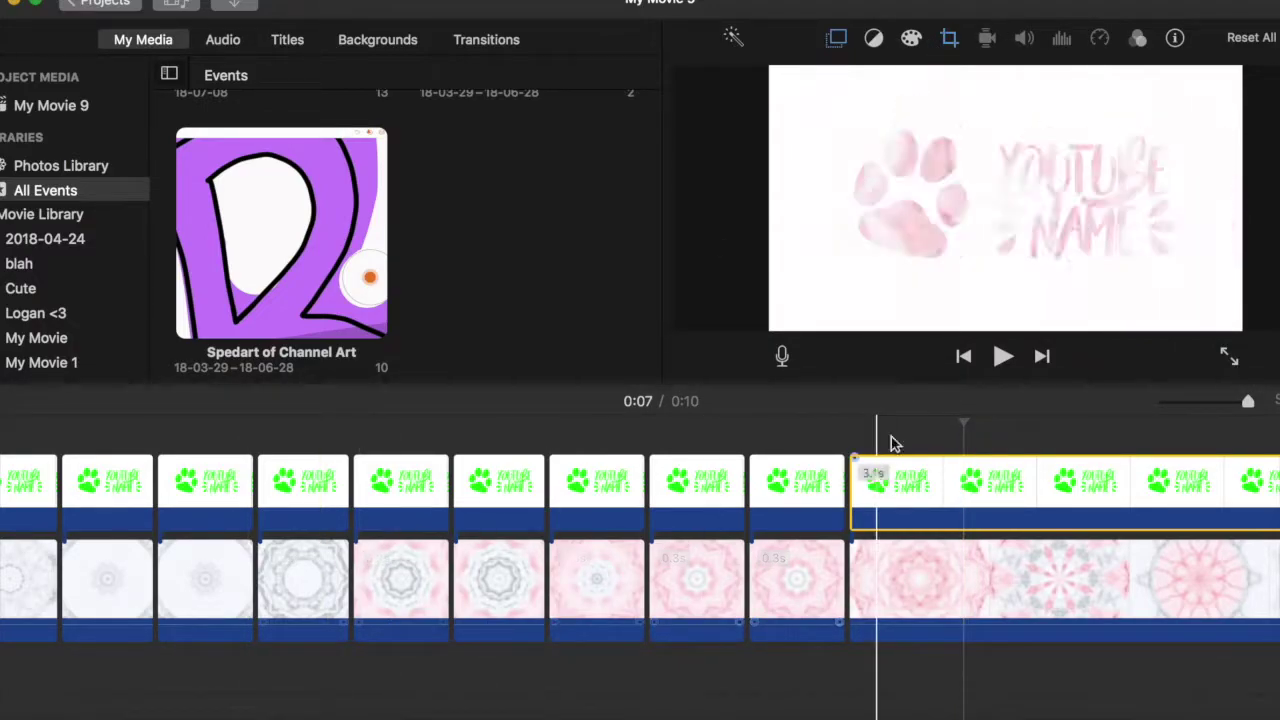
pyautogui.click(949, 38)
pyautogui.click(893, 85)
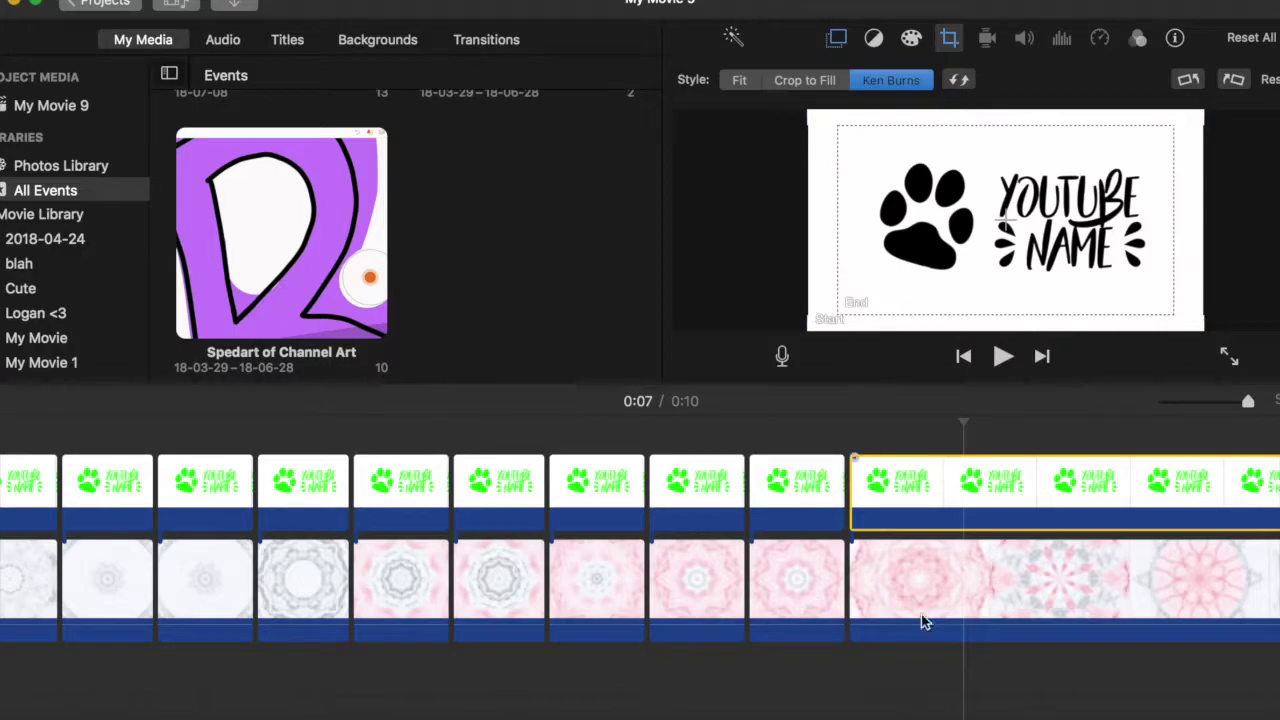
pyautogui.click(958, 79)
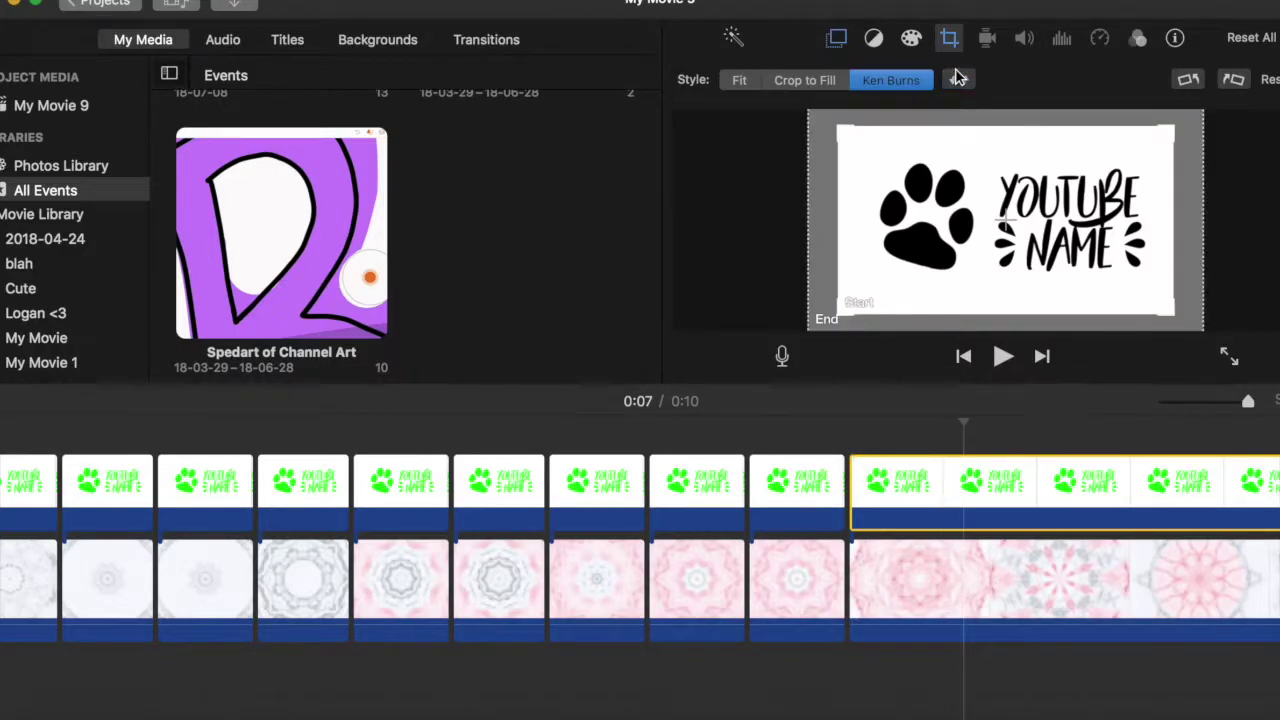
pyautogui.moveTo(996, 233); pyautogui.dragTo(1002, 307)
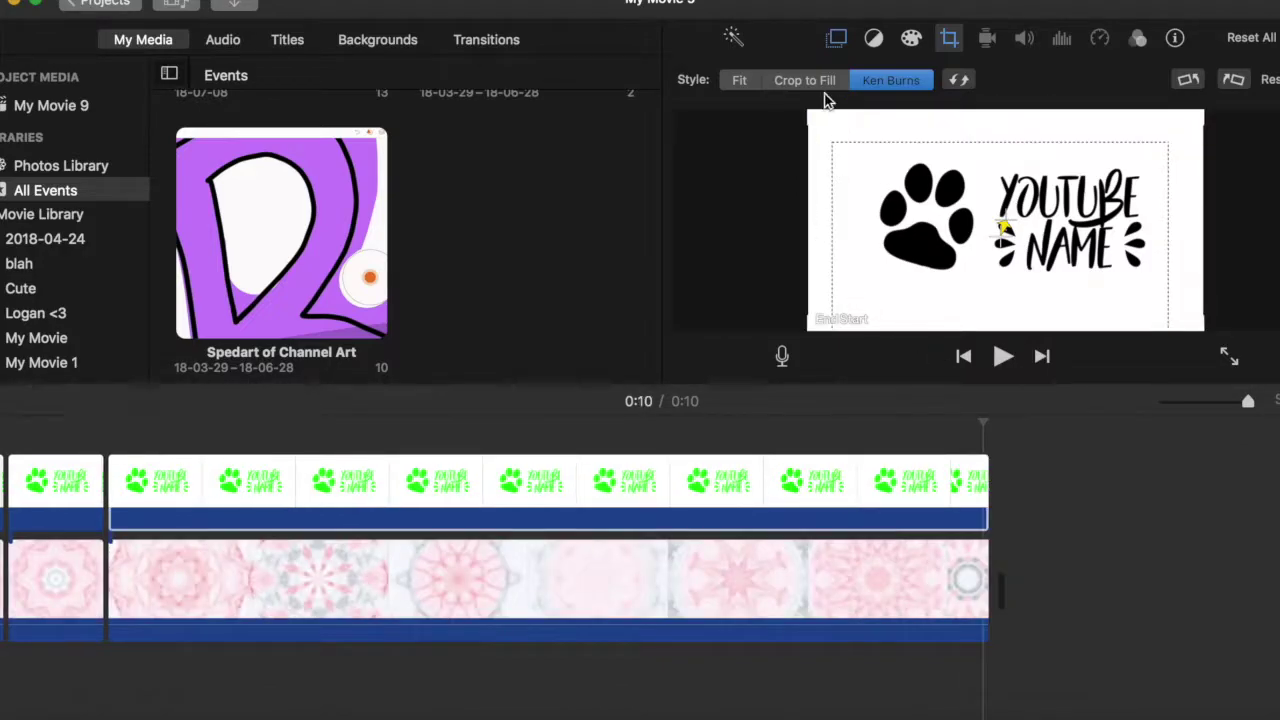
pyautogui.moveTo(806, 113); pyautogui.dragTo(832, 153)
# - Play the whole intro from the beginning to review the shaking effect
pyautogui.hscroll(-3, 600, 594)
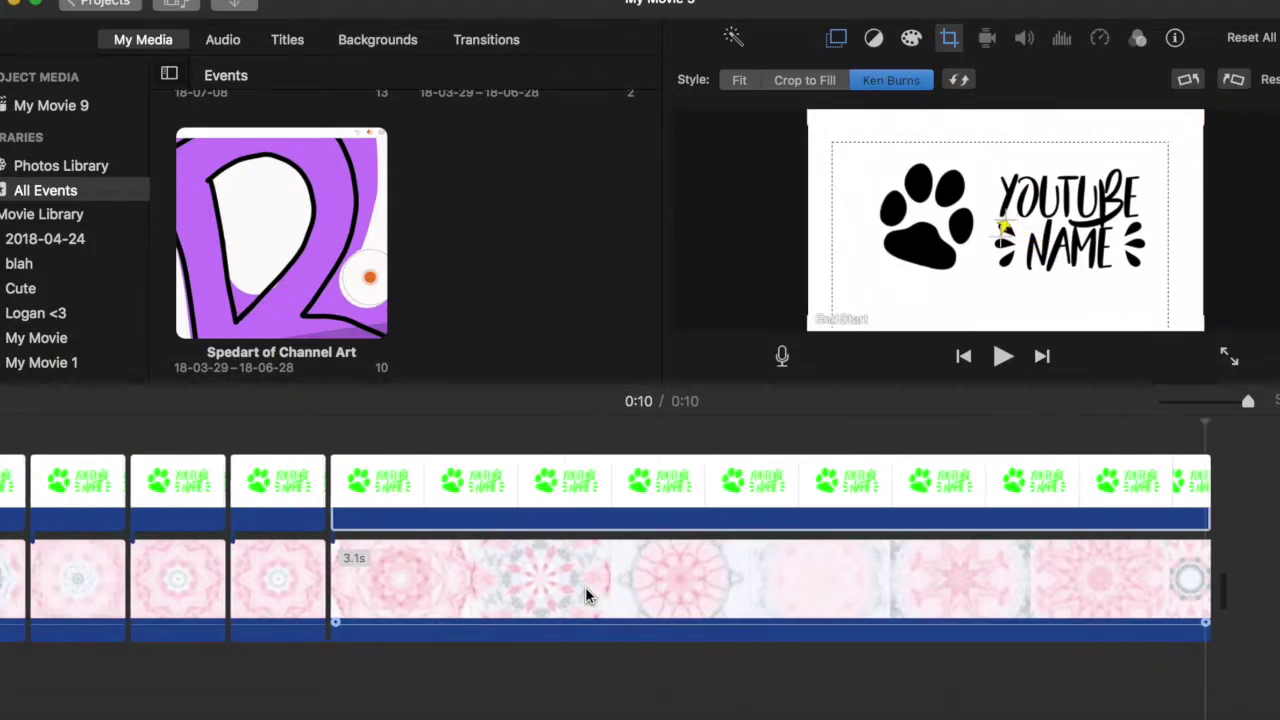
pyautogui.hscroll(-3, 585, 587)
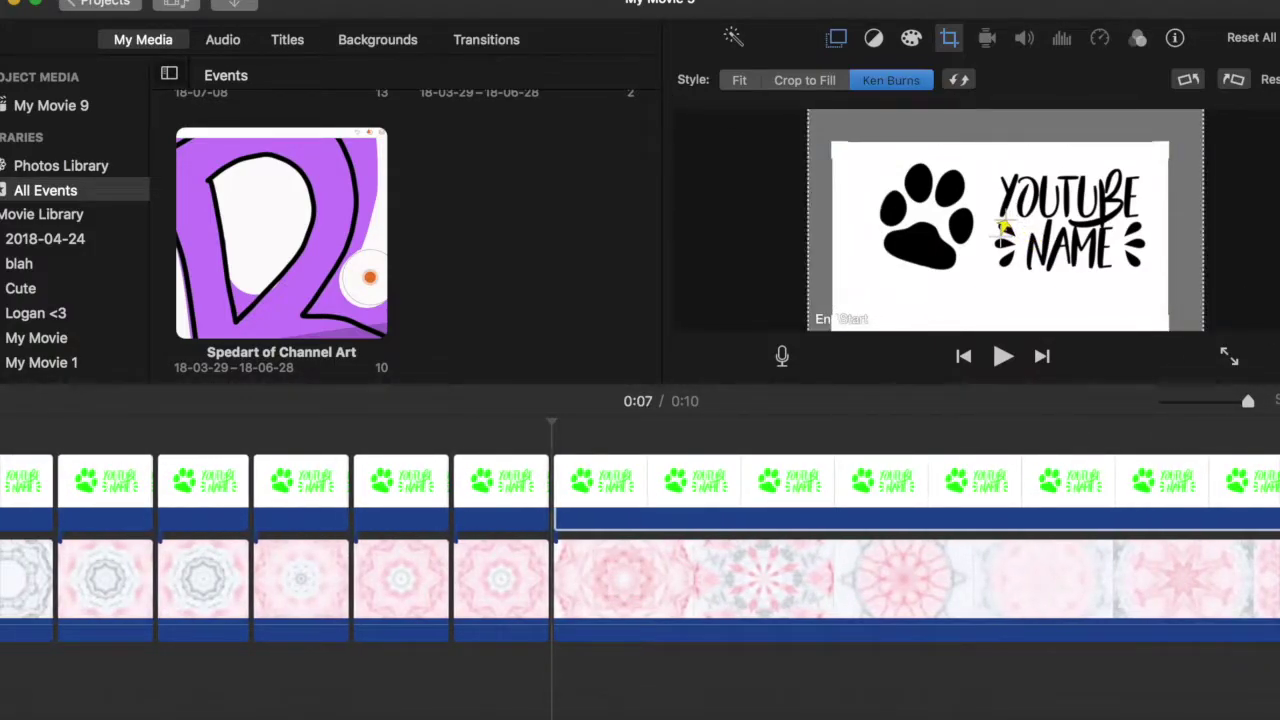
pyautogui.hscroll(-6, 420, 580)
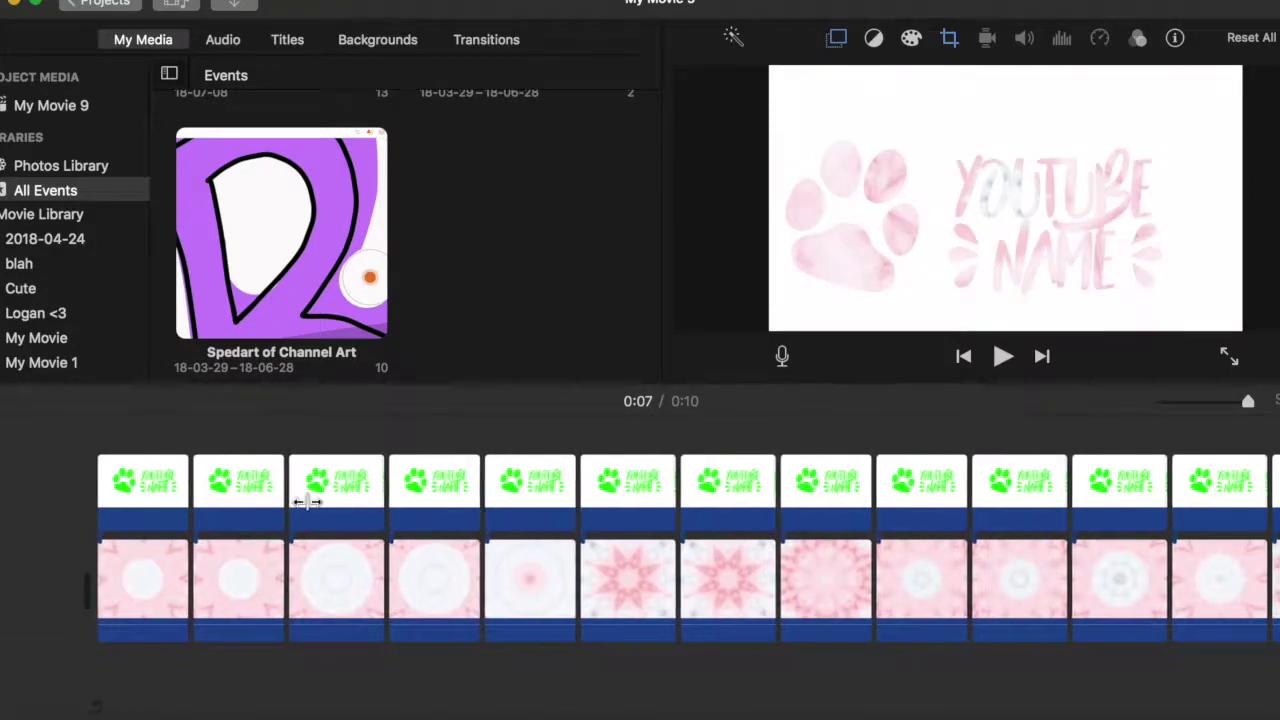
pyautogui.click(40, 446)
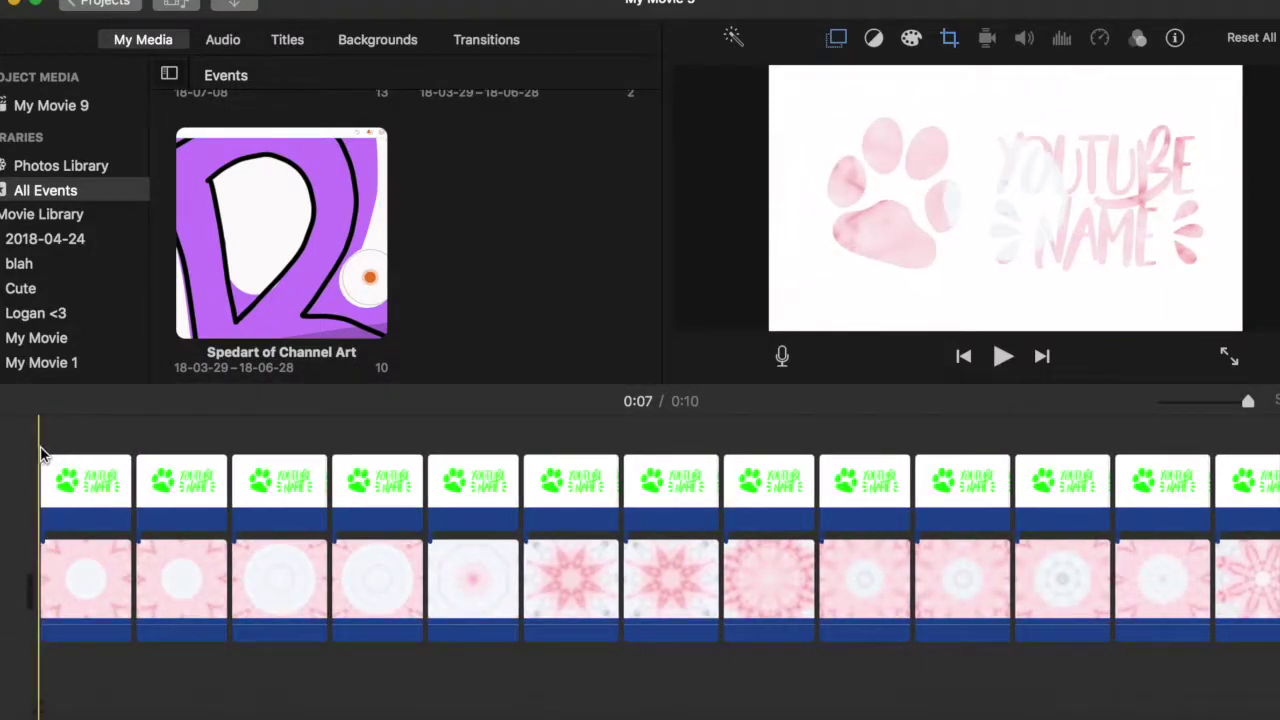
pyautogui.click(1002, 357)
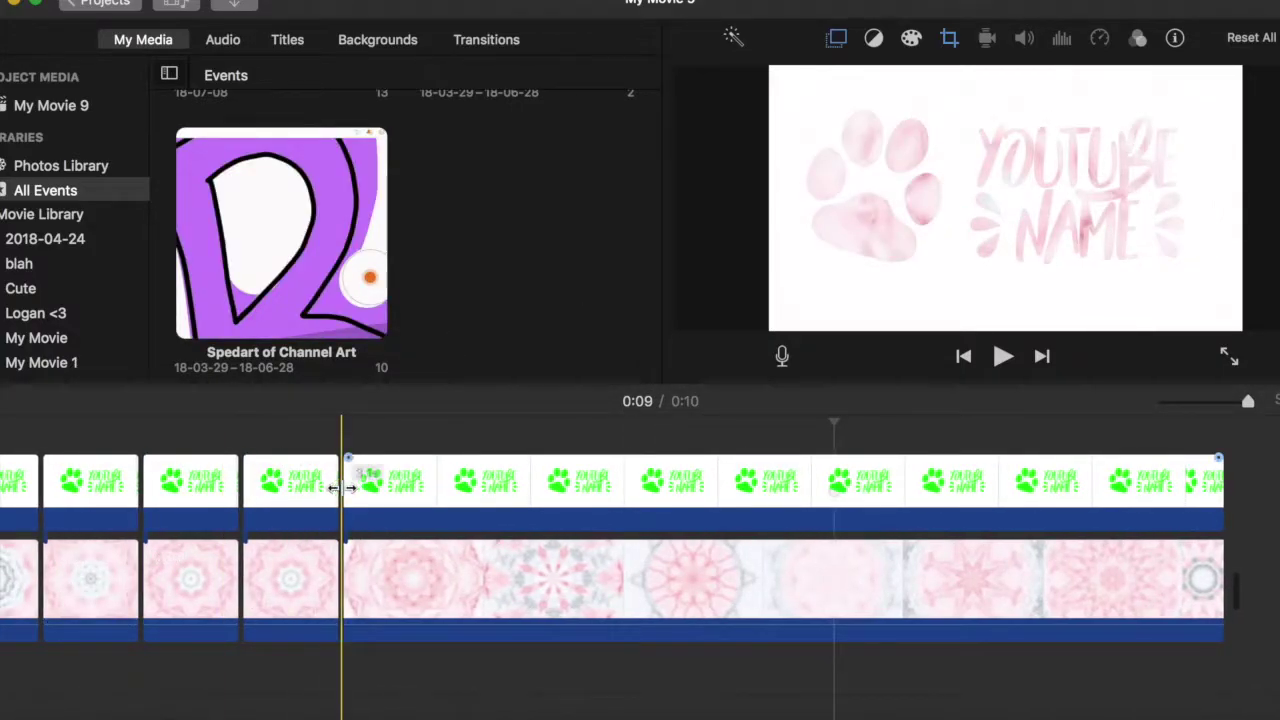
# - Lengthen the last short design and kaleidoscope segments to about 0.4 s and line up the start of the long design clip with the kaleidoscope clip
pyautogui.moveTo(337, 485); pyautogui.dragTo(365, 485)
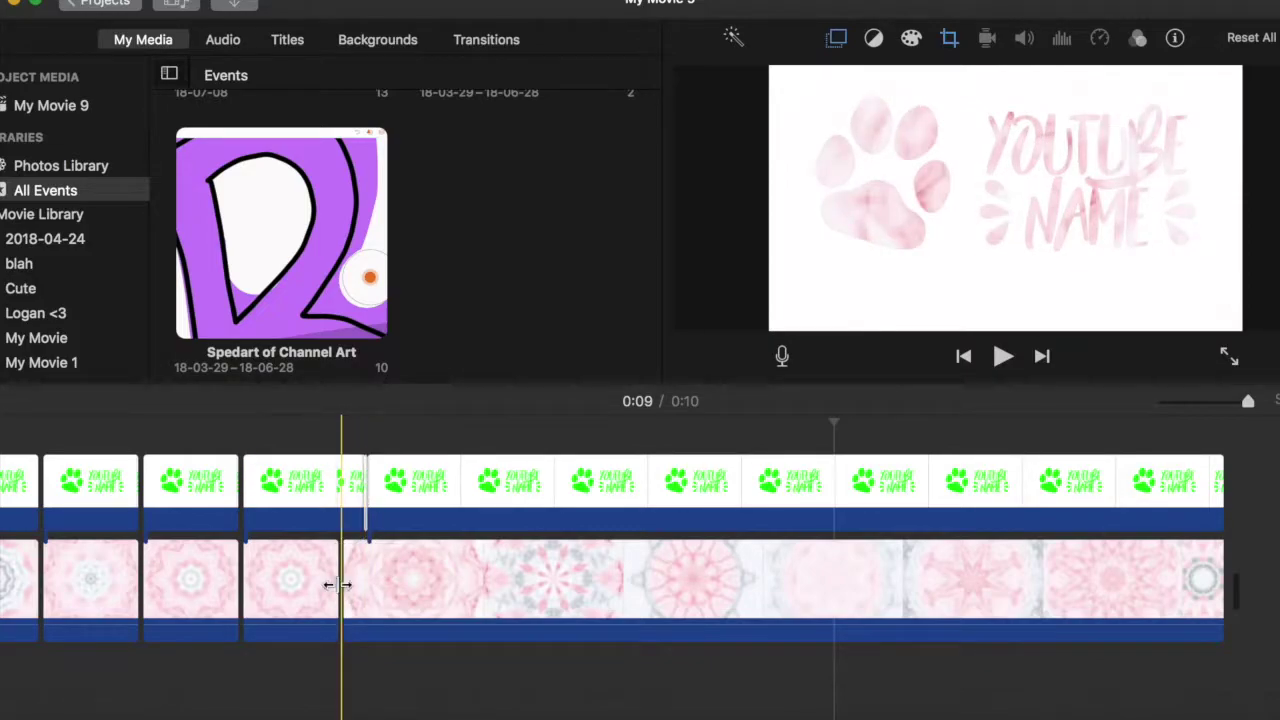
pyautogui.moveTo(335, 584); pyautogui.dragTo(363, 583)
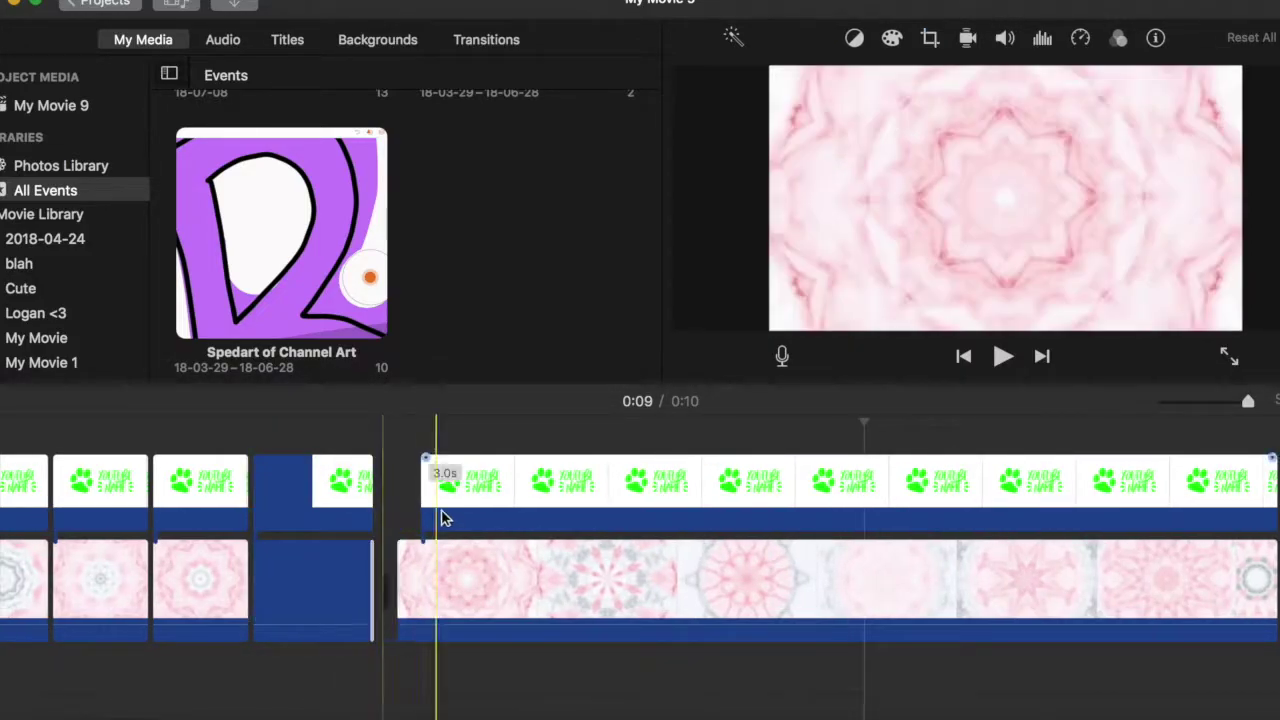
pyautogui.moveTo(420, 497); pyautogui.dragTo(471, 500)
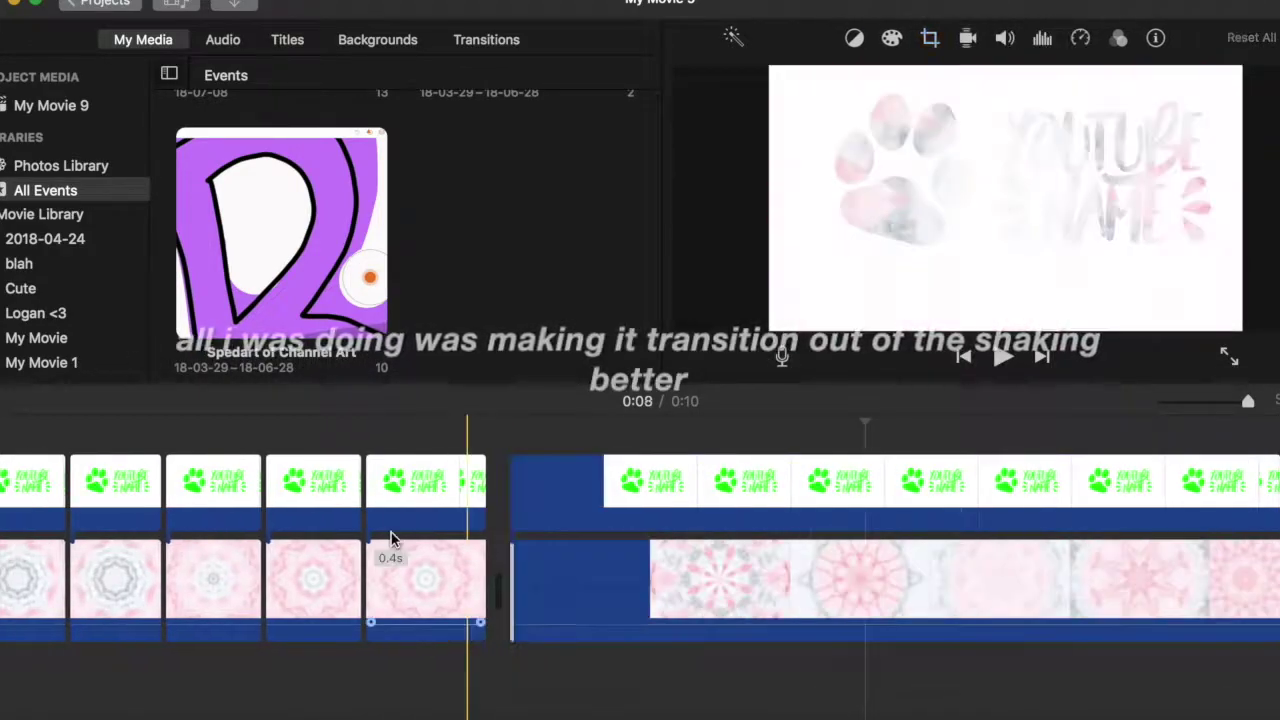
pyautogui.click(750, 512)
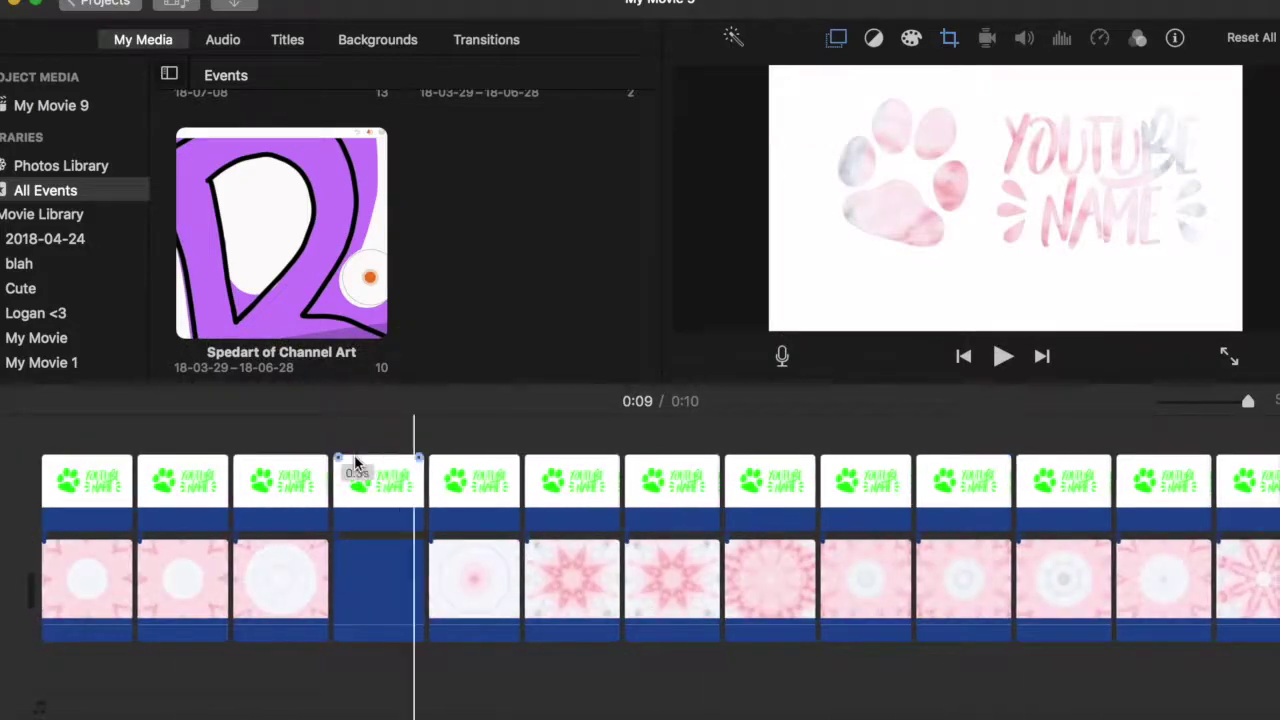
# - Add the iTunes song "Only You (feat. Little Mix)" to the project as background music from the beginning
pyautogui.click(38, 443)
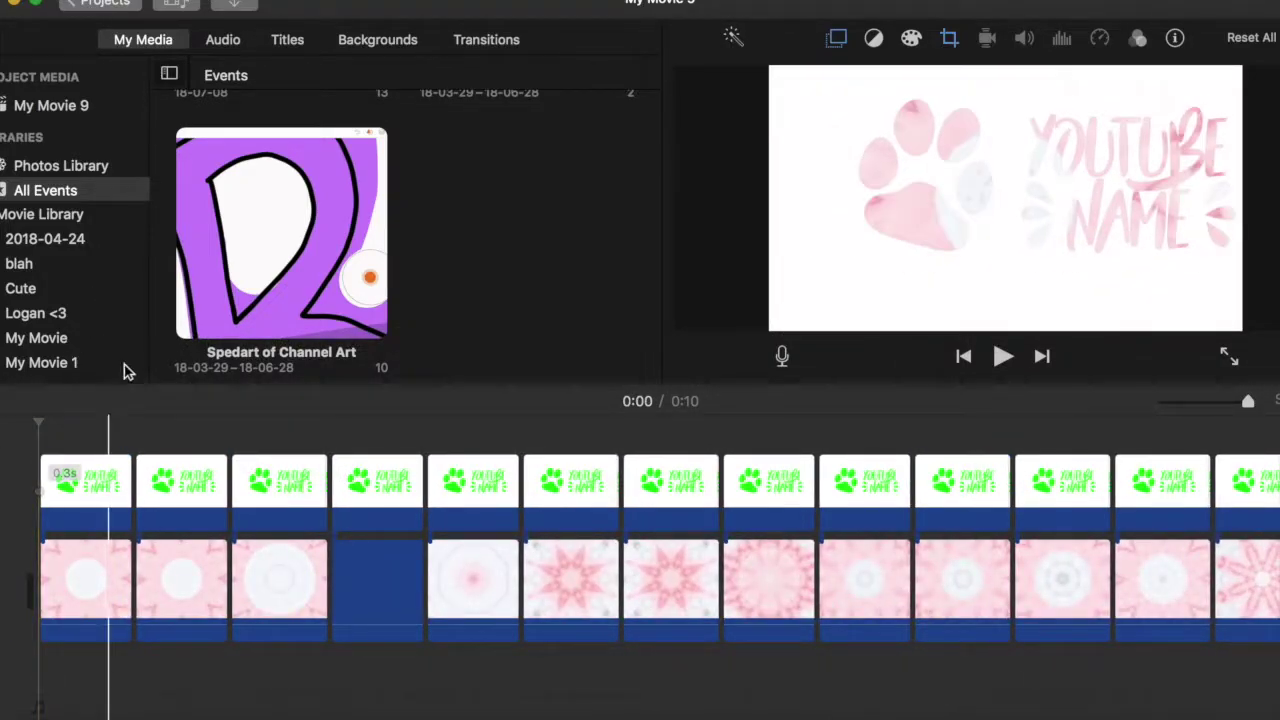
pyautogui.click(223, 40)
pyautogui.click(168, 265)
pyautogui.click(168, 266)
pyautogui.press('e')
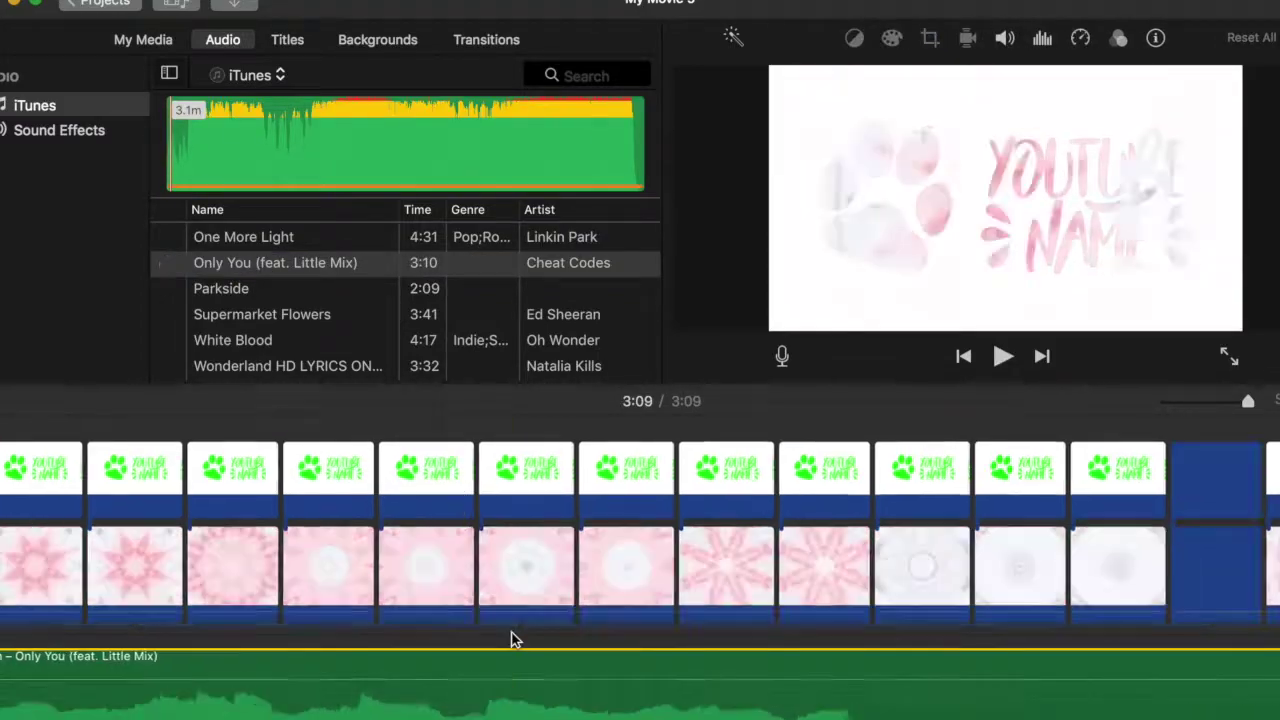
# - Split the background song just past the end of the intro clips, at about 0:10, and cut away the remaining music
pyautogui.hscroll(-5, 295, 656)
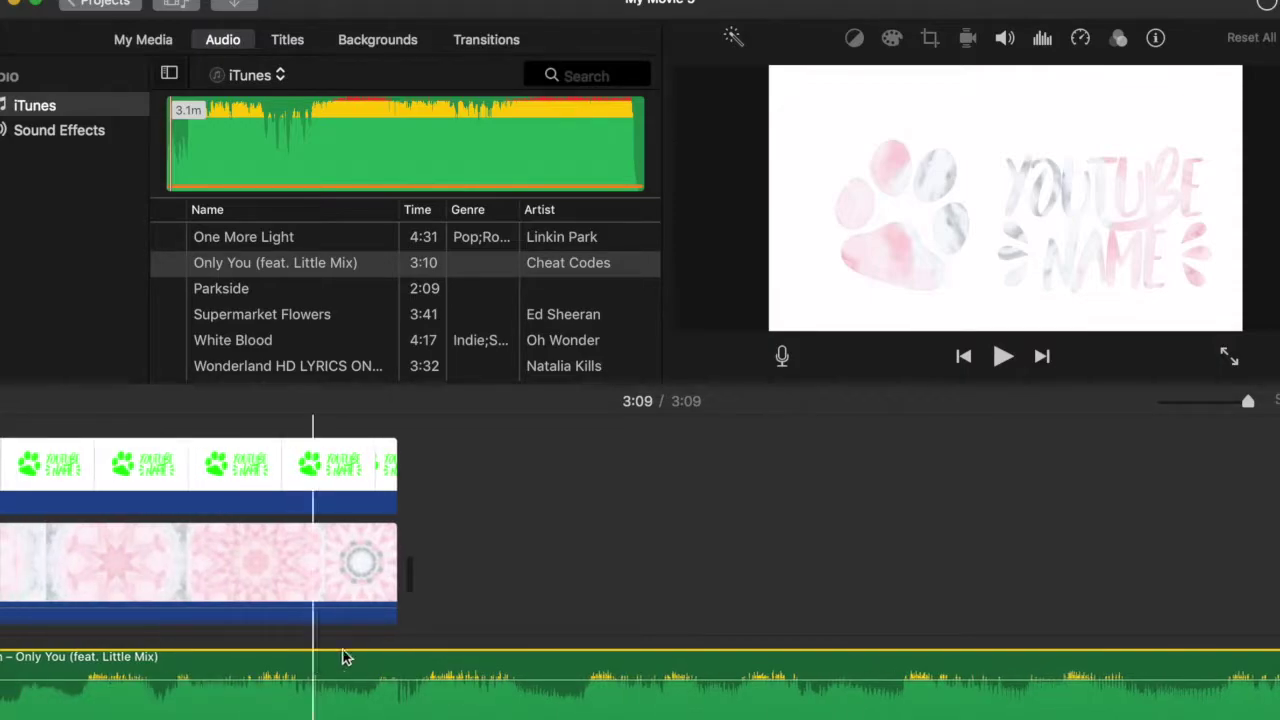
pyautogui.rightClick(422, 667)
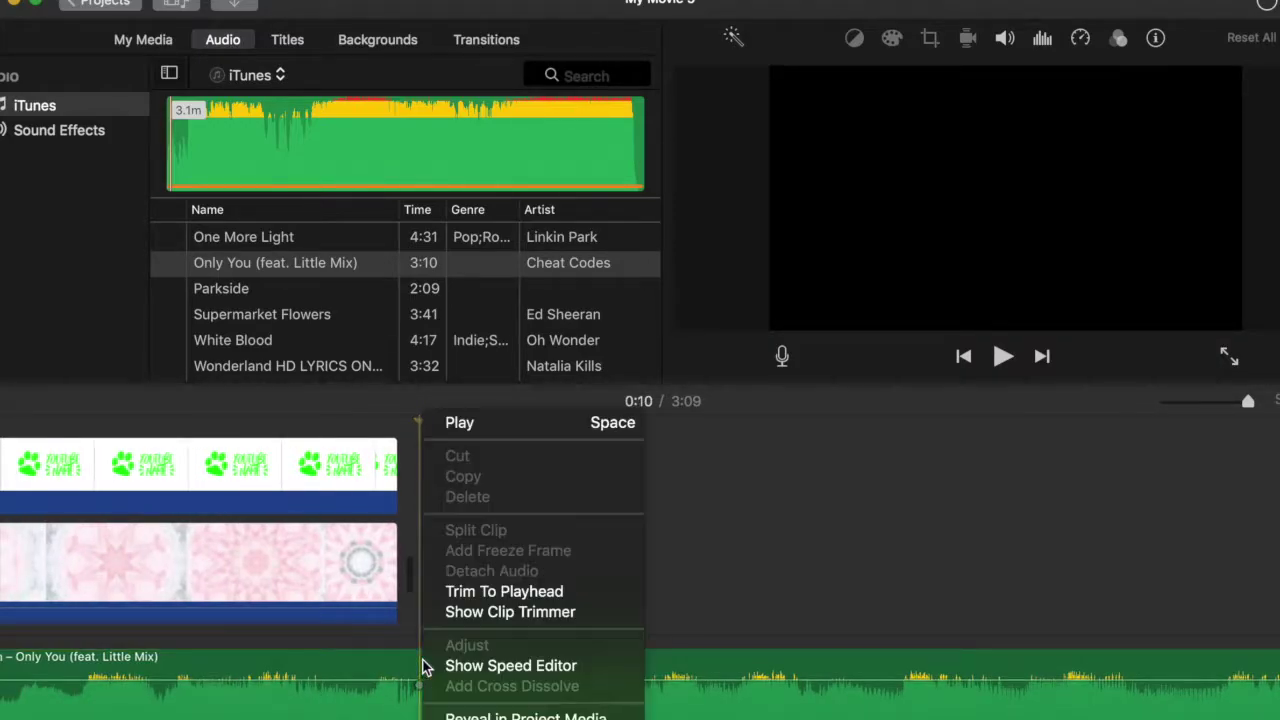
pyautogui.click(414, 680)
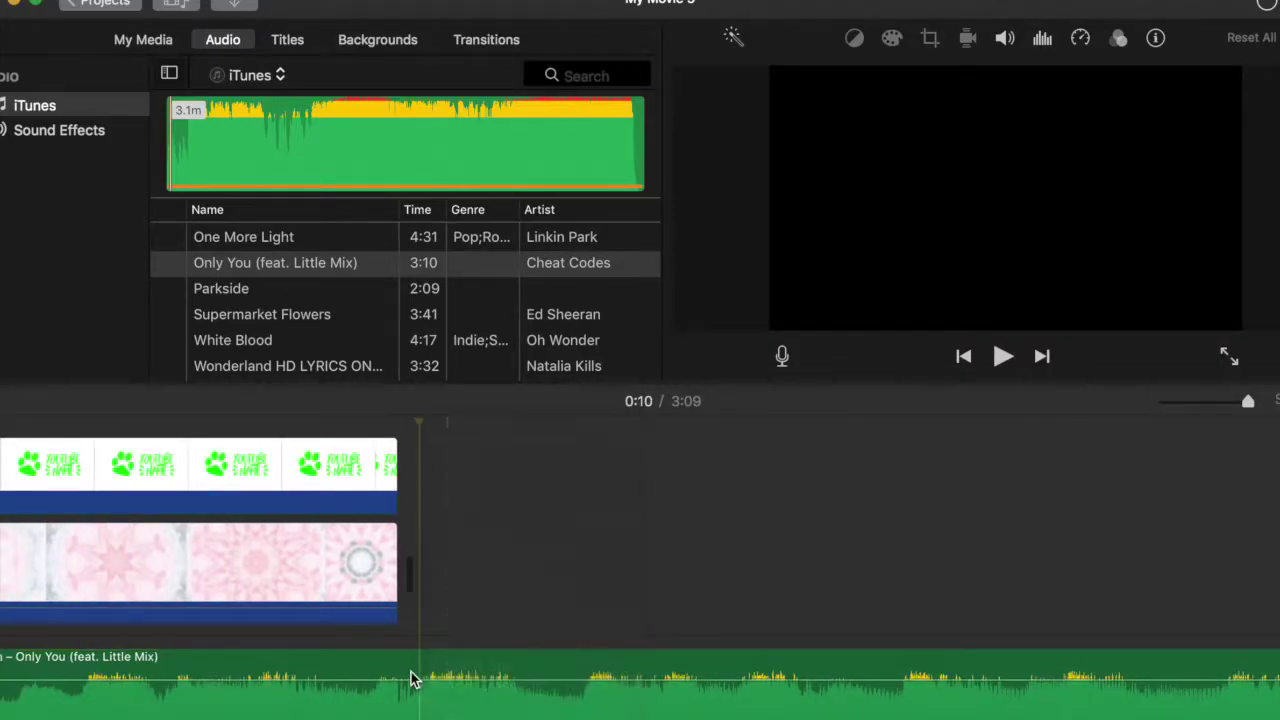
pyautogui.click(425, 675)
pyautogui.rightClick(422, 673)
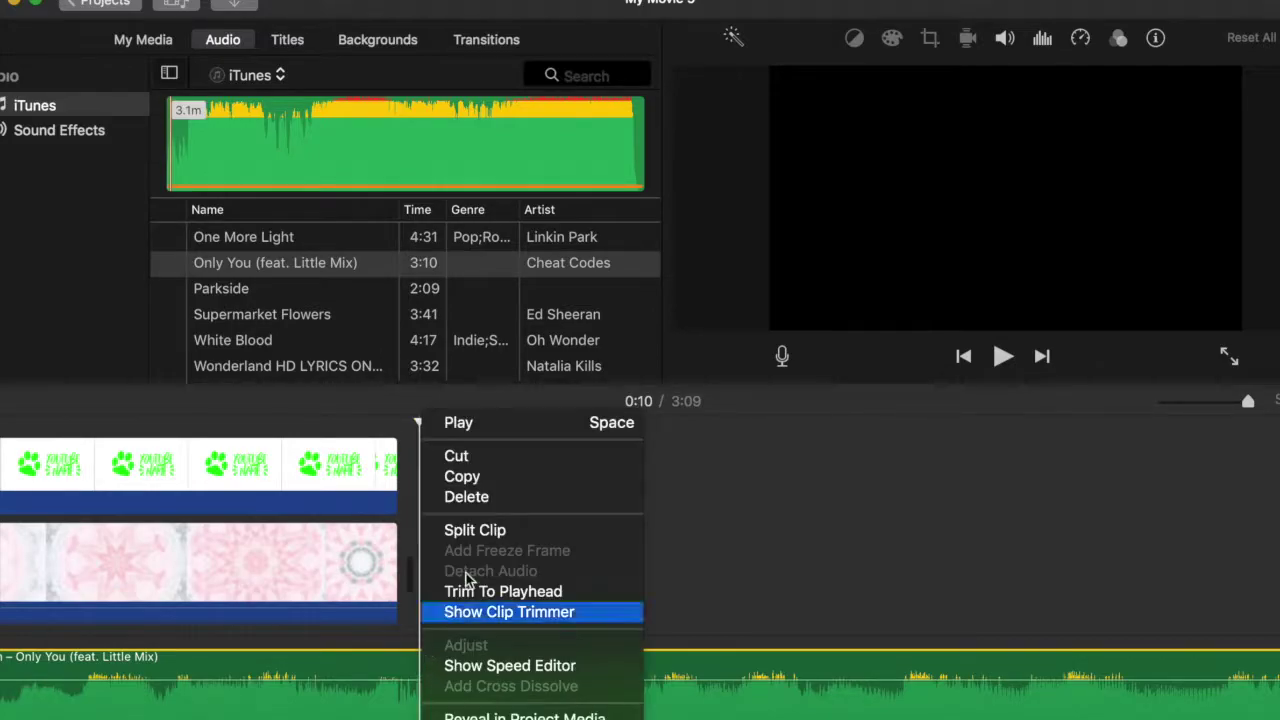
pyautogui.click(497, 531)
pyautogui.rightClick(500, 664)
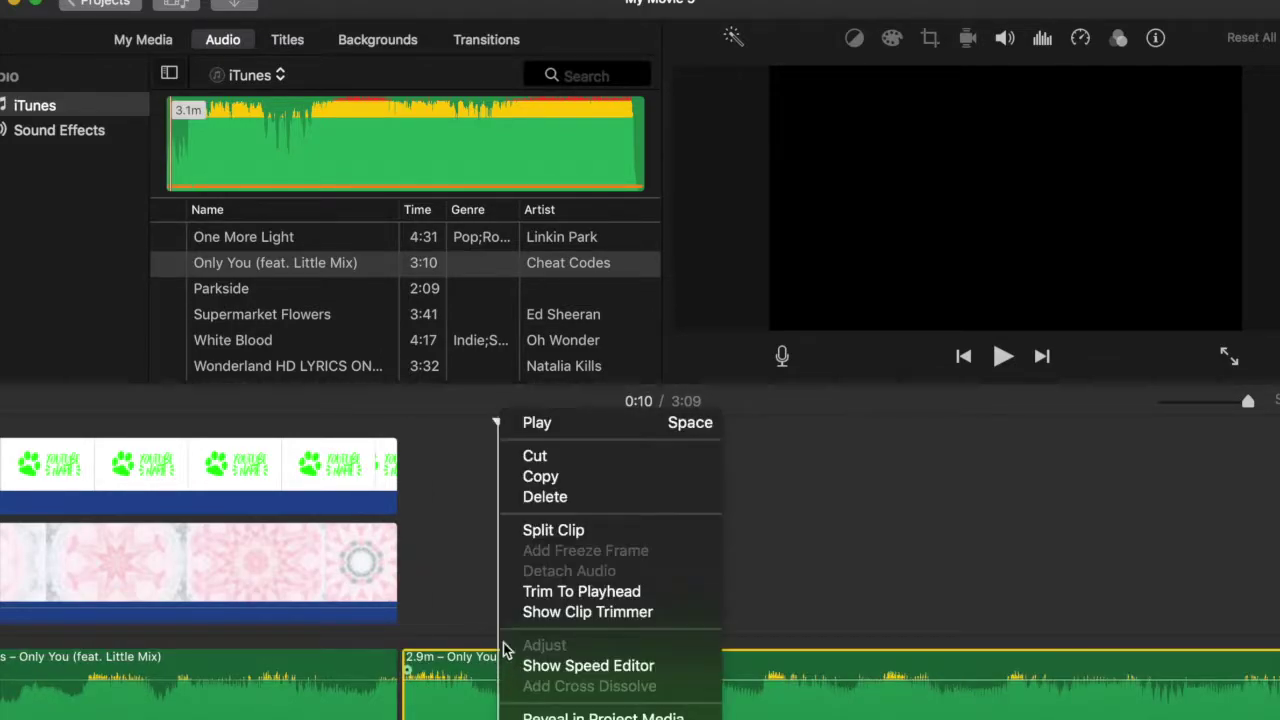
pyautogui.click(556, 453)
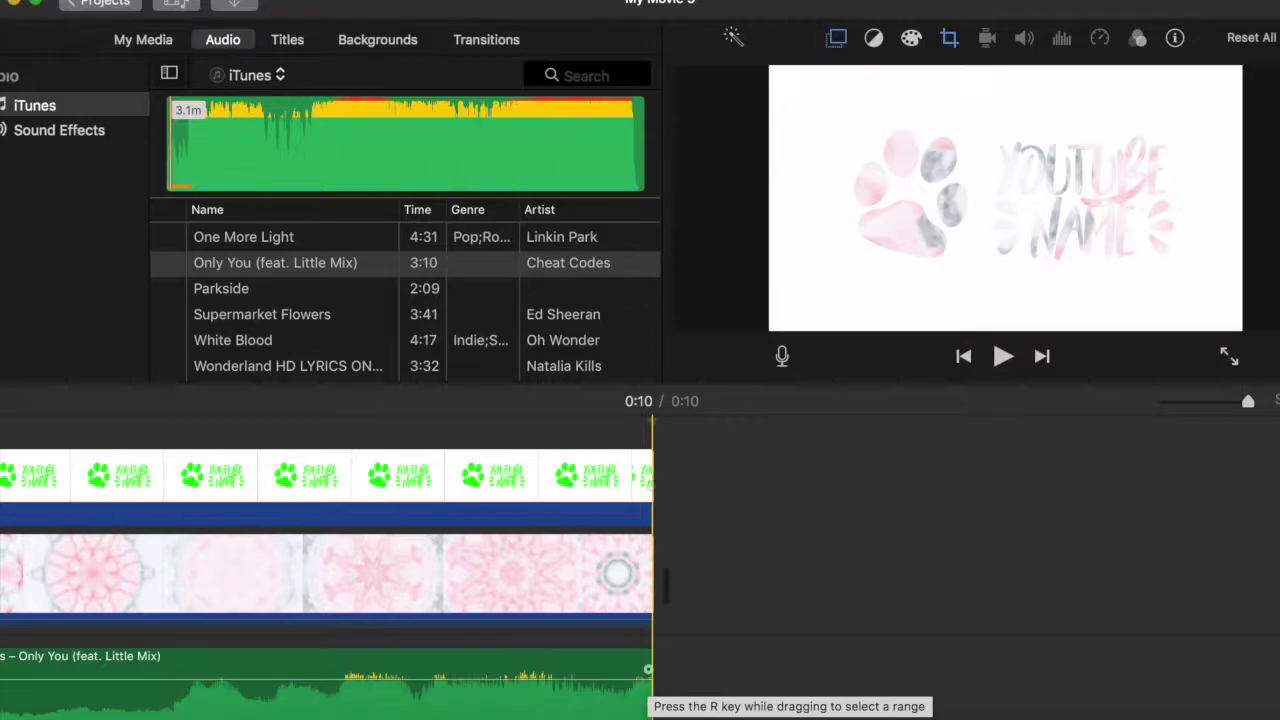
pyautogui.press('super+equal')
pyautogui.click(458, 540)
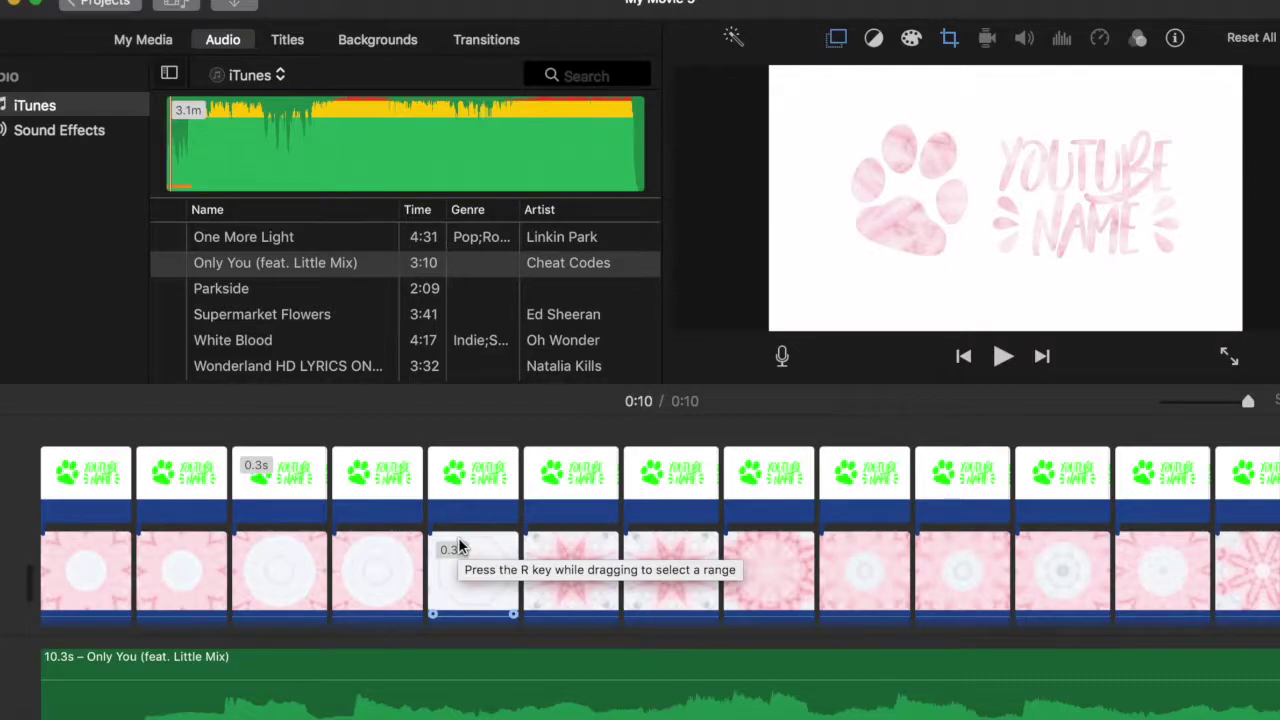
pyautogui.click(537, 626)
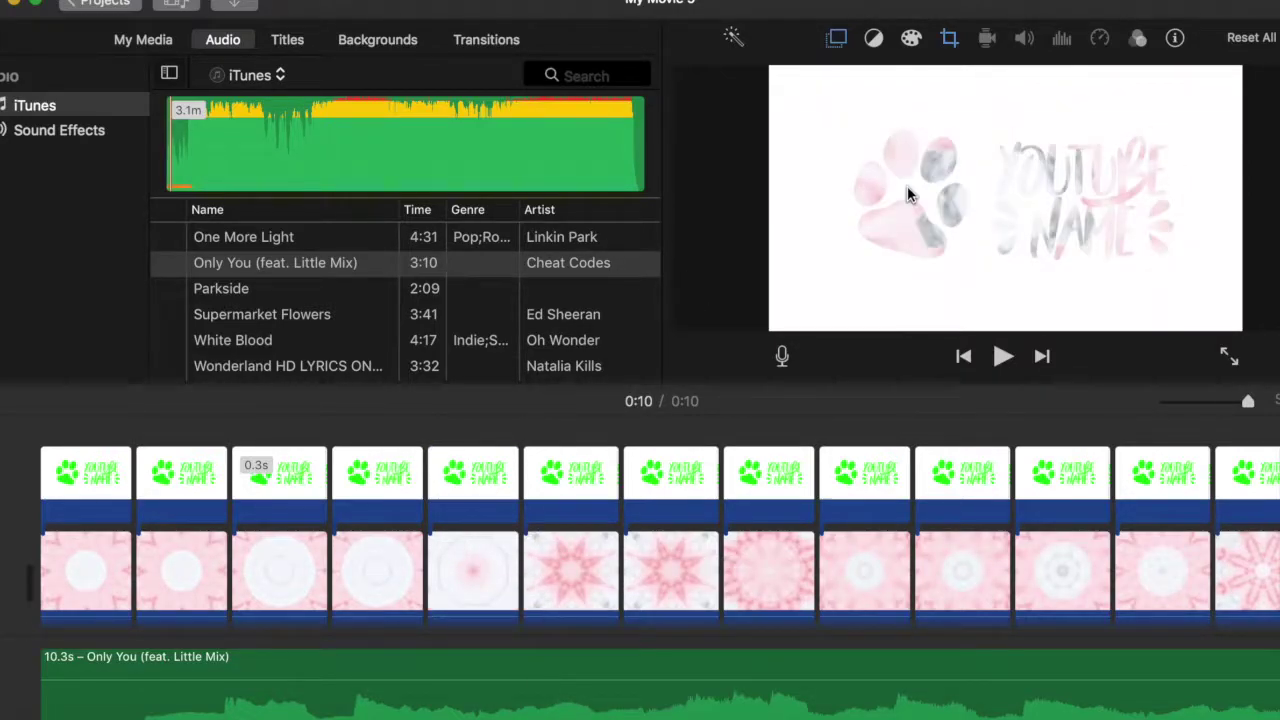